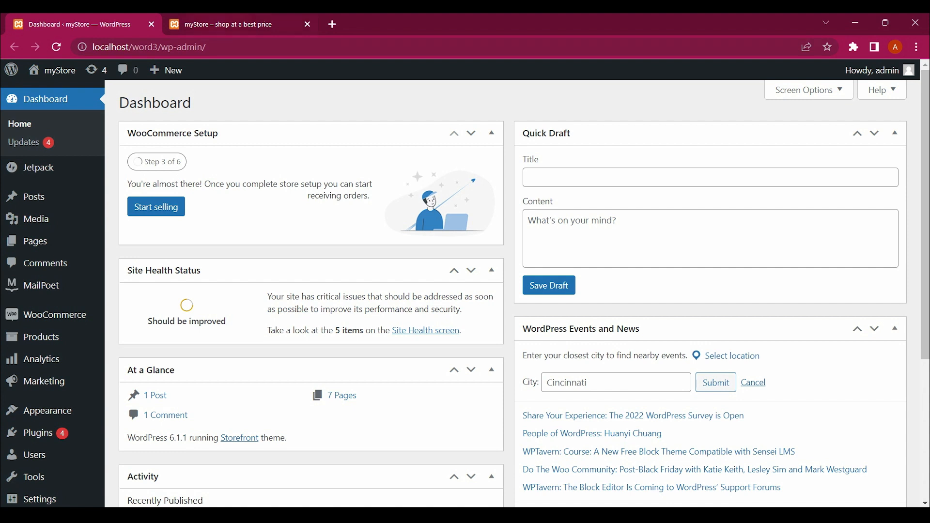
Switch to the myStore site's browser tab and examine the homepage and the Shop submenu
left_click(240, 24)
mouse_move(435, 187)
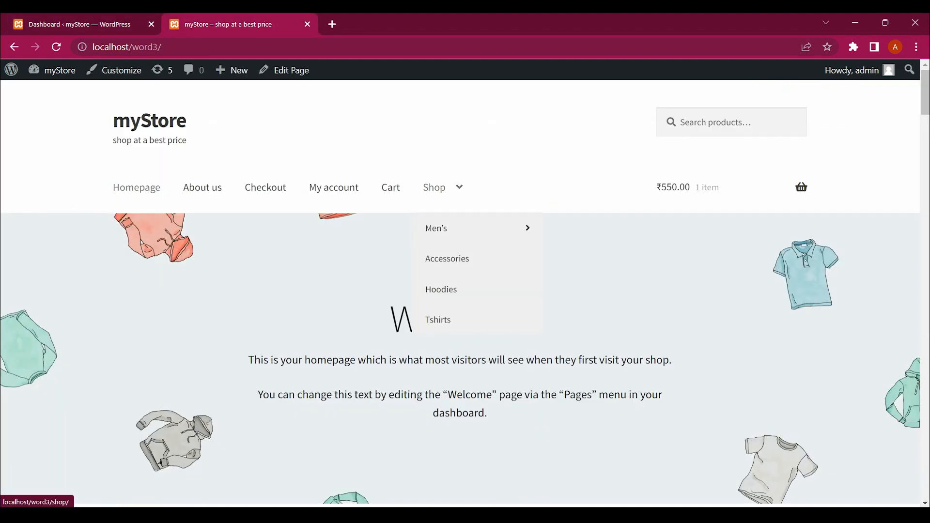
mouse_move(437, 229)
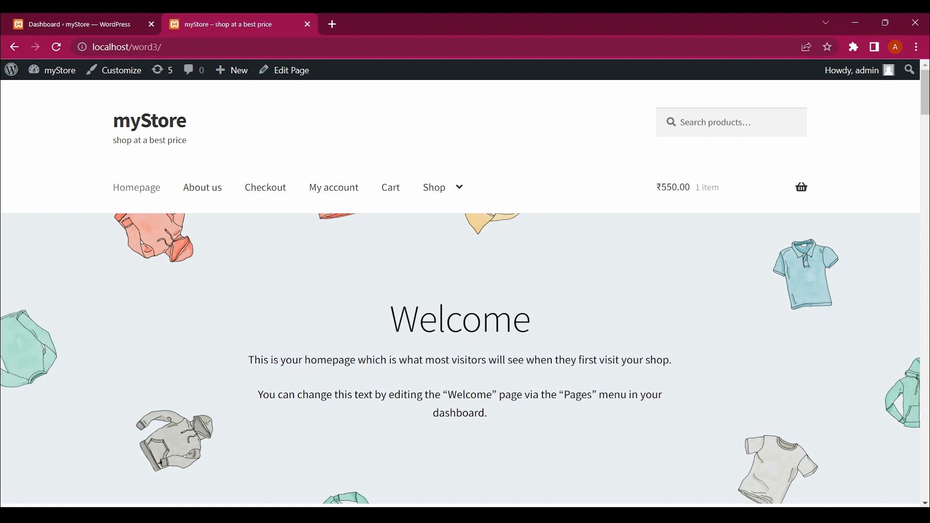
scroll(460, 291, "down", 1)
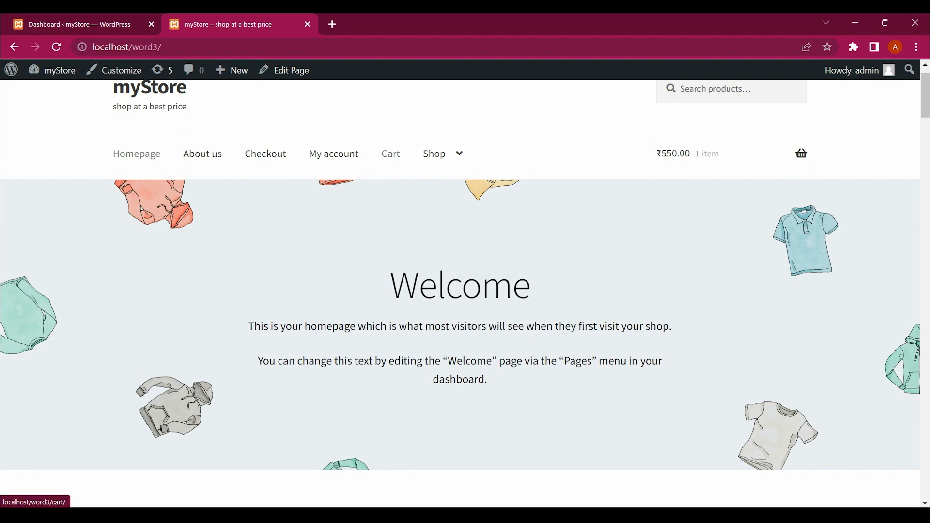
scroll(461, 278, "up", 1)
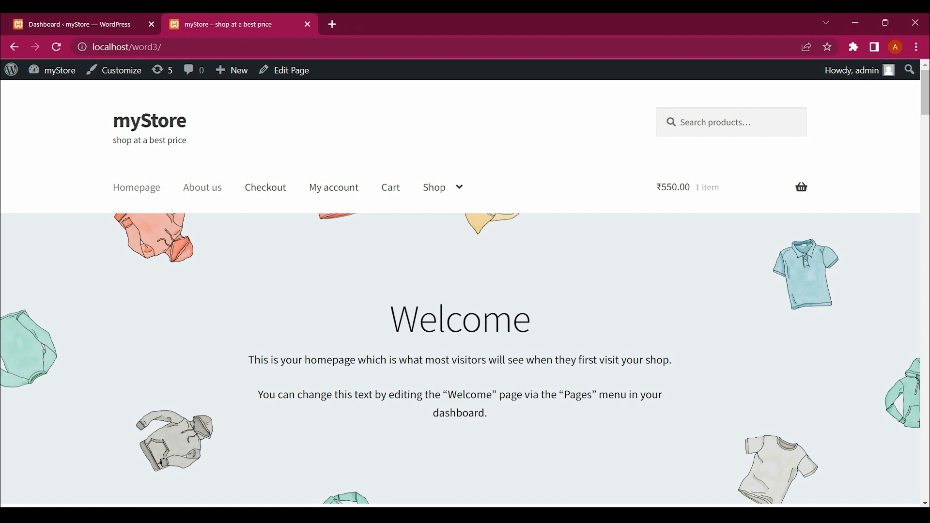
Open the store's Checkout and Shop pages and examine the sidebar on each
left_click(266, 188)
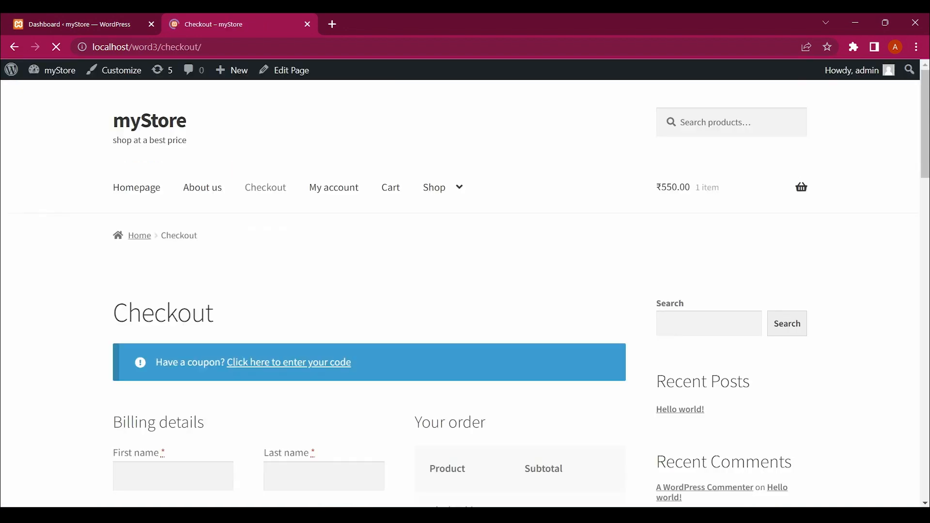
scroll(466, 290, "down", 4)
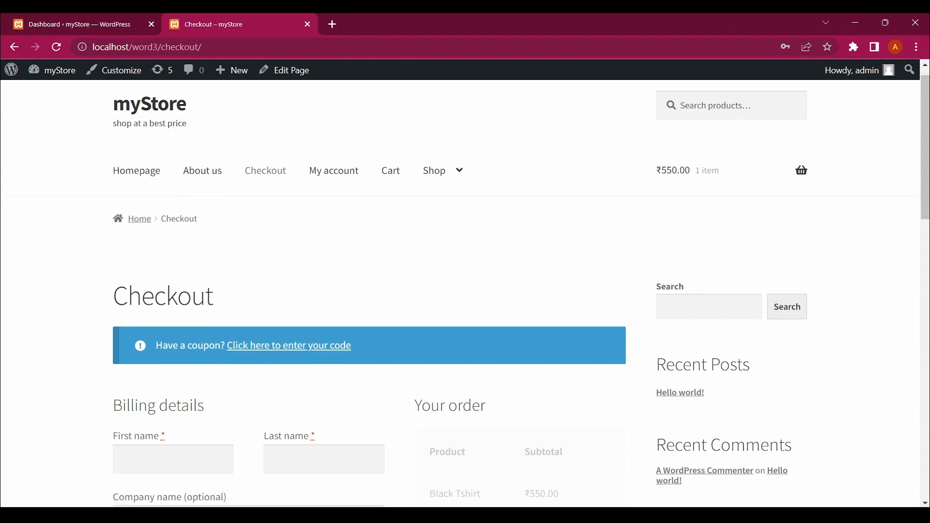
scroll(465, 290, "down", 3)
scroll(466, 290, "up", 5)
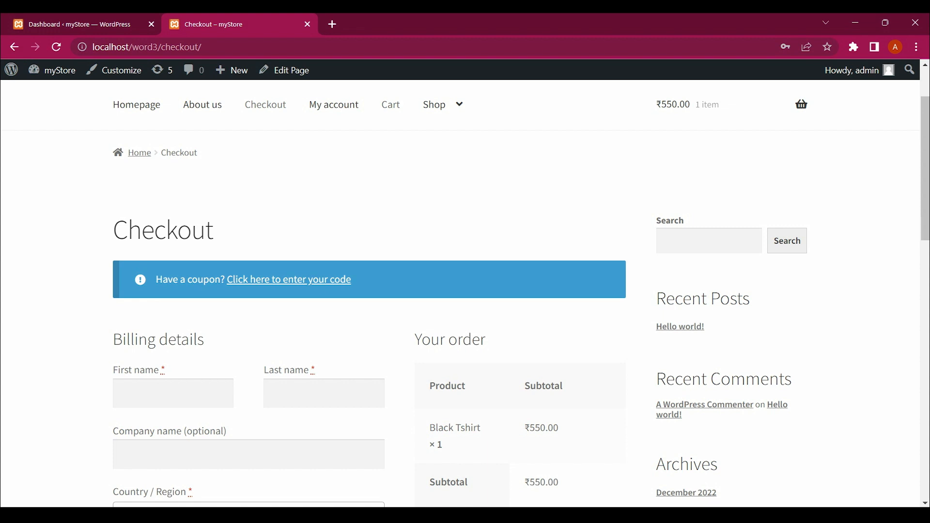
left_click(435, 104)
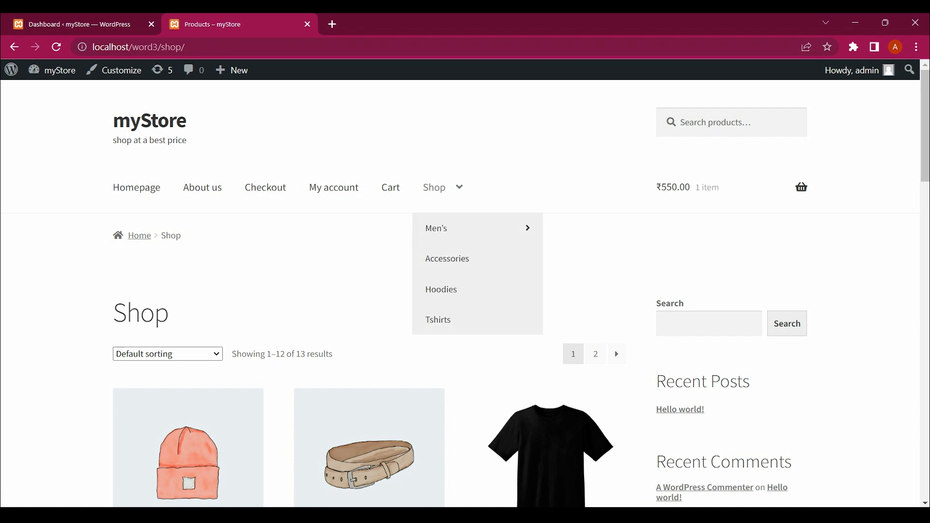
mouse_move(435, 188)
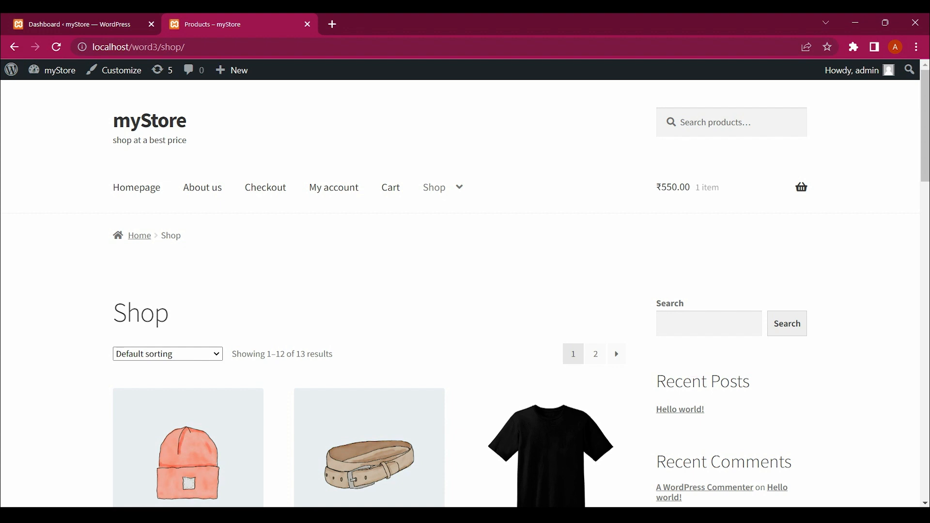
Customize the theme's general layout to place the sidebar left of the content, publish it and close the customizer
left_click(114, 70)
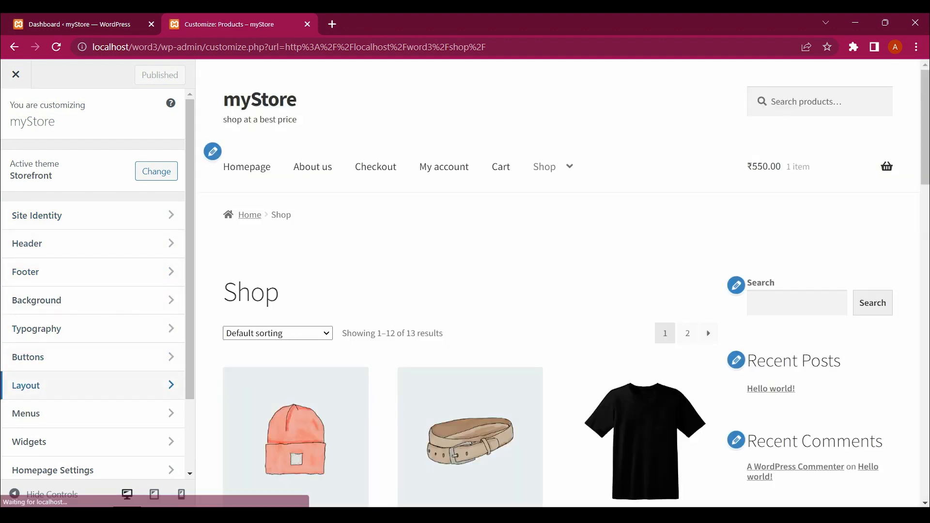
left_click(92, 386)
left_click(144, 199)
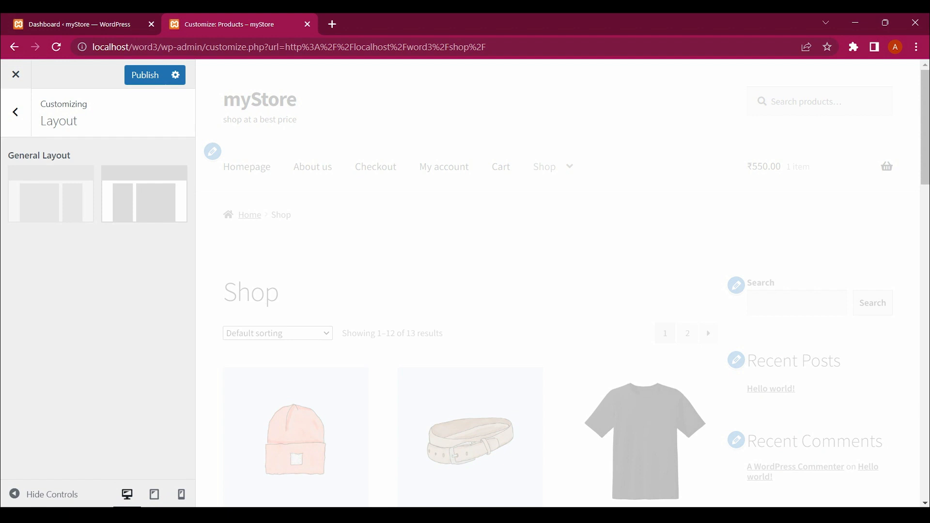
left_click(145, 75)
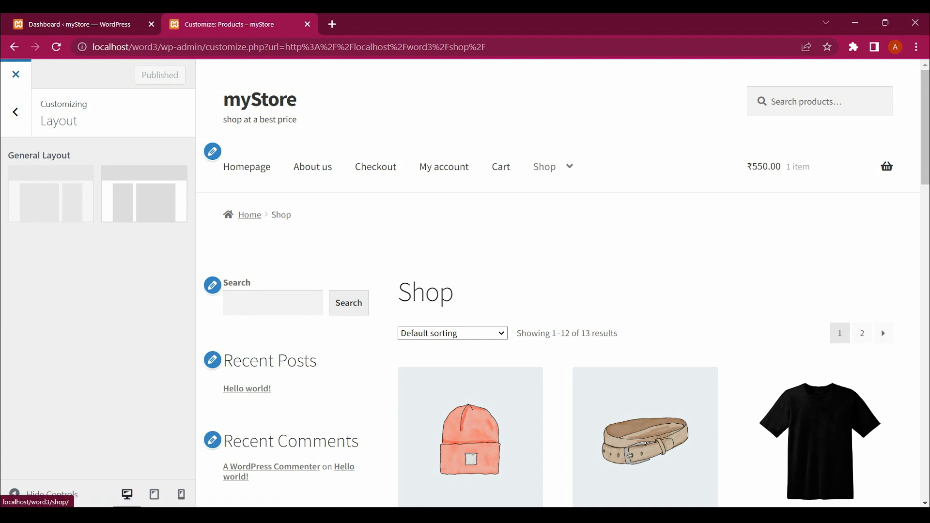
left_click(15, 74)
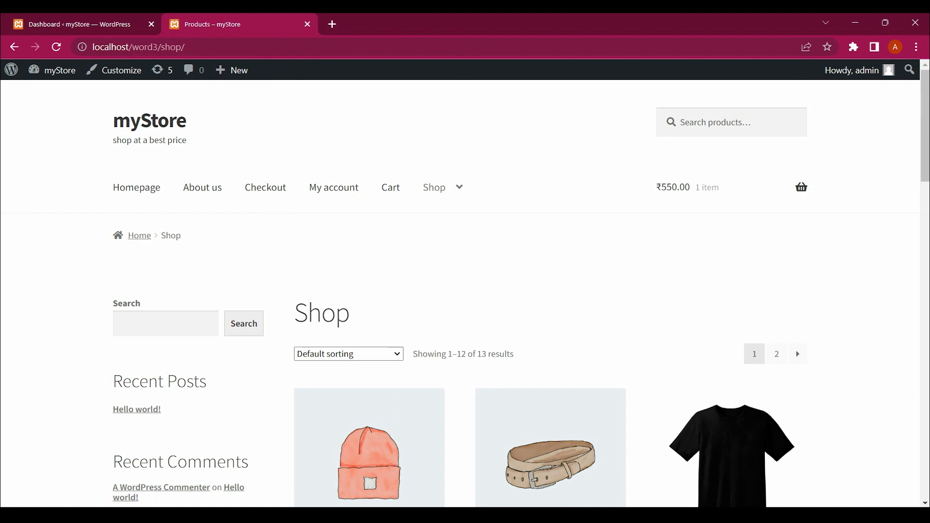
Check the sidebar's placement on the Shop page and on the About us page
scroll(465, 291, "down", 15)
scroll(465, 291, "up", 13)
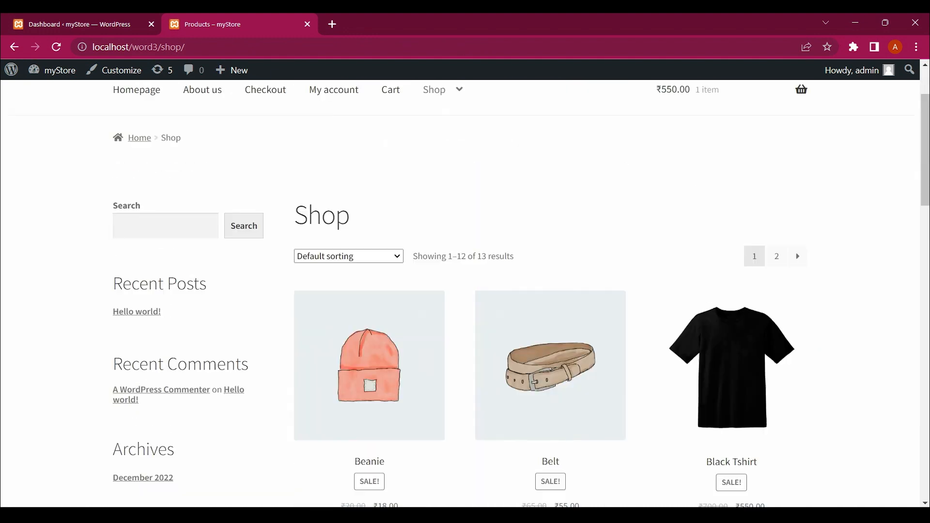
scroll(465, 291, "up", 2)
scroll(465, 291, "down", 1)
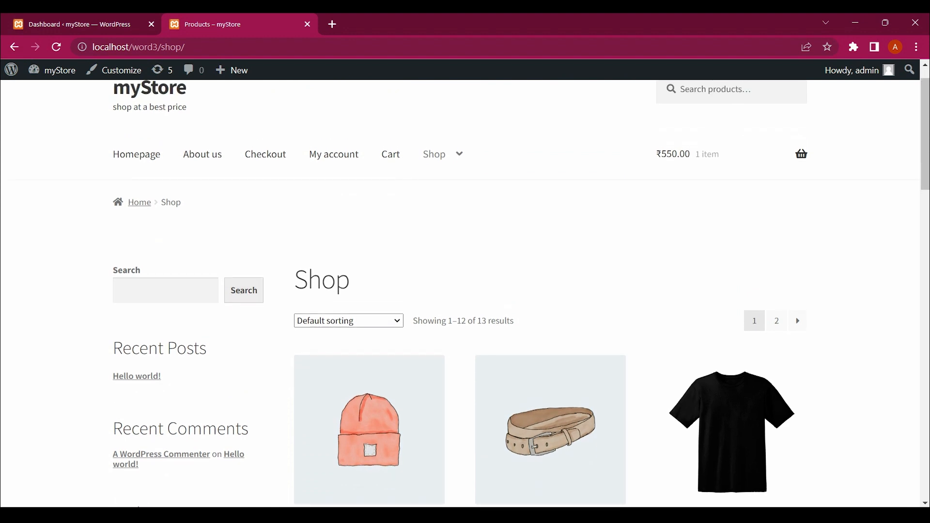
left_click(203, 154)
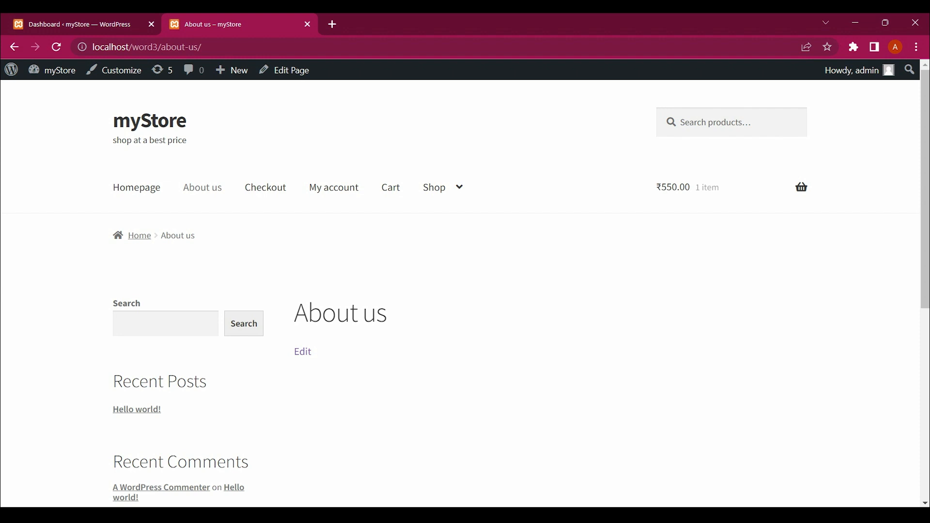
Switch to File Explorer and open the theme folder C:\Wordpress tutorial\htdocs\word3\wp-content\themes\storefront
key("alt+Tab")
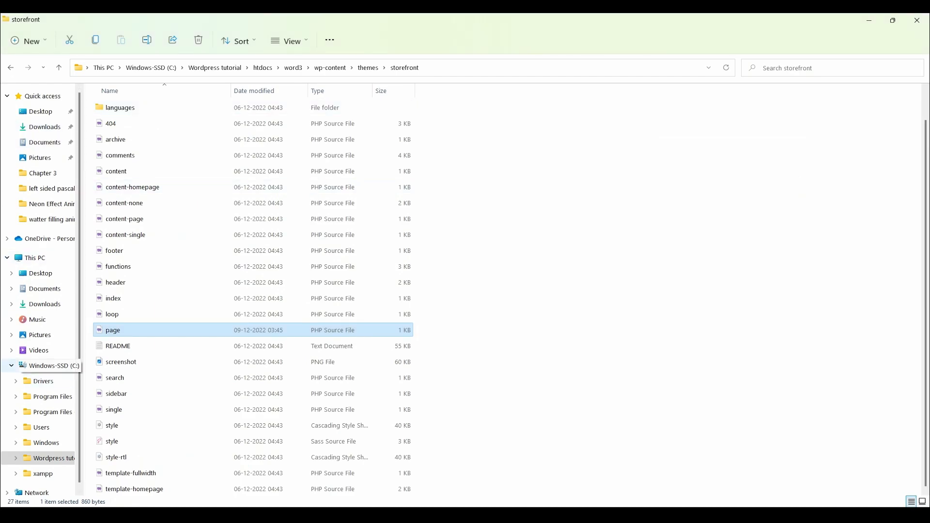
left_click(48, 366)
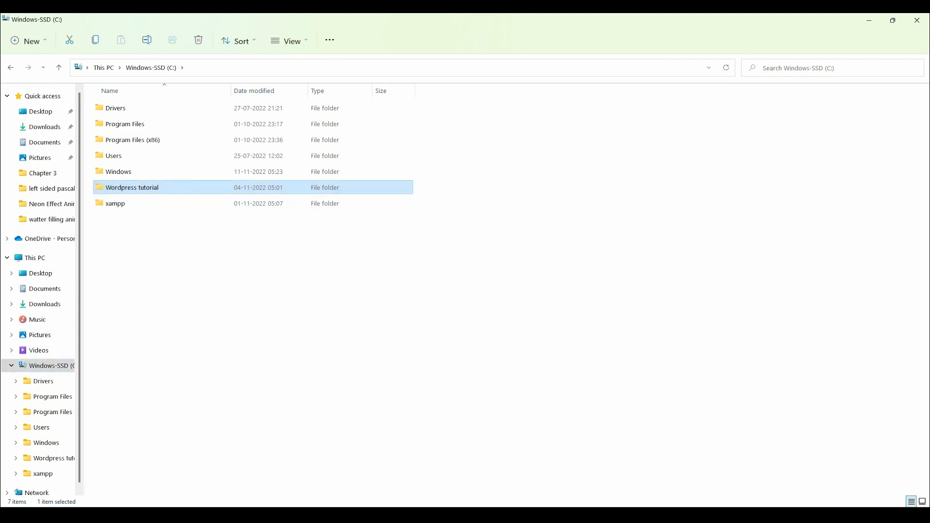
double_click(135, 188)
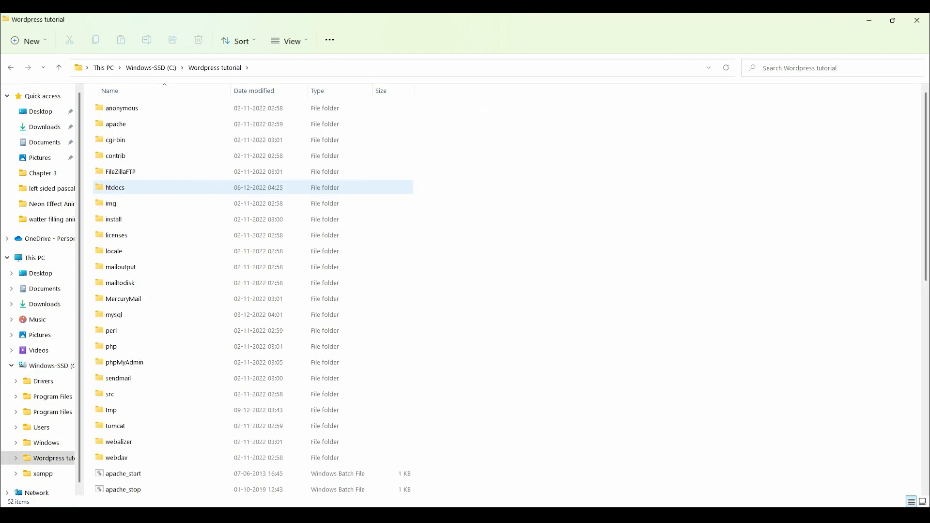
double_click(126, 188)
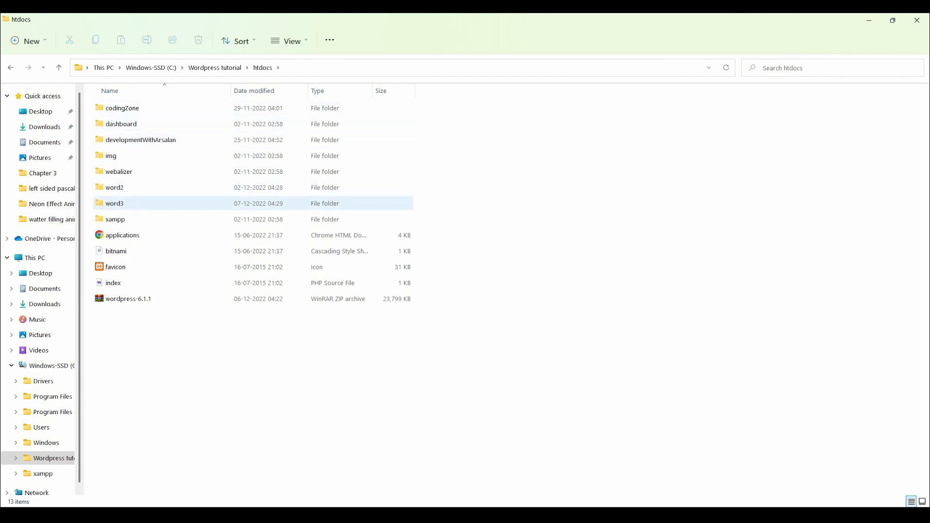
double_click(116, 204)
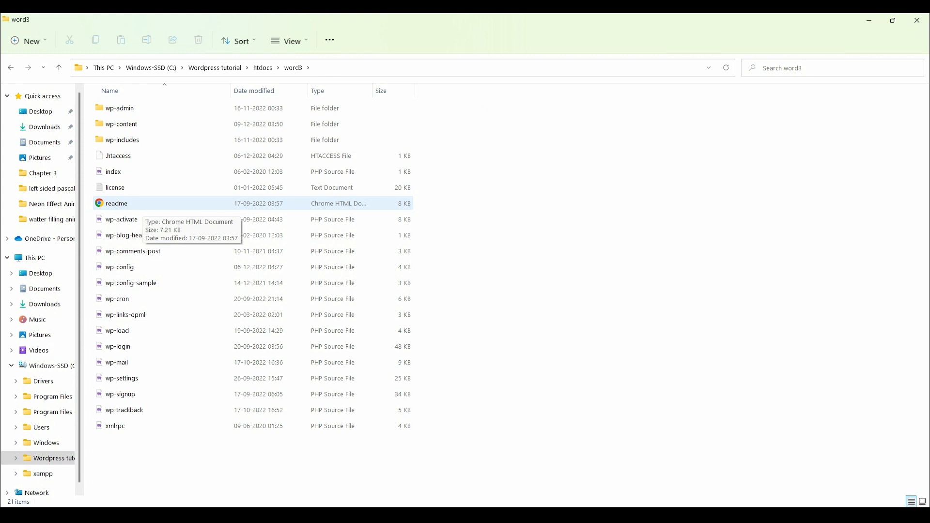
double_click(121, 124)
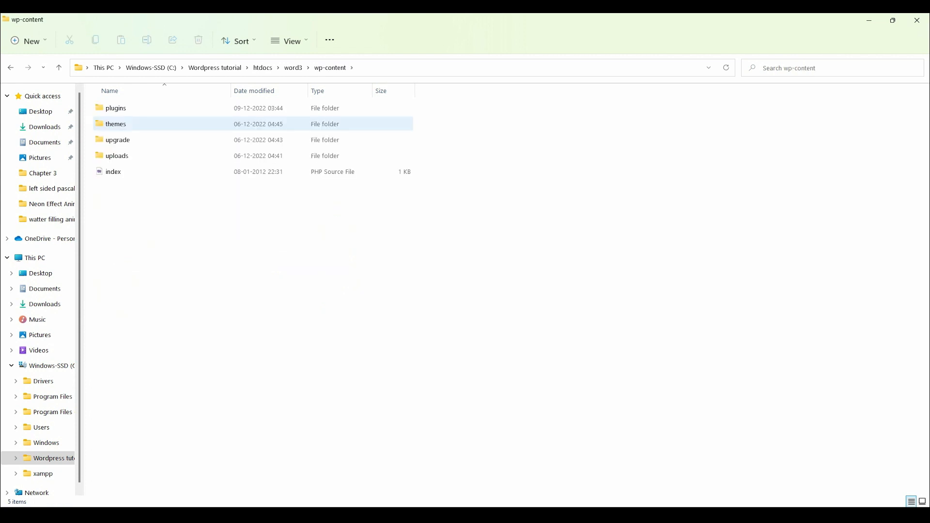
double_click(122, 124)
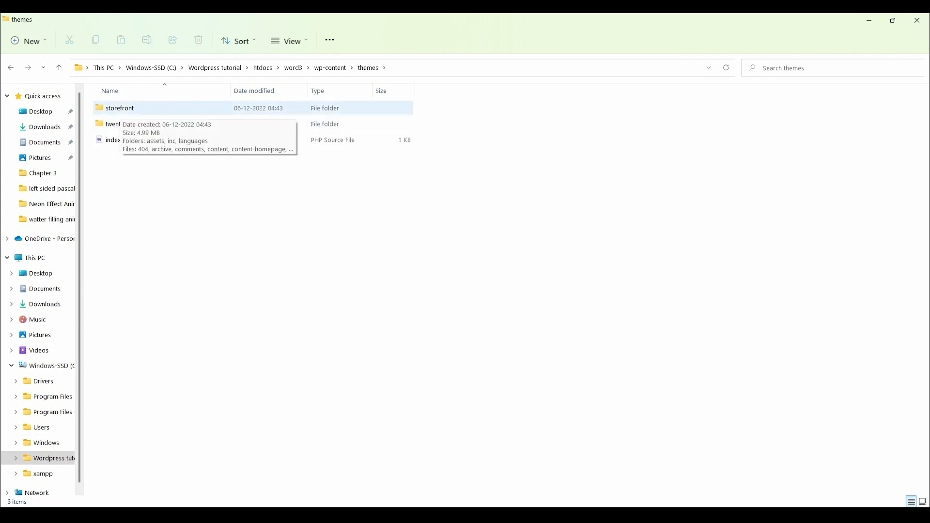
left_click(120, 109)
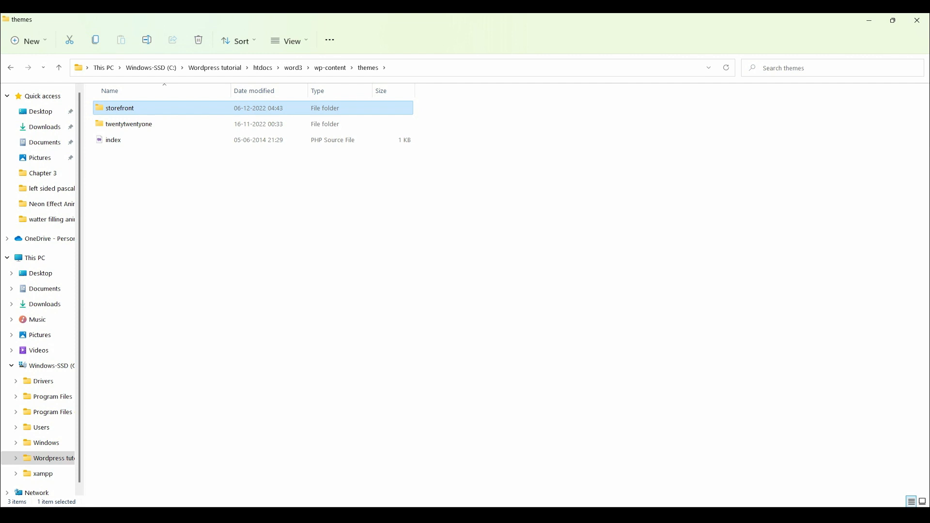
double_click(121, 109)
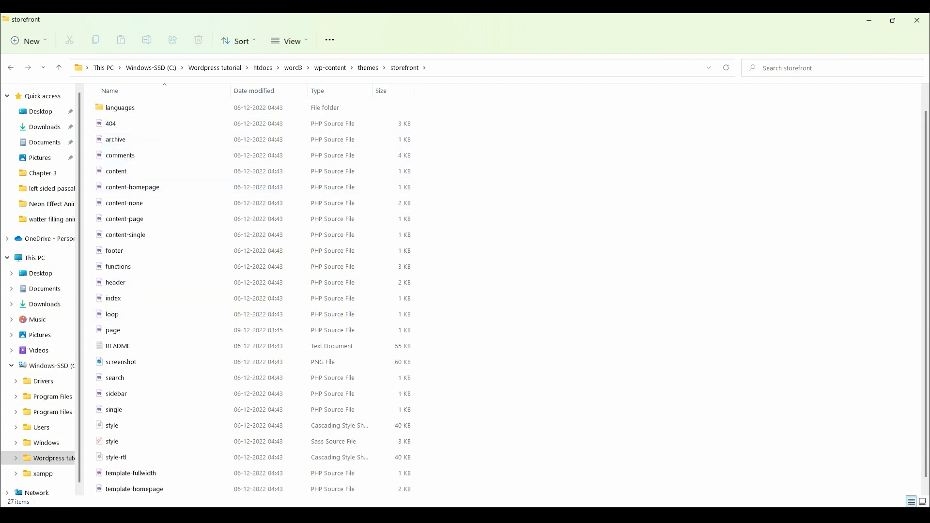
Open the storefront theme's page PHP file with Visual Studio Code
scroll(194, 187, "up", 1)
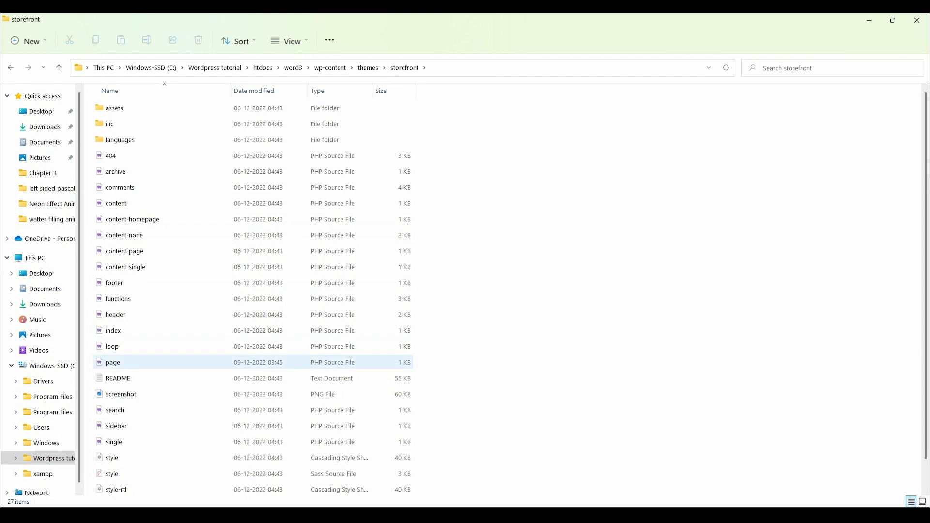
left_click(142, 363)
right_click(142, 363)
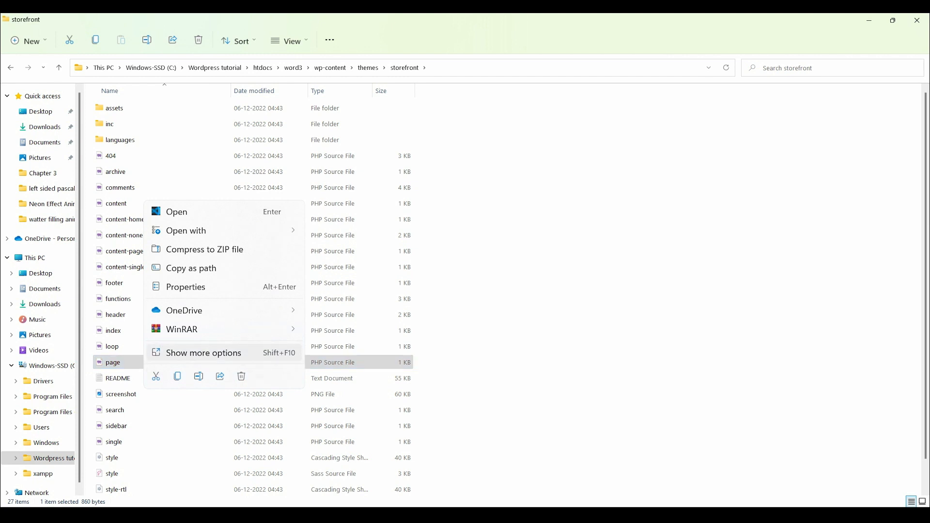
left_click(204, 353)
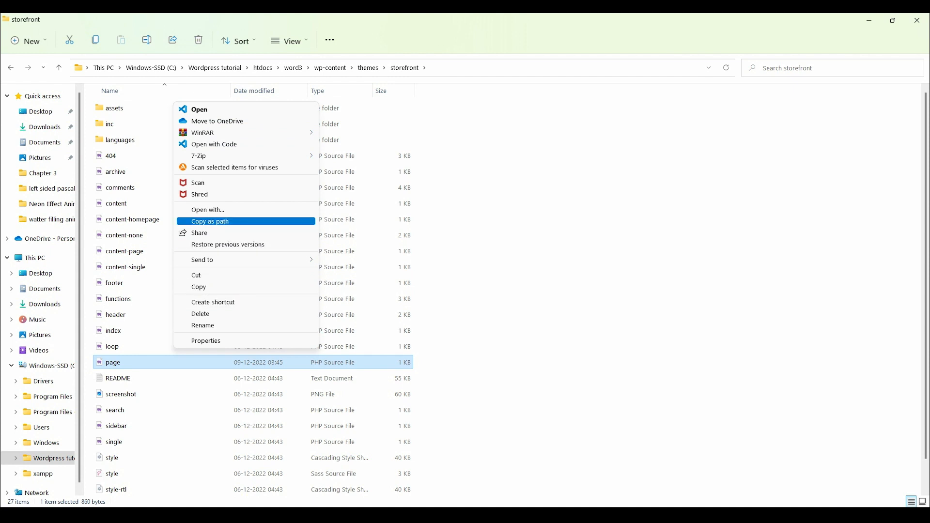
left_click(218, 210)
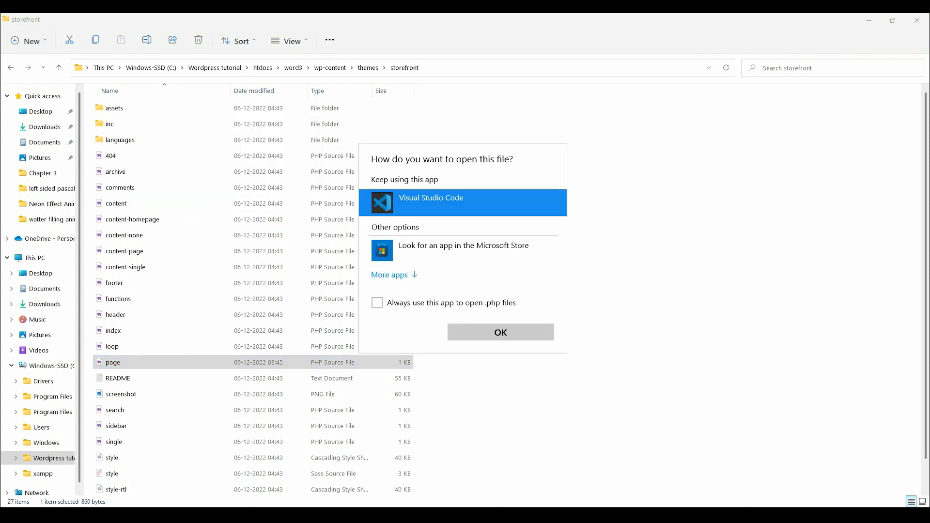
left_click(501, 332)
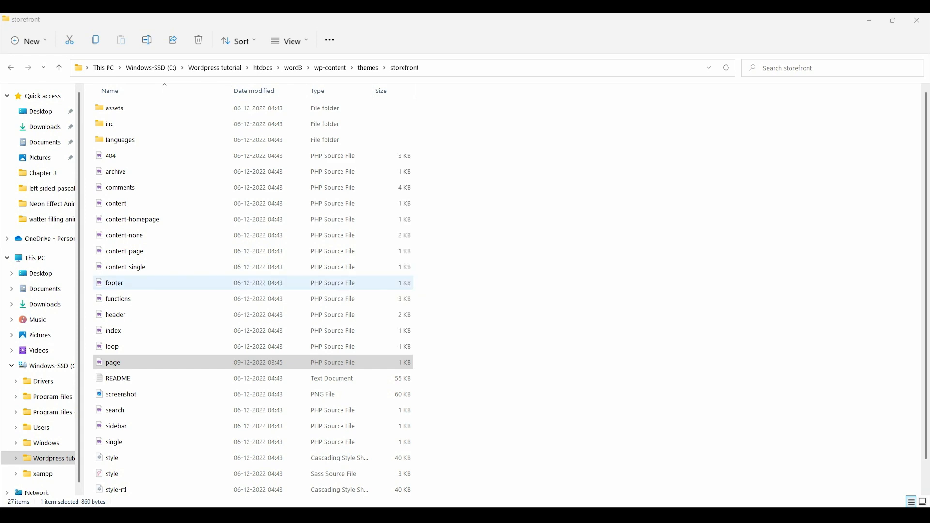
Comment out the do_action( 'storefront_sidebar' ); line near the end of page.php and save the file
scroll(465, 305, "up", 7)
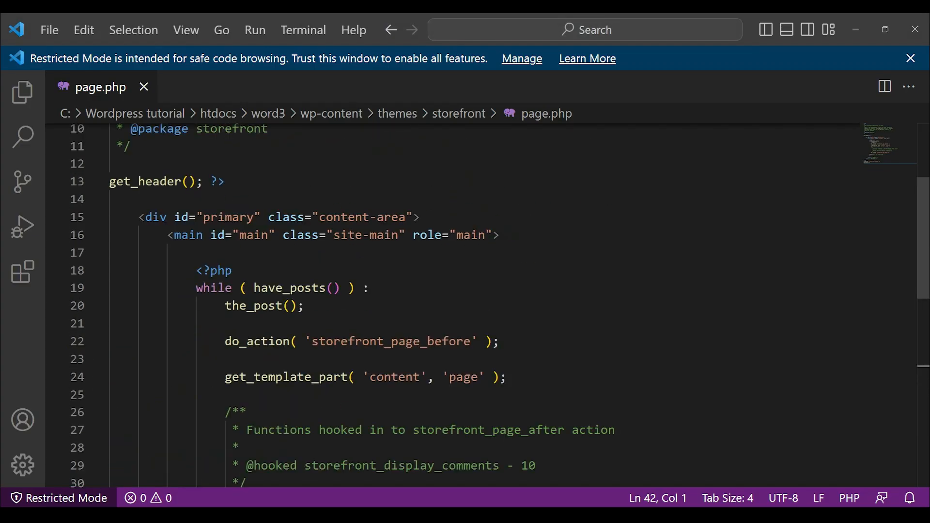
scroll(489, 305, "up", 3)
scroll(488, 305, "down", 12)
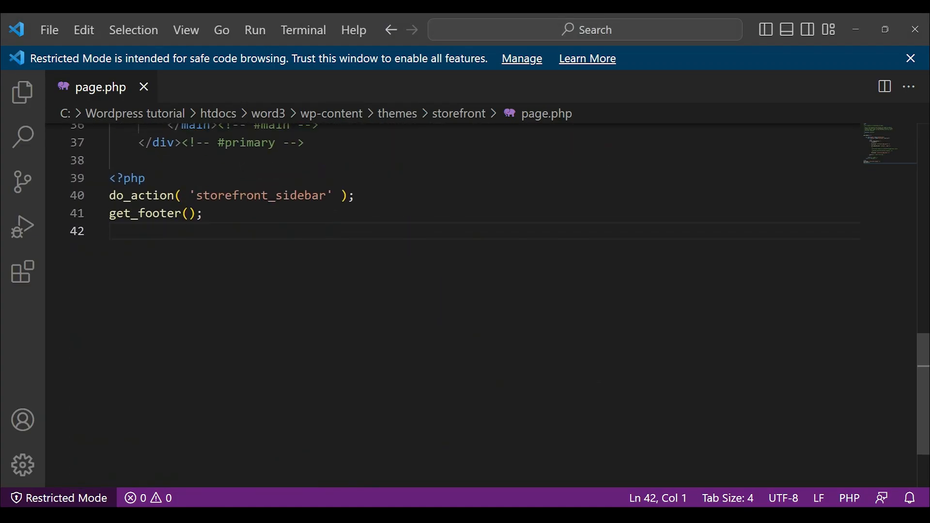
scroll(465, 305, "up", 10)
scroll(465, 305, "down", 8)
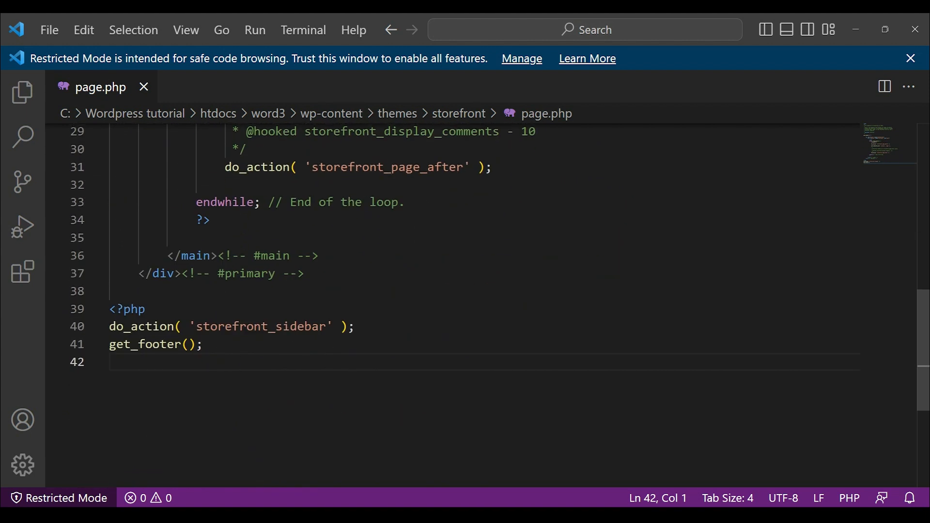
left_click_drag(357, 325, 110, 325)
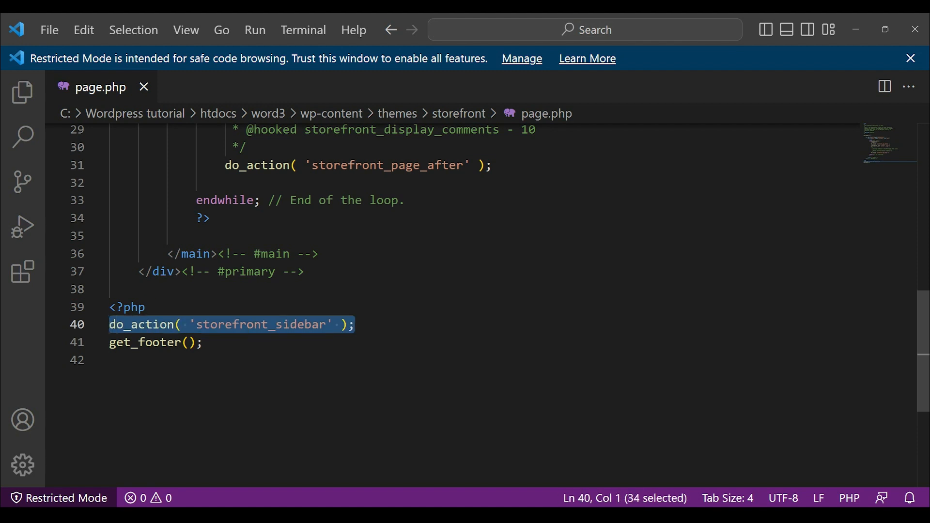
key("ctrl+slash")
key("ctrl+s")
left_click(203, 342)
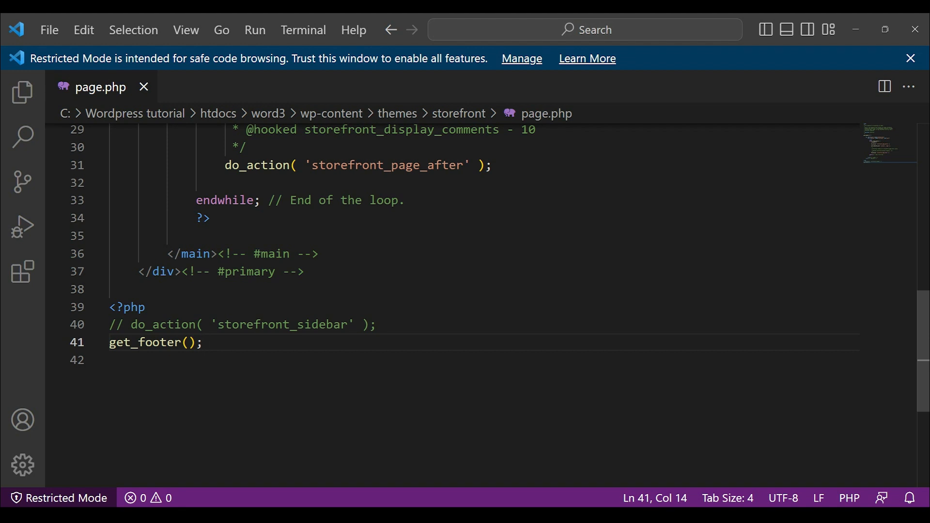
Switch to the browser, reload the About us page and check the sidebar there and on the Cart page
key("alt+Tab")
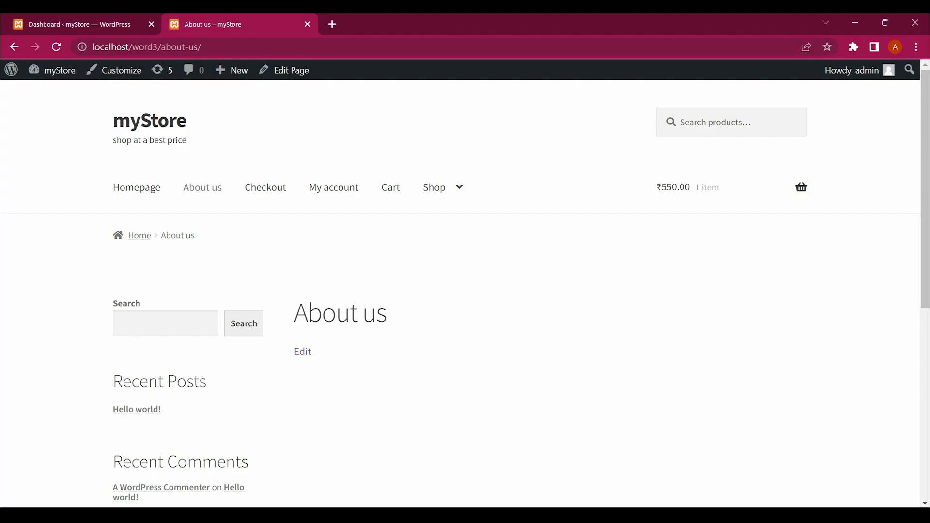
key("F5")
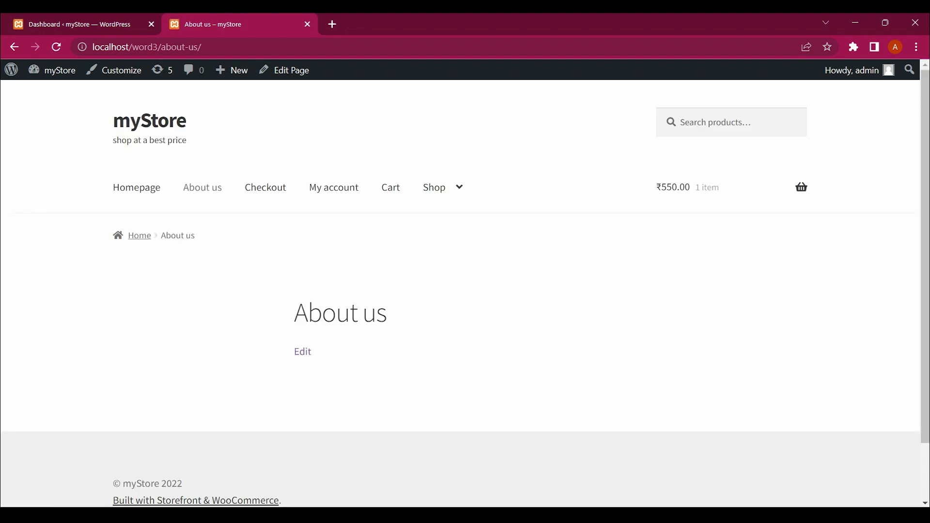
left_click(390, 187)
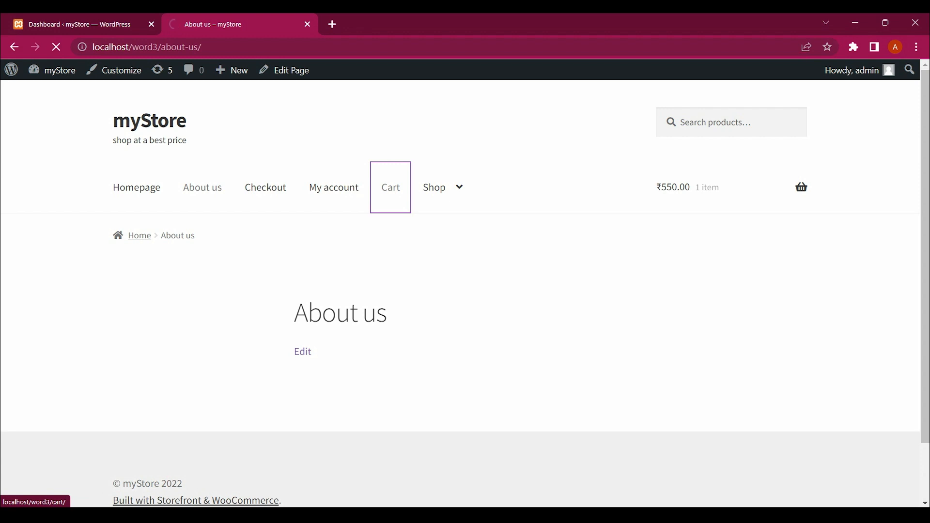
scroll(391, 187, "down", 4)
scroll(391, 187, "up", 4)
left_click(202, 188)
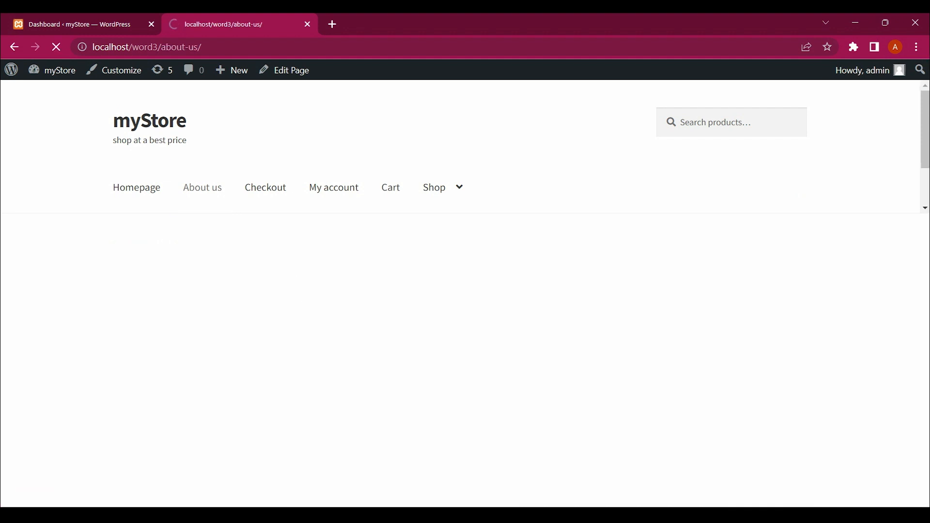
Compare the sidebar on the Shop page with the content placement on the About us page
left_click(435, 188)
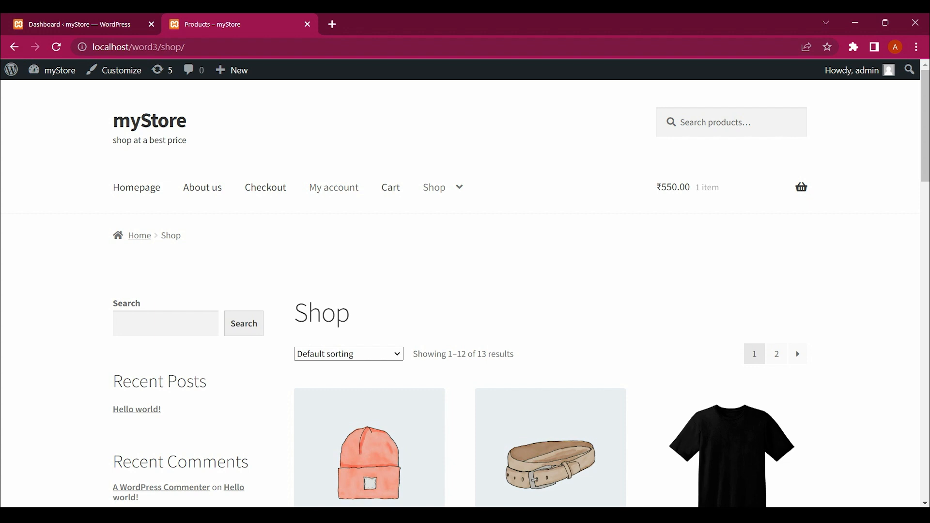
left_click(202, 188)
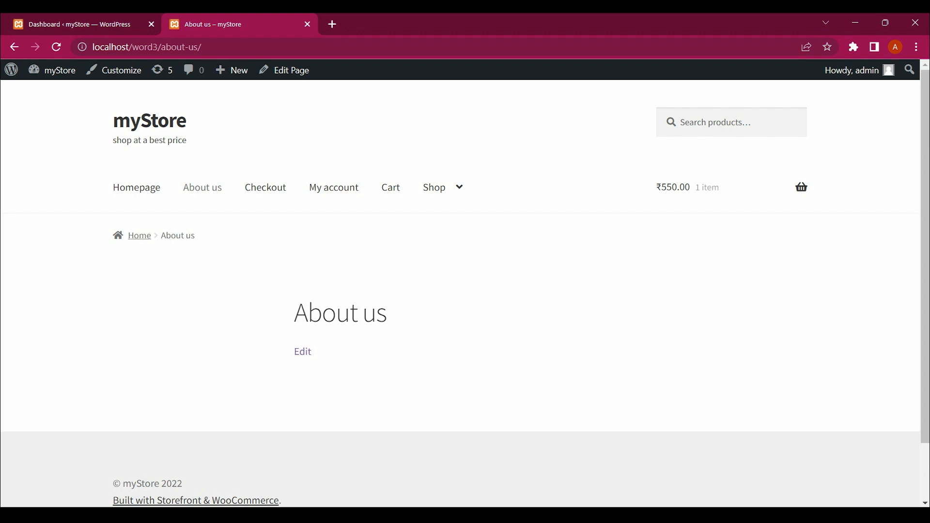
left_click_drag(294, 314, 390, 366)
left_click(390, 366)
Return to page.php in Visual Studio Code and dismiss the Restricted Mode notice
key("alt+Tab")
left_click(111, 327)
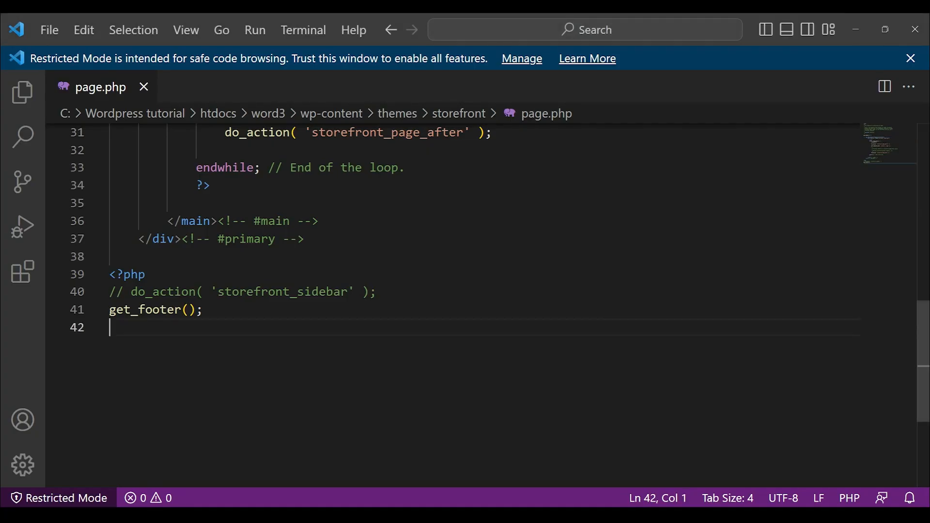
scroll(465, 271, "up", 1)
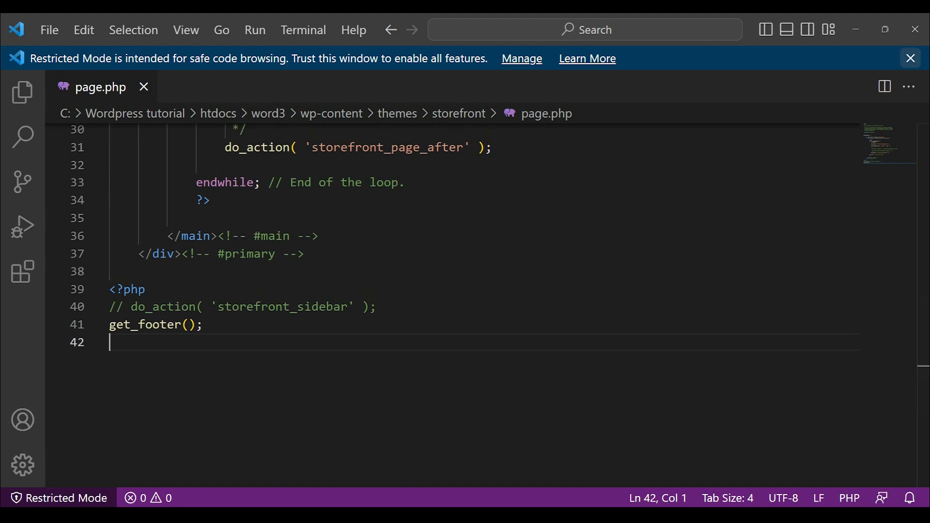
left_click(911, 59)
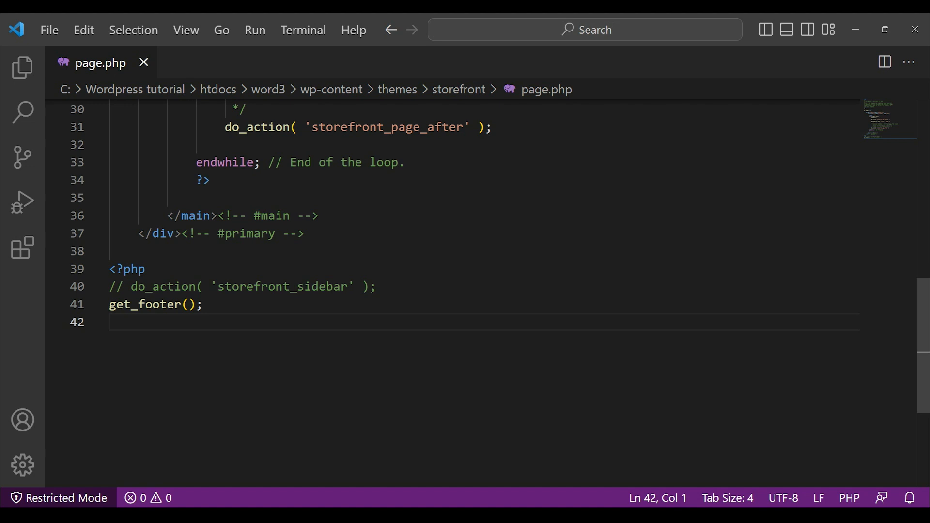
scroll(465, 256, "up", 1)
scroll(465, 291, "up", 9)
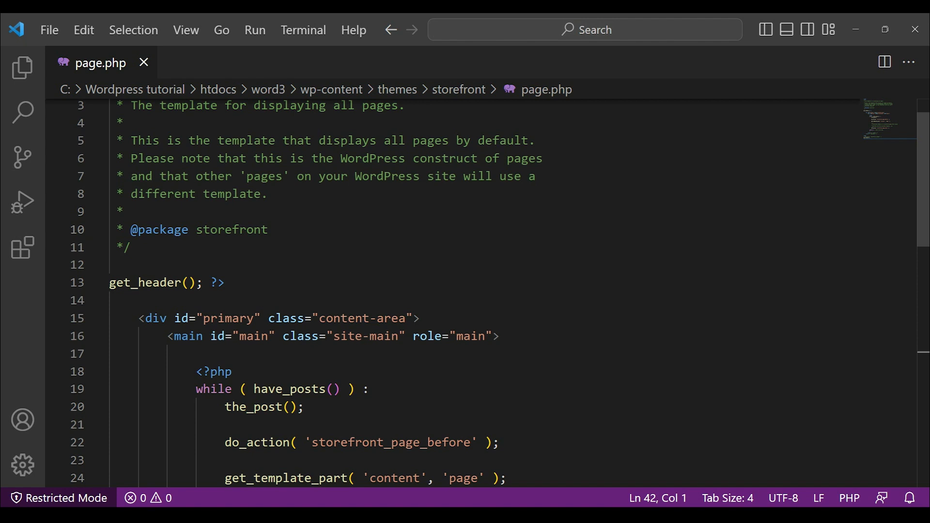
Add the inline attribute style=" width: 100%" to the div with id "primary" in page.php and save the file
left_click(414, 319)
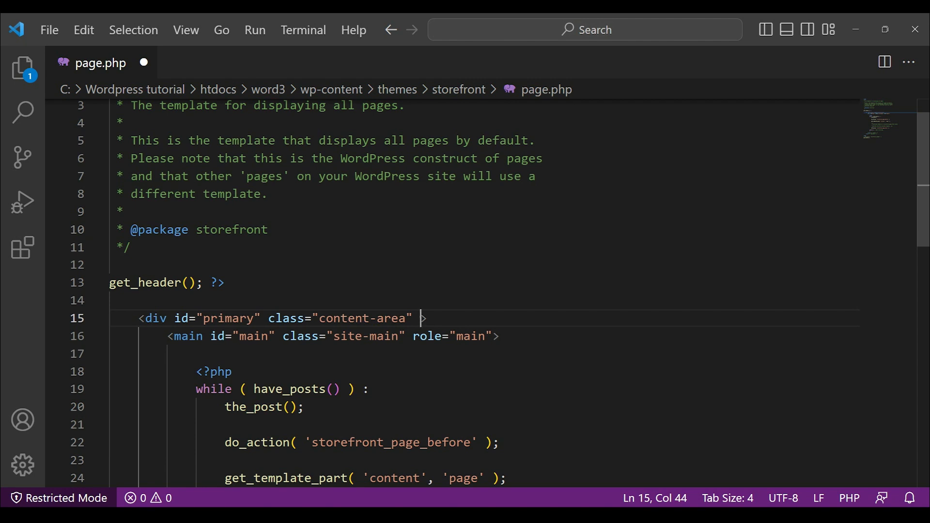
type("sty")
type("le")
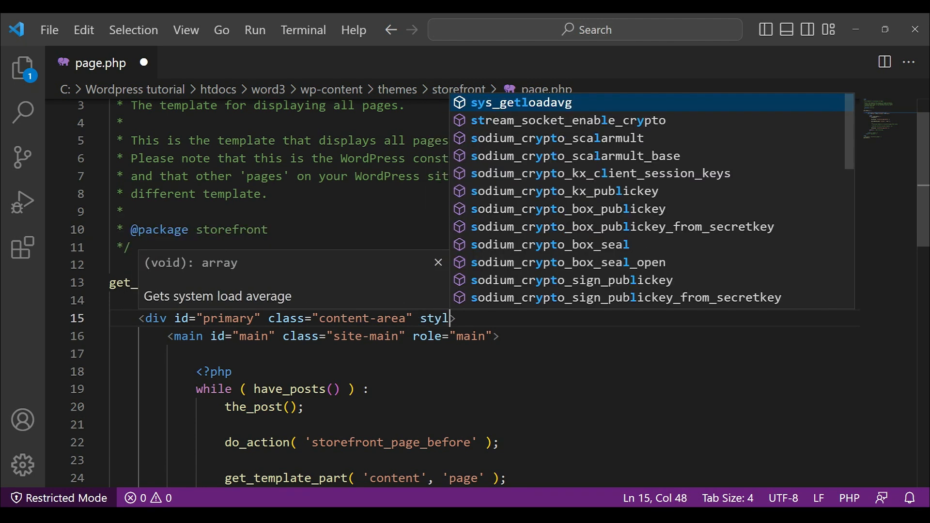
key("Return")
key("ctrl+z")
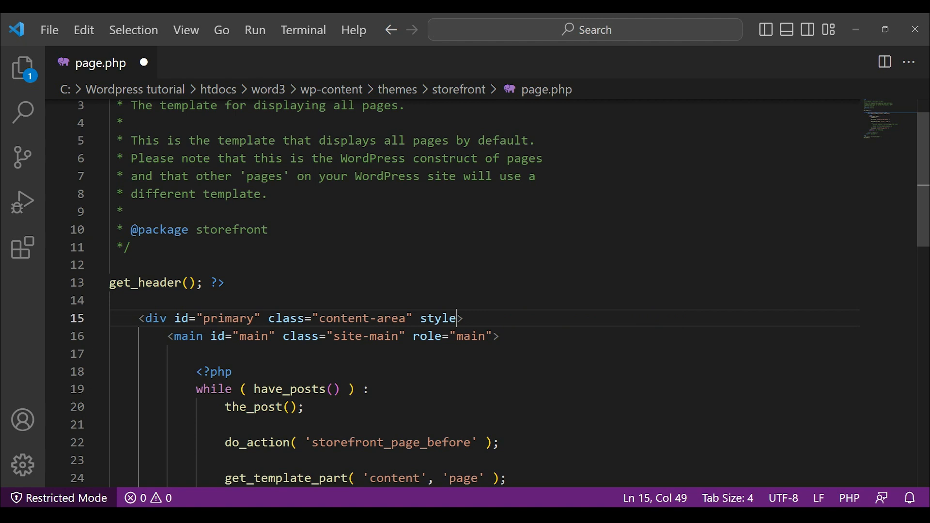
type("=\" \"")
key("Left")
key("Left")
key("Right")
type("width: 100")
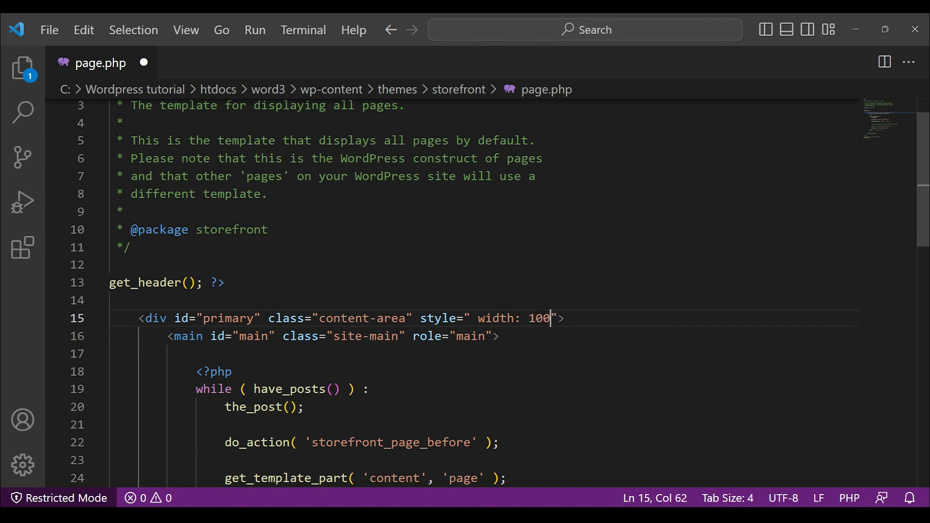
type("%")
key("BackSpace")
type("%")
key("ctrl+s")
left_click(233, 372)
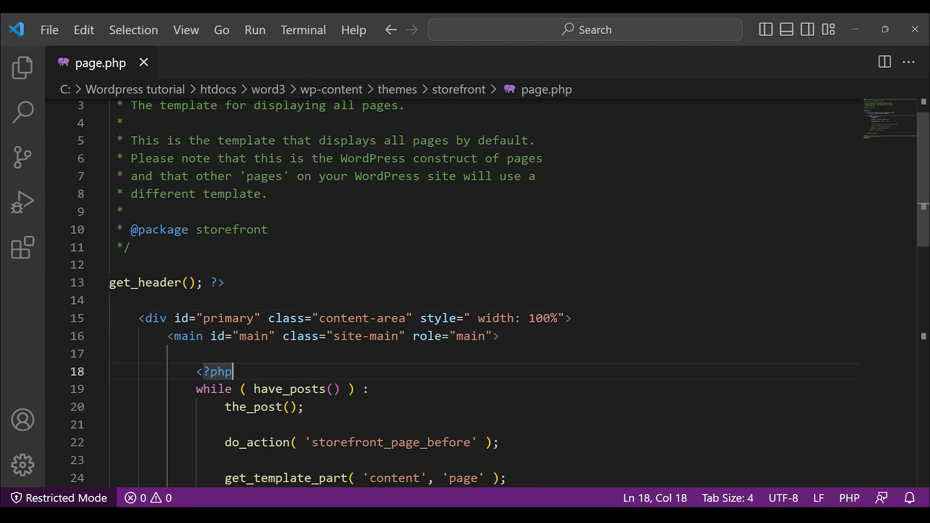
Switch to the browser, reload the About us page and check the content's position
key("alt+Tab")
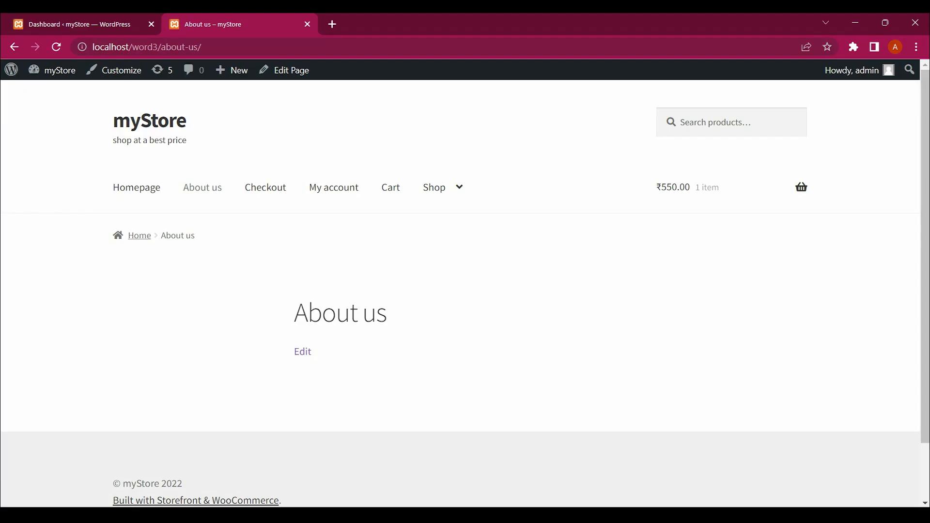
key("F5")
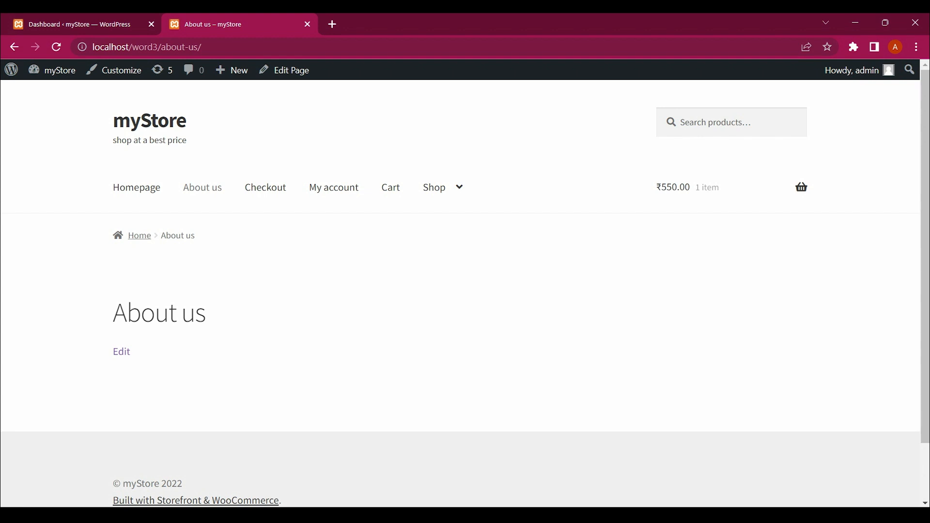
scroll(460, 291, "down", 2)
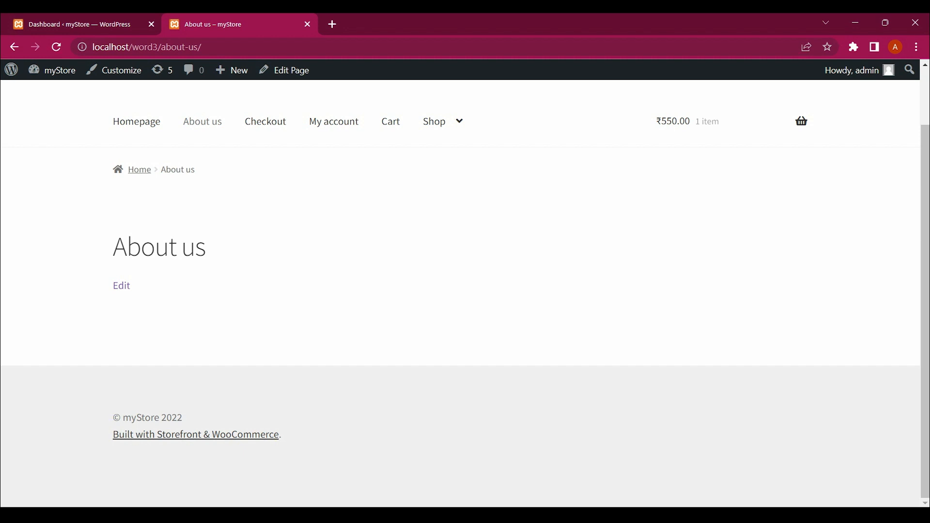
Back in Visual Studio Code, tidy the primary div's attribute spacing to style= "width: 100%" and save page.php
key("alt+Tab")
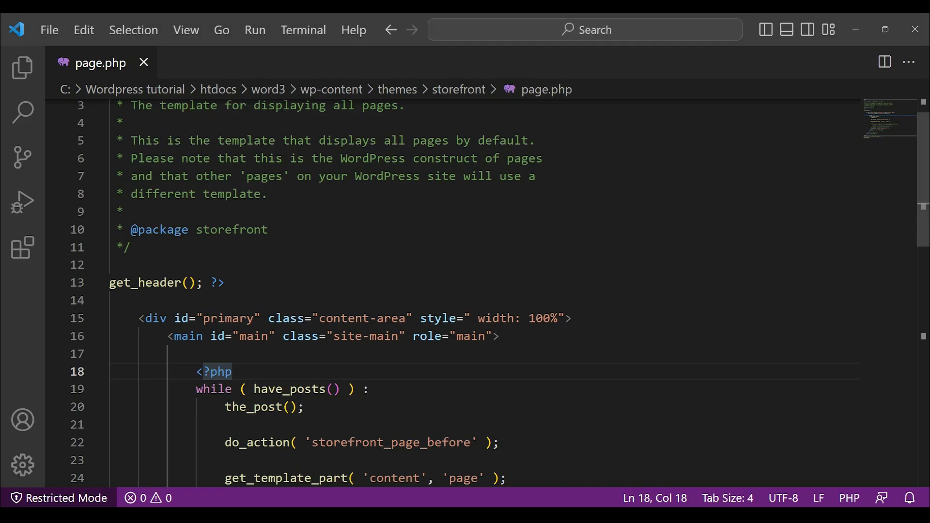
left_click(254, 319)
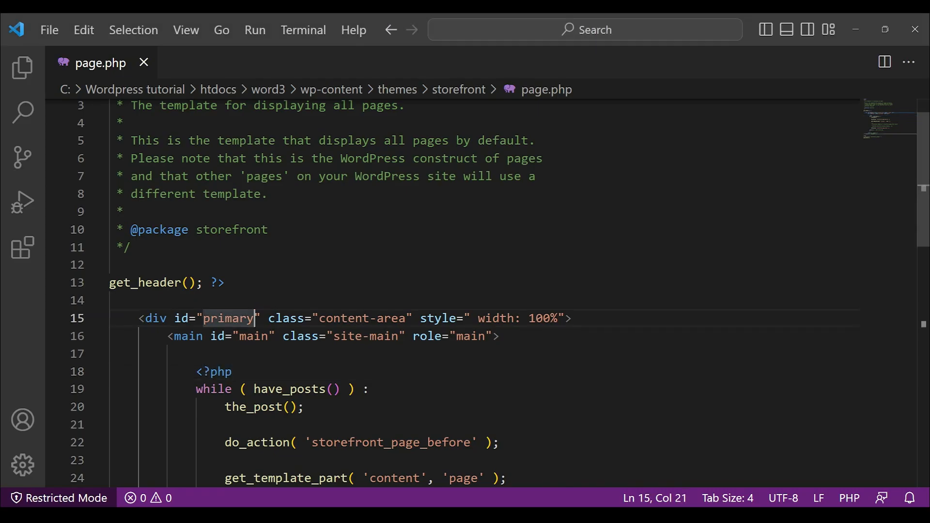
key("Right")
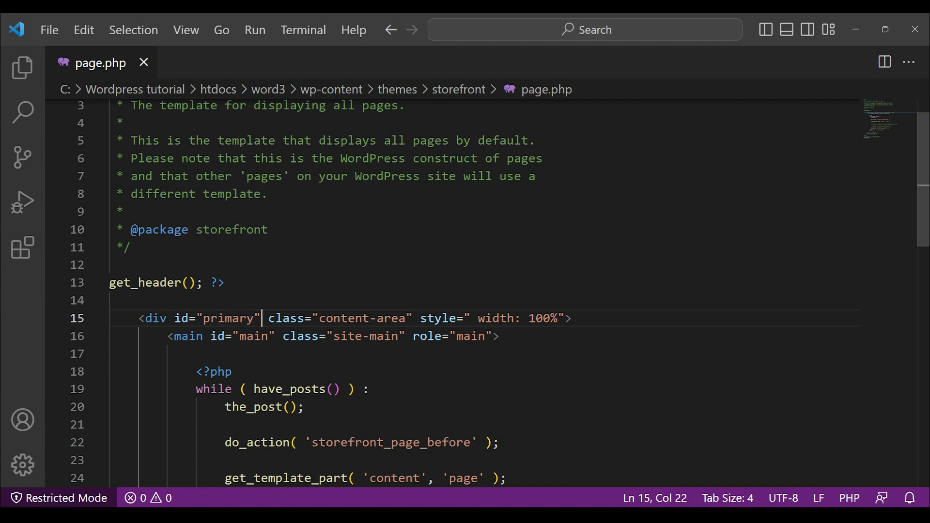
left_click_drag(420, 318, 567, 318)
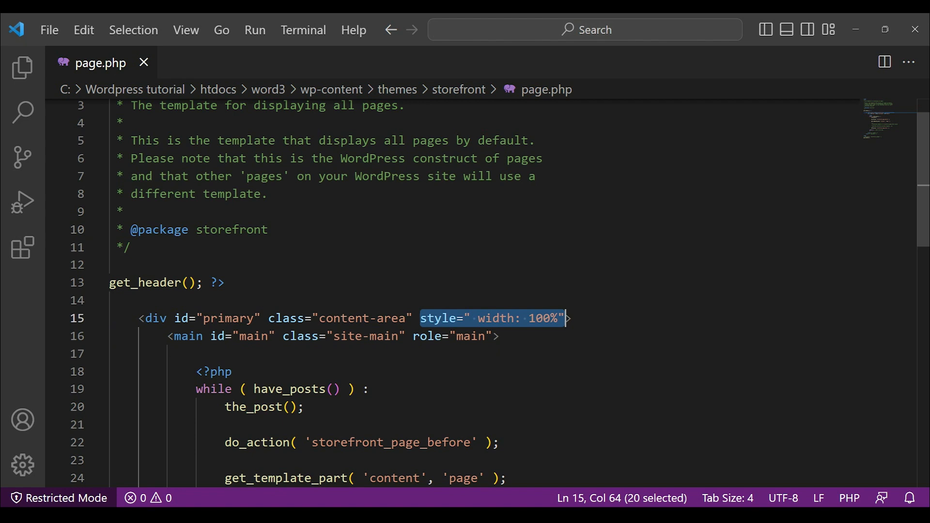
key("Down")
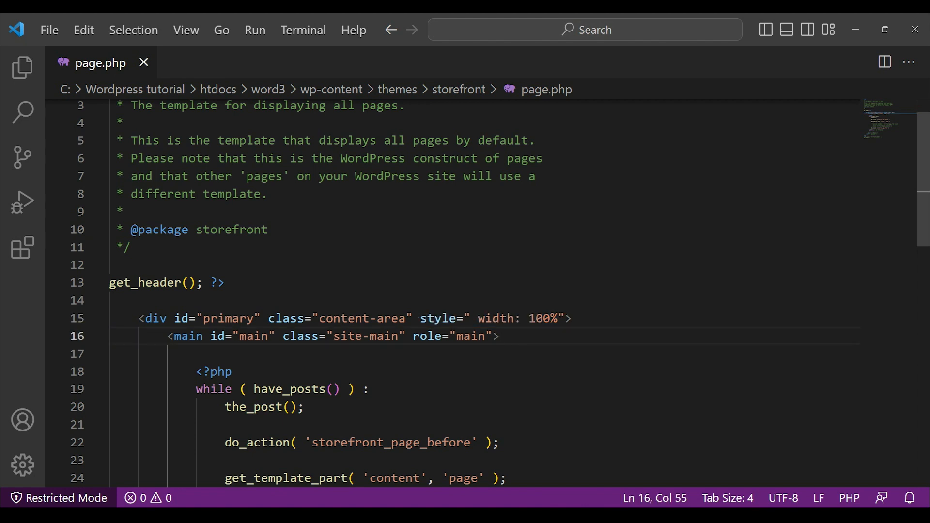
left_click(463, 318)
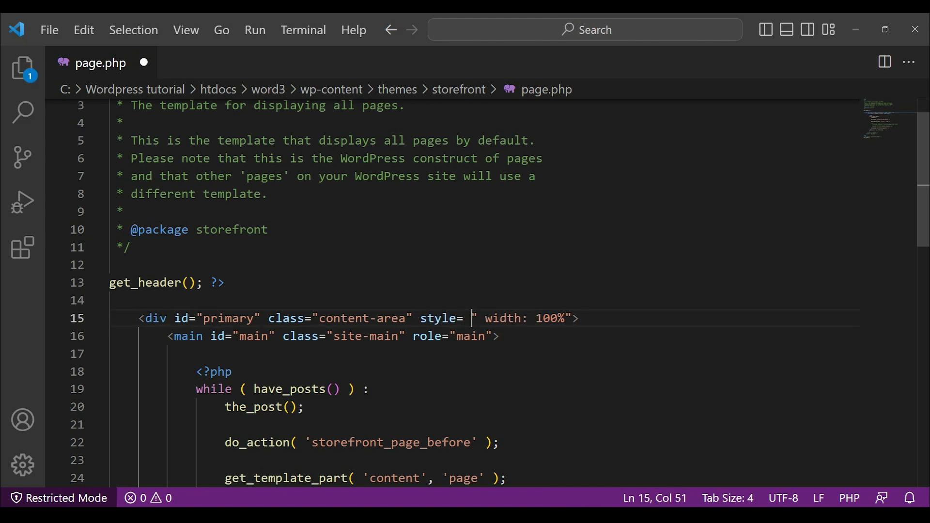
key("Left")
left_click(486, 319)
key("BackSpace")
key("ctrl+s")
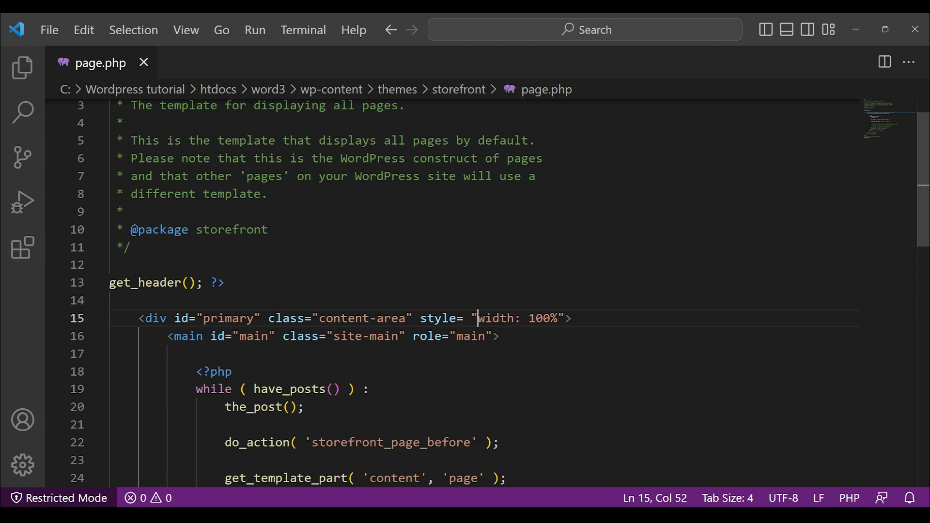
left_click(565, 319)
scroll(465, 293, "up", 1)
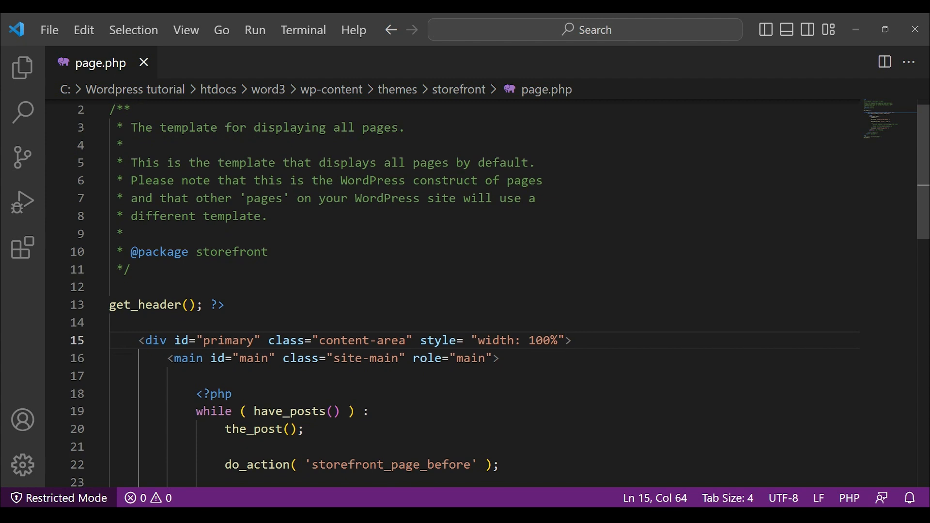
Switch to the browser and examine the About us page's layout and the Shop page's sidebar
key("alt+Tab")
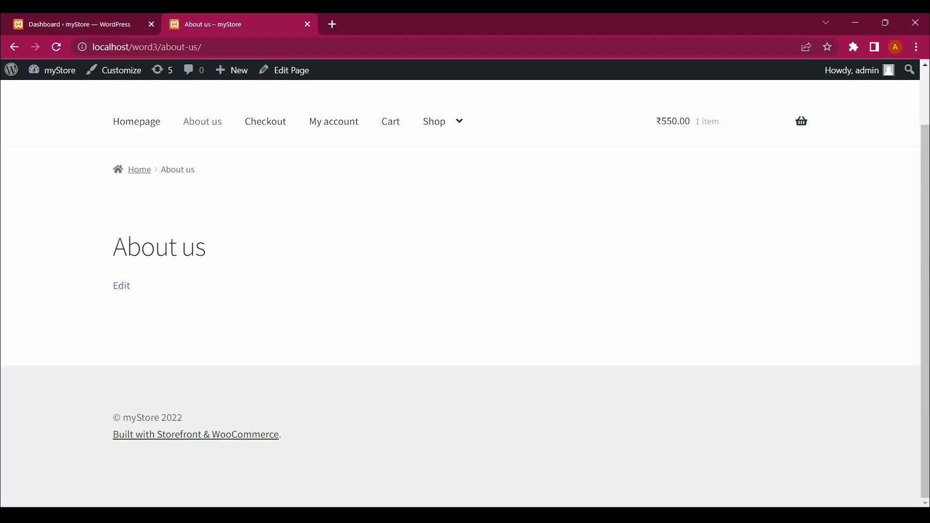
key("ctrl+s")
left_click(475, 283)
scroll(475, 283, "up", 2)
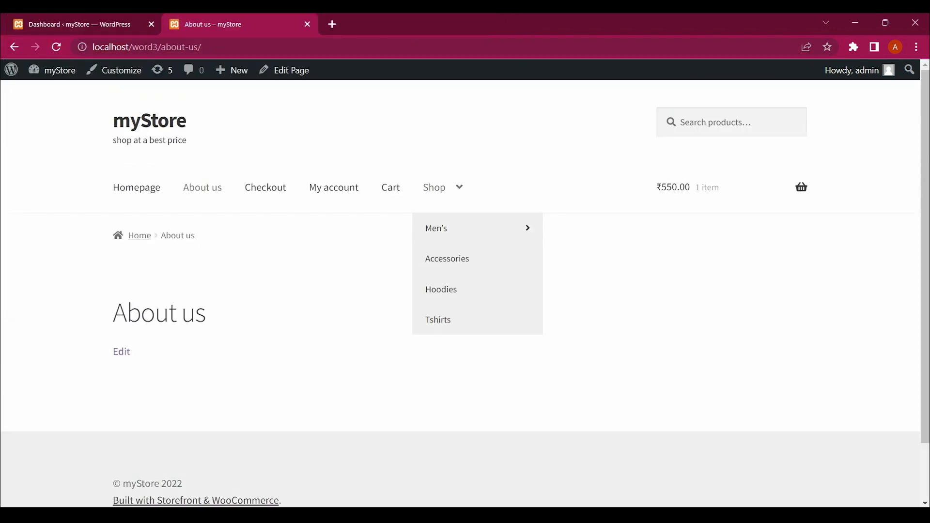
left_click(438, 188)
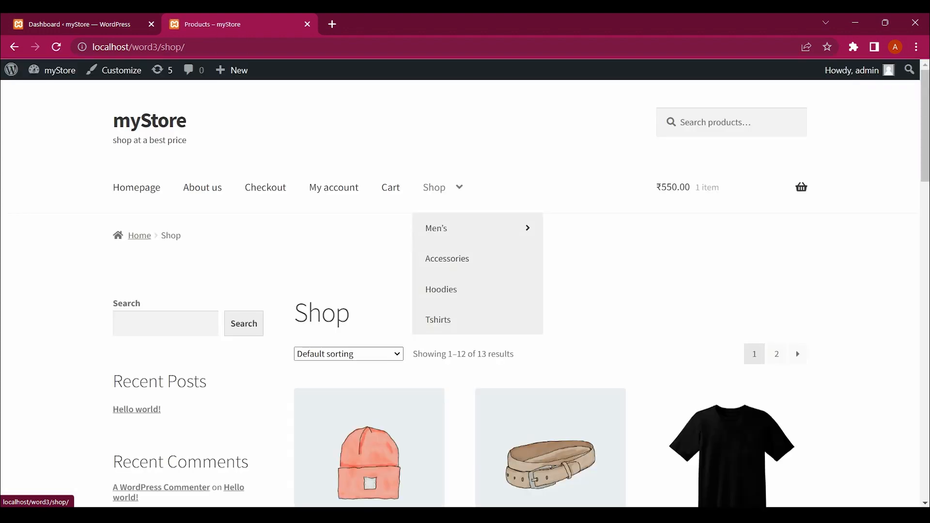
scroll(670, 300, "down", 3)
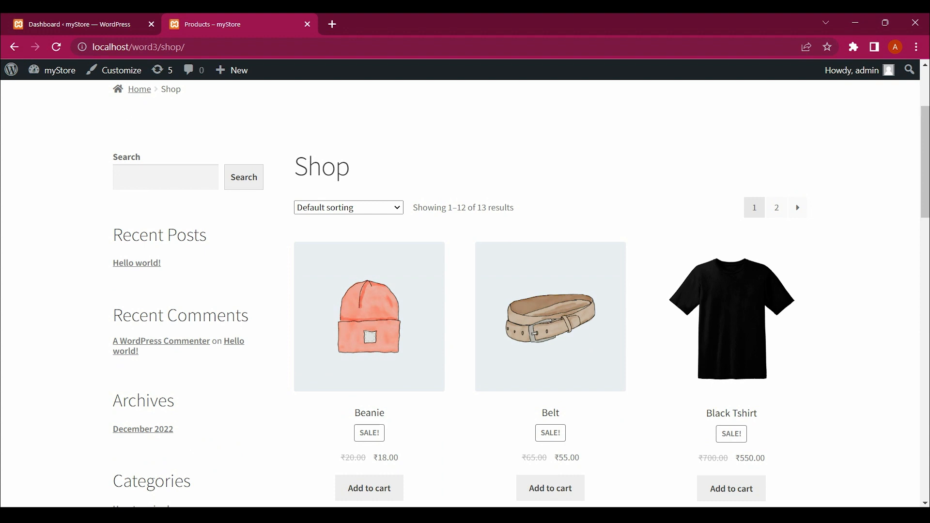
scroll(460, 294, "down", 4)
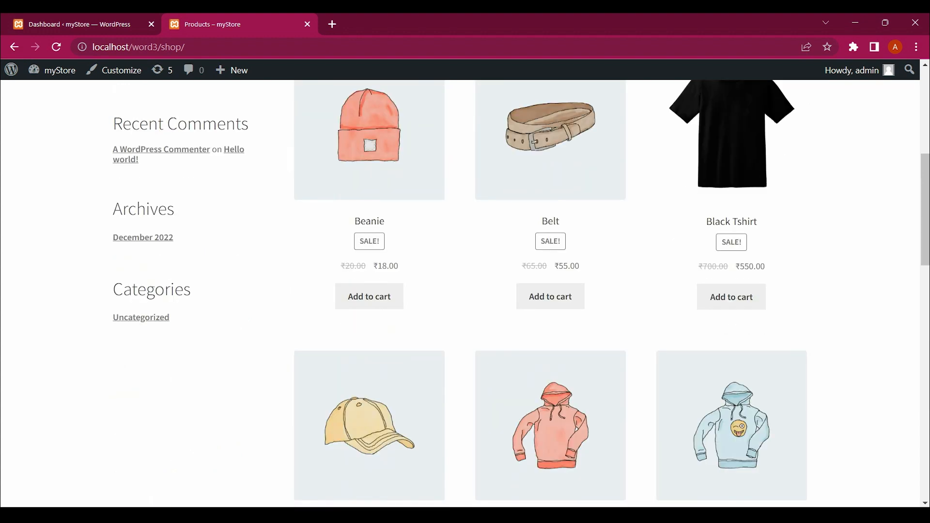
scroll(466, 291, "up", 4)
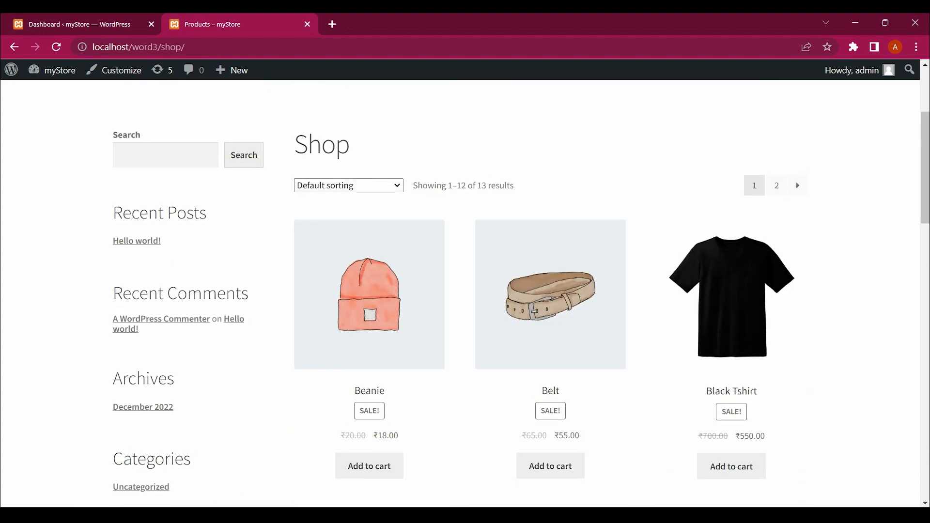
scroll(465, 291, "up", 3)
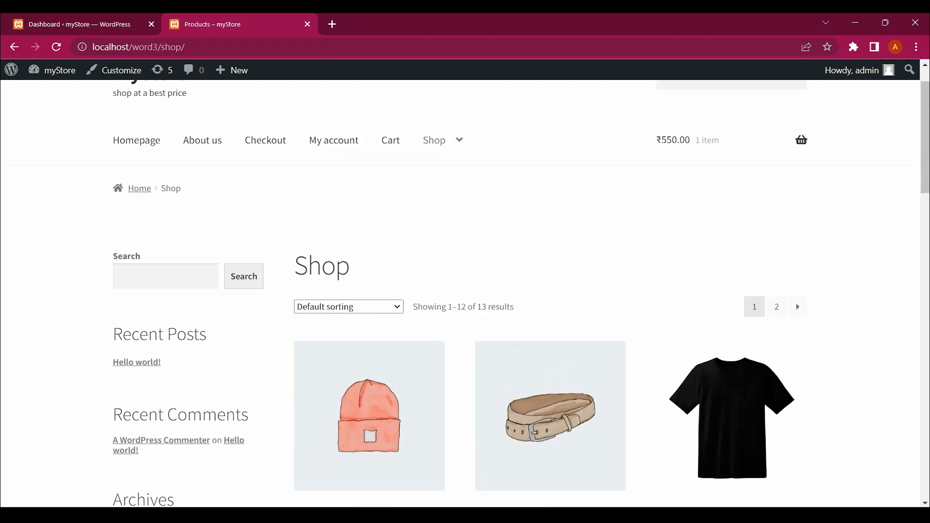
scroll(466, 291, "up", 1)
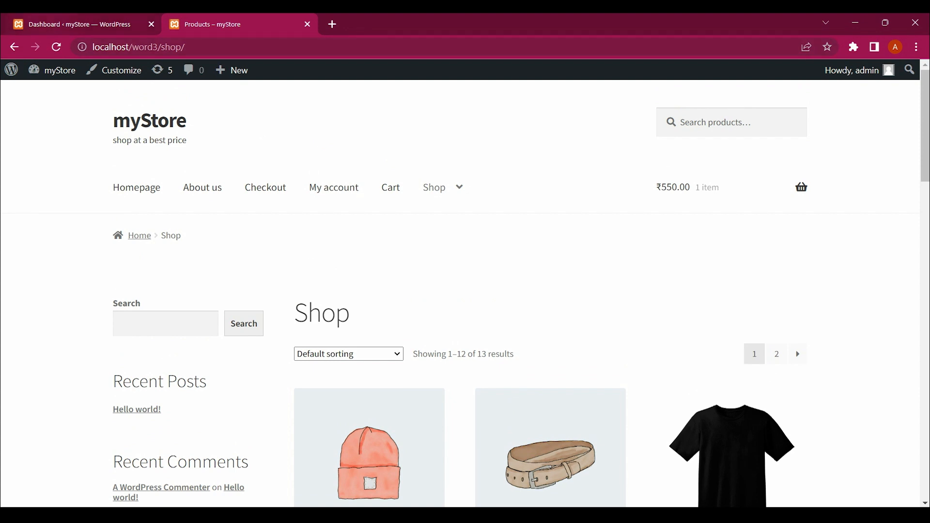
Switch to the WordPress admin dashboard and open the theme's Widgets editor
left_click(80, 24)
scroll(29, 242, "down", 3)
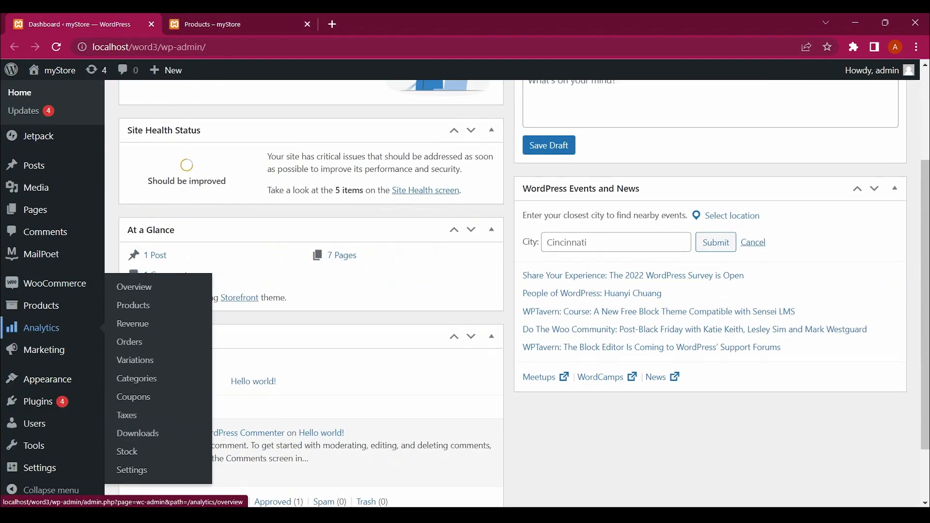
mouse_move(48, 379)
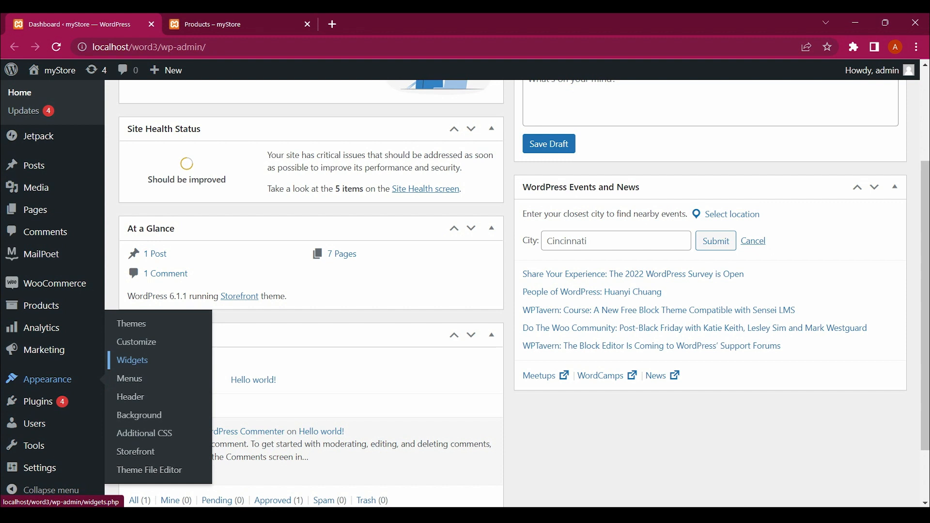
left_click(132, 360)
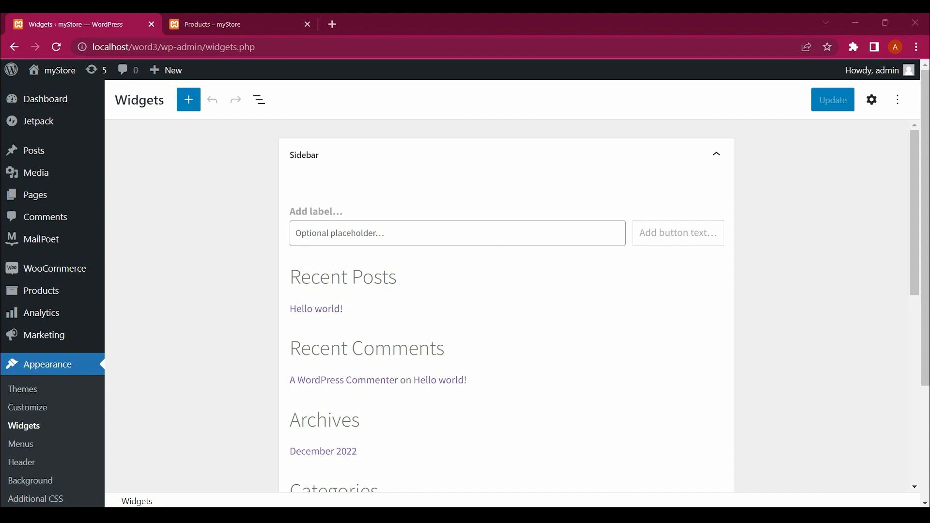
Remove the Search block from the Sidebar widget area
scroll(506, 306, "down", 2)
scroll(507, 306, "up", 2)
left_click(726, 233)
left_click(599, 180)
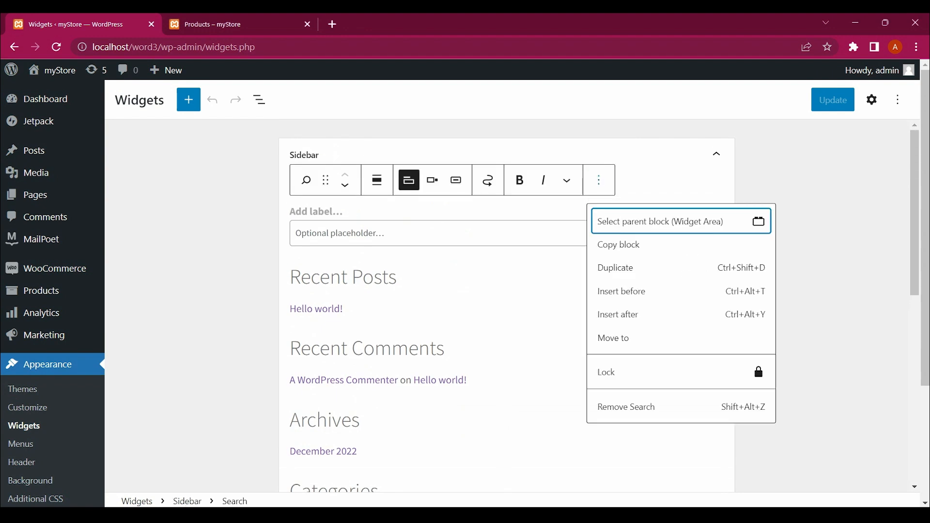
left_click(634, 407)
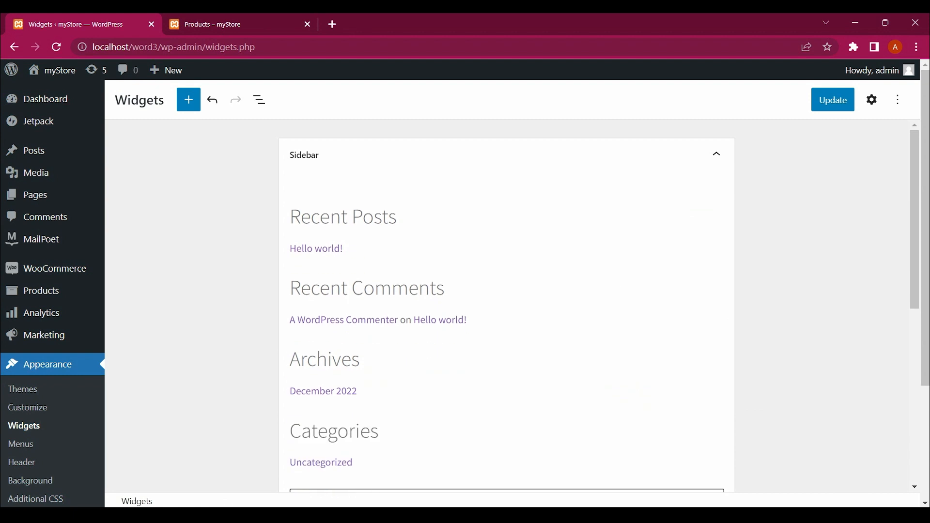
Remove the Recent Posts heading and the Latest Posts block from the Sidebar widget area
left_click(398, 217)
left_click(604, 181)
left_click(634, 431)
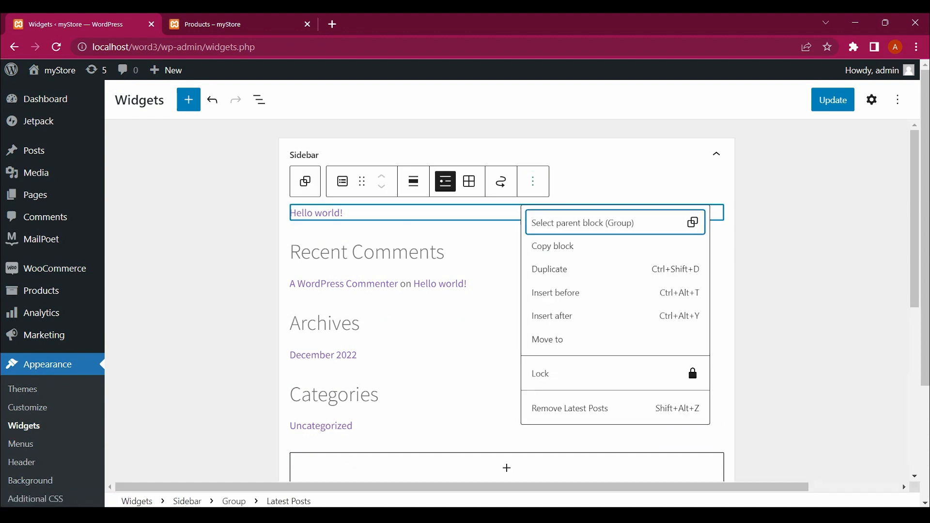
left_click(592, 408)
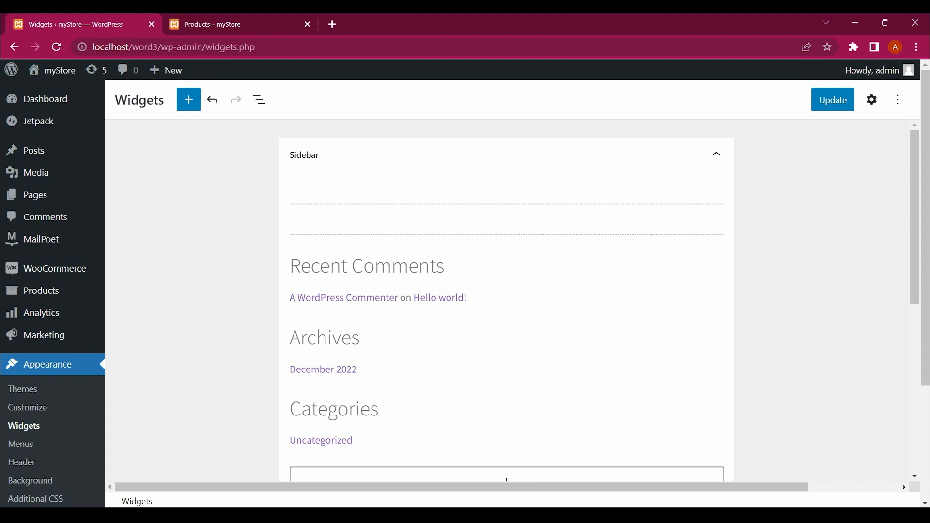
Remove the Recent Comments heading and the Latest Comments block from the Sidebar widget area
left_click(444, 266)
left_click(603, 230)
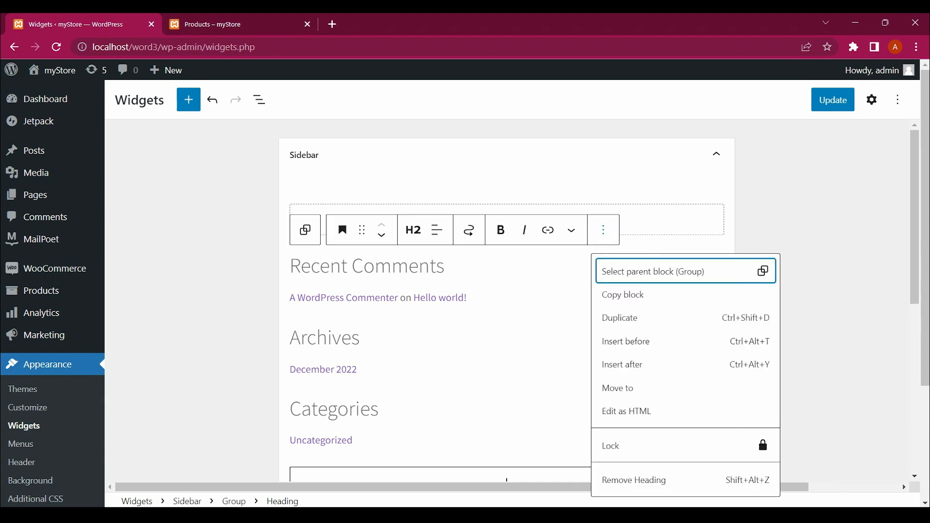
left_click(634, 480)
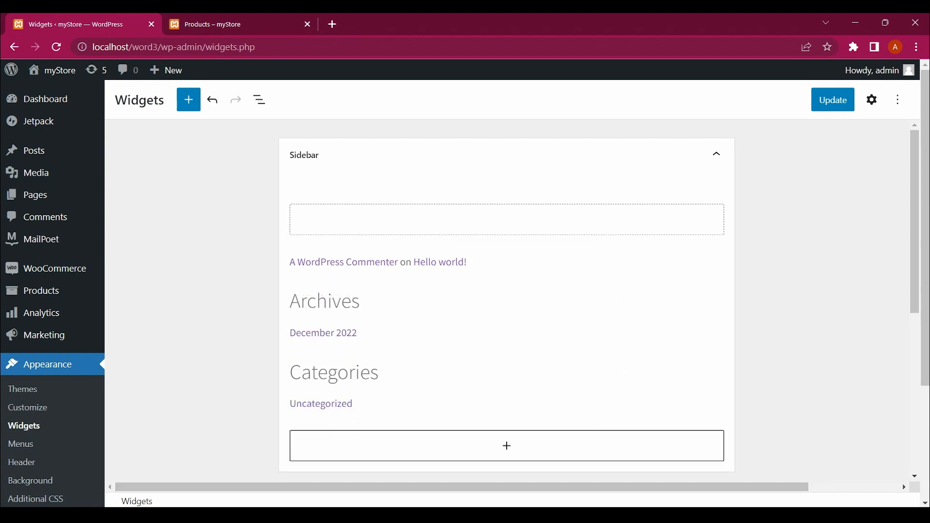
left_click(507, 262)
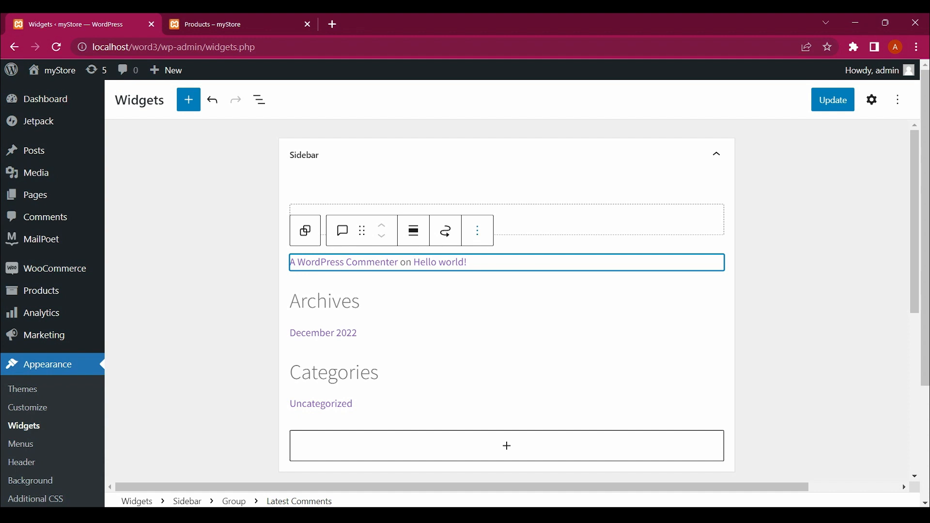
left_click(479, 231)
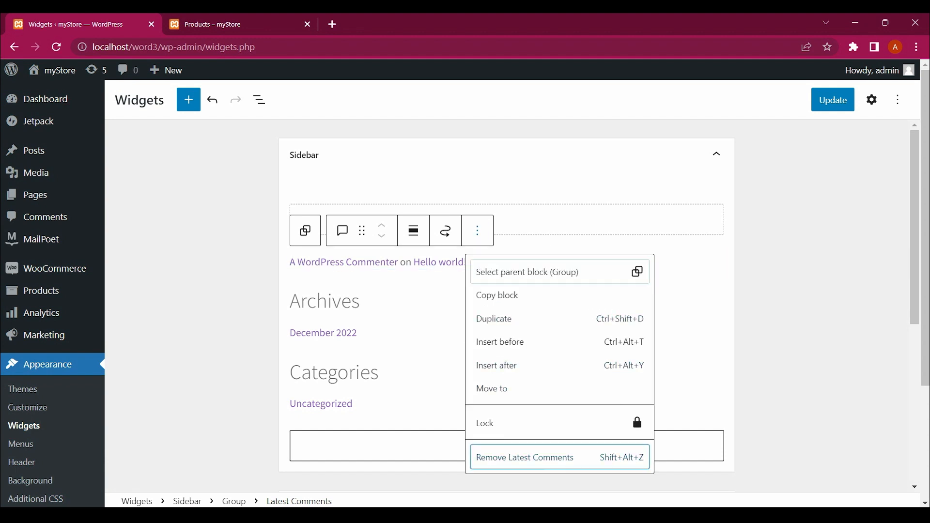
left_click(533, 457)
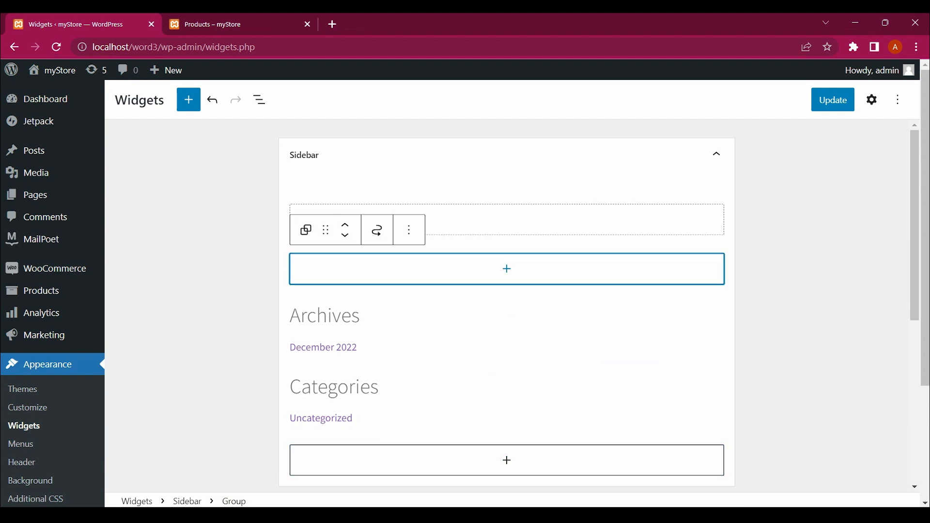
Remove the two emptied Group blocks above the Archives heading in the Sidebar widget area
left_click(410, 230)
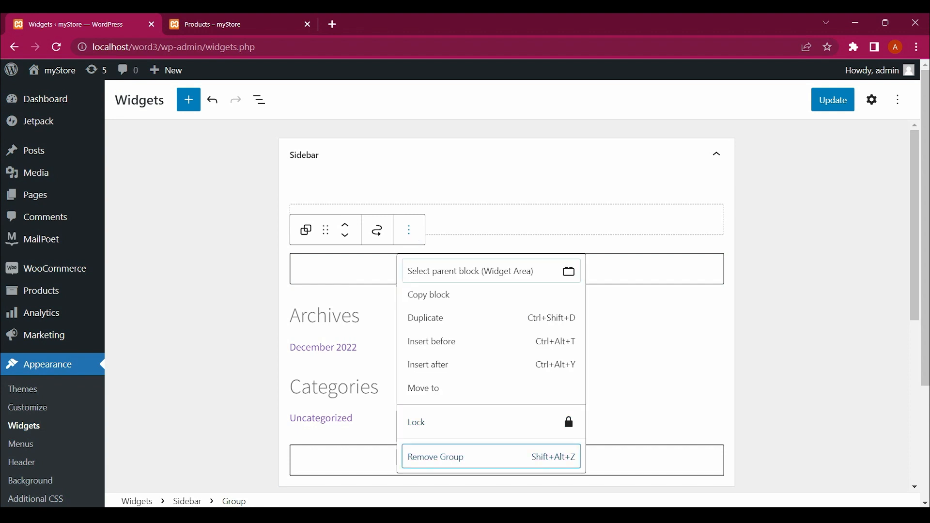
left_click(456, 456)
left_click(409, 181)
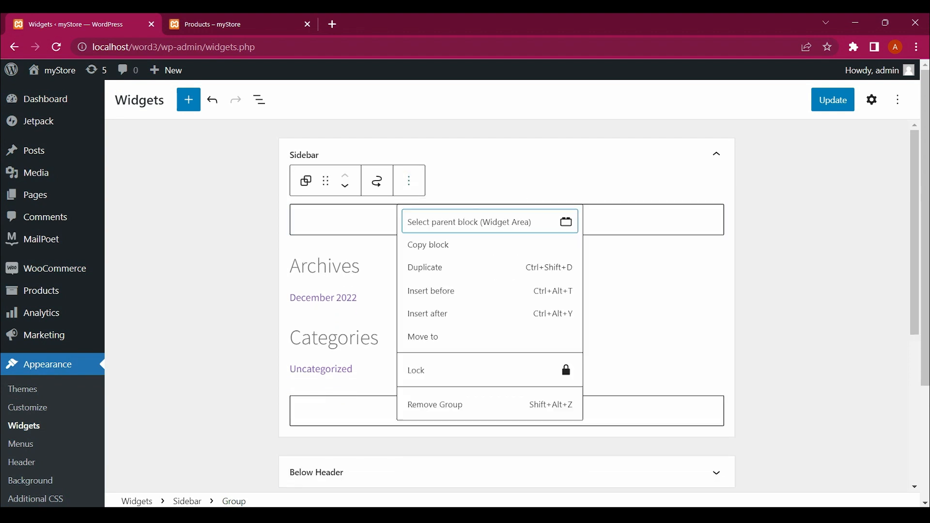
left_click(456, 405)
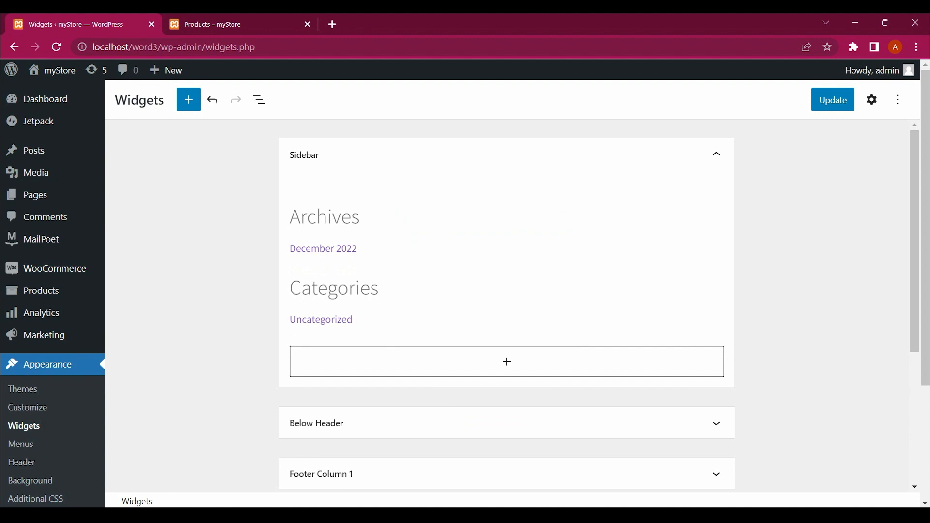
Remove the Archives heading and the Archives block from the Sidebar widget area
left_click(351, 217)
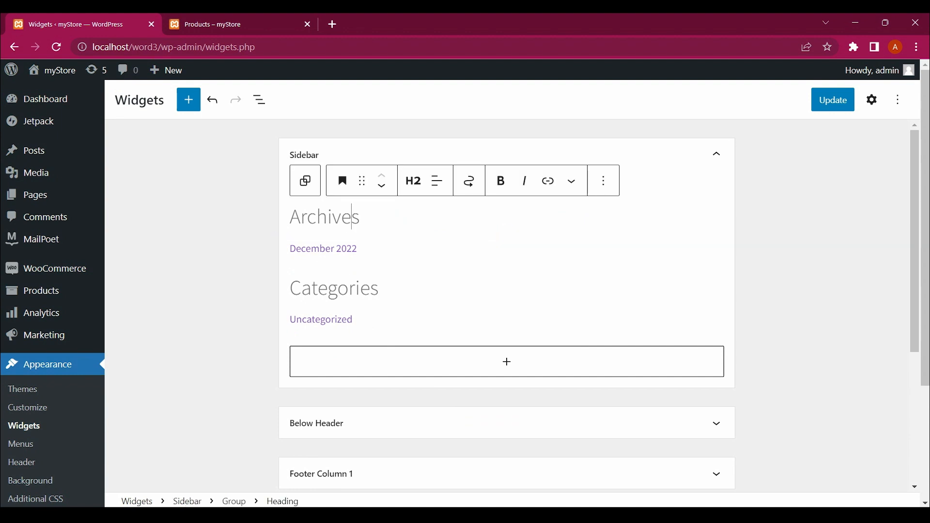
left_click(604, 181)
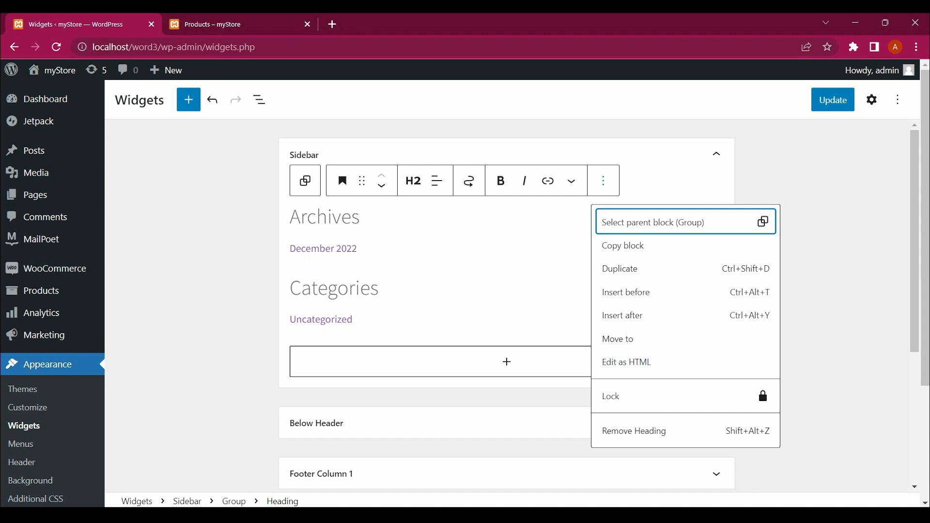
left_click(634, 432)
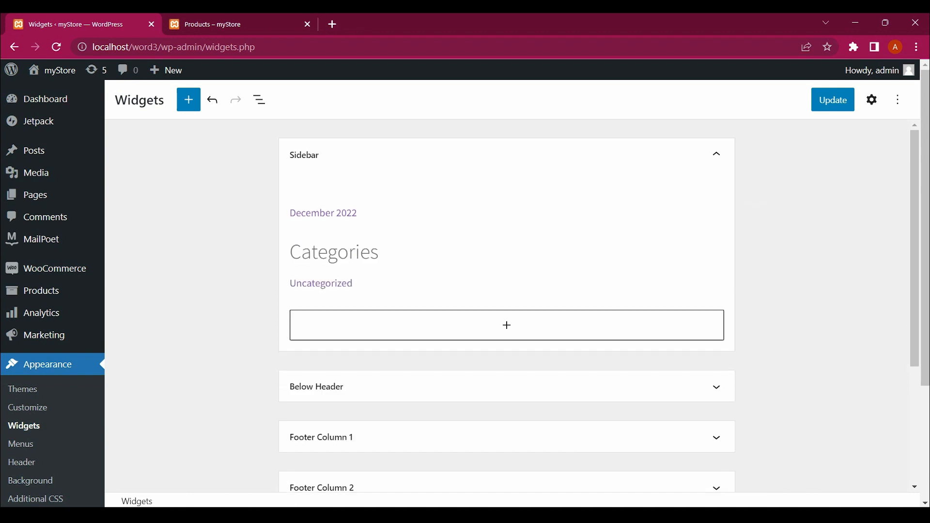
left_click(339, 213)
left_click(477, 182)
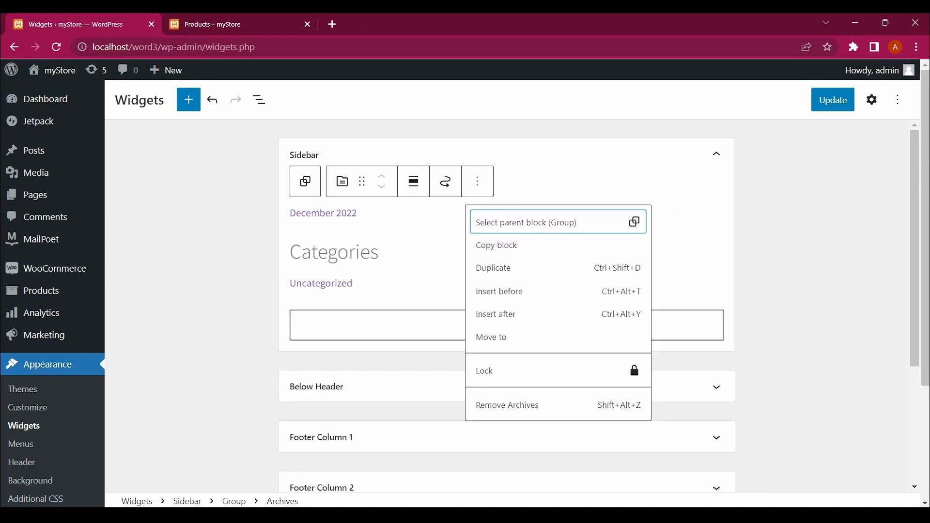
left_click(560, 409)
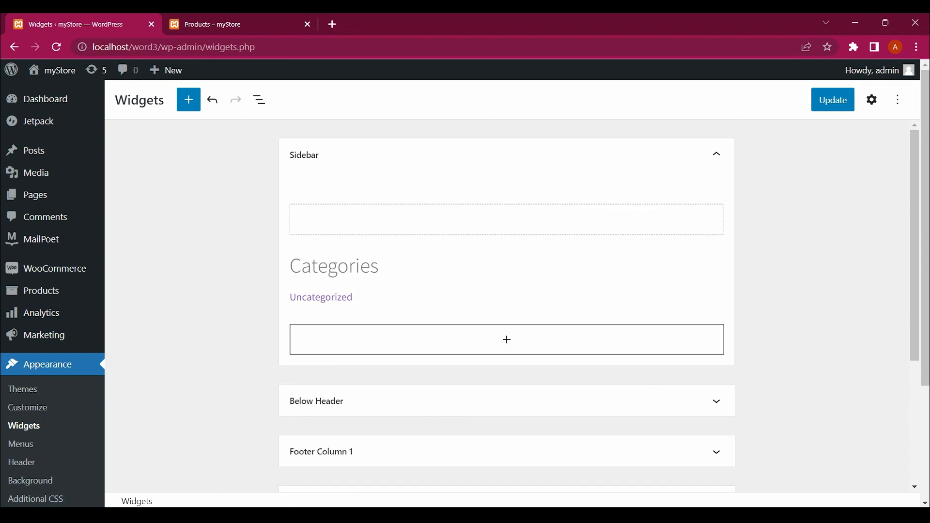
Remove the Categories heading and the Categories List block from the Sidebar widget area, closing the stray Uncategorized page
left_click(378, 267)
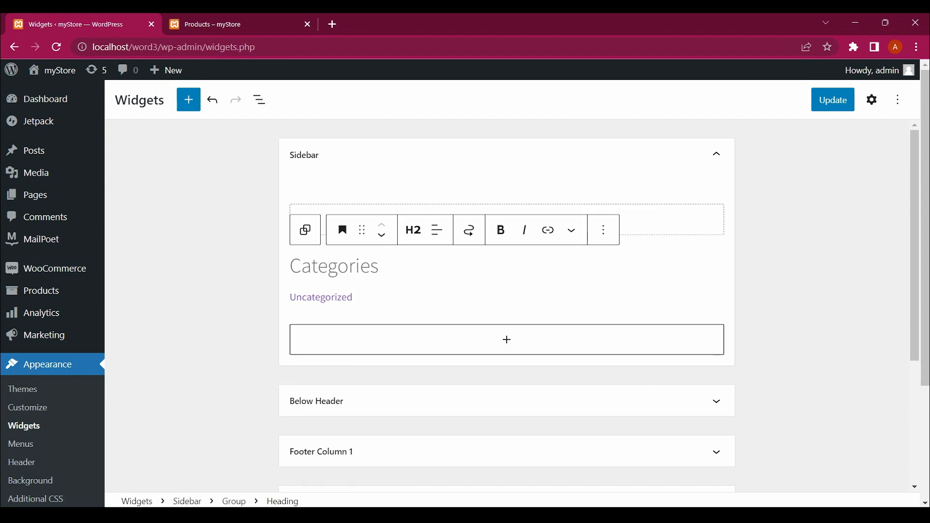
left_click(604, 230)
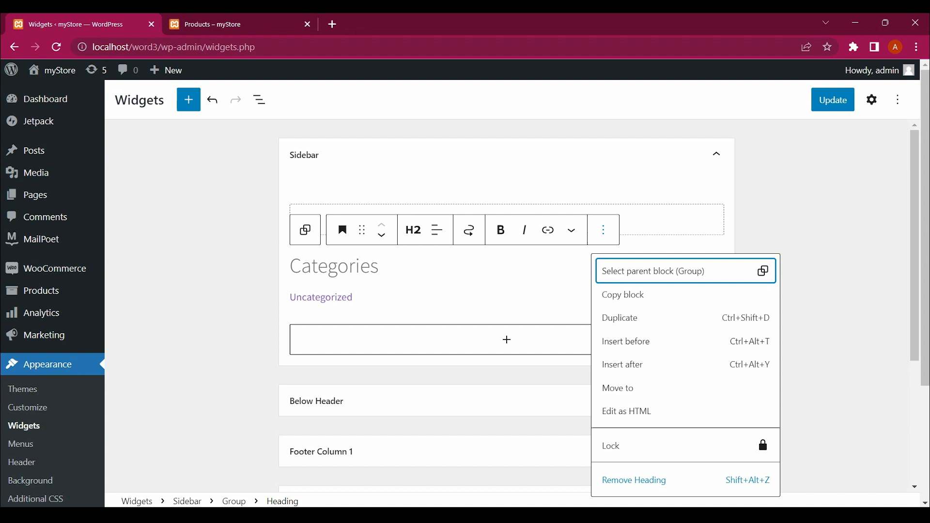
left_click(621, 480)
left_click(321, 262)
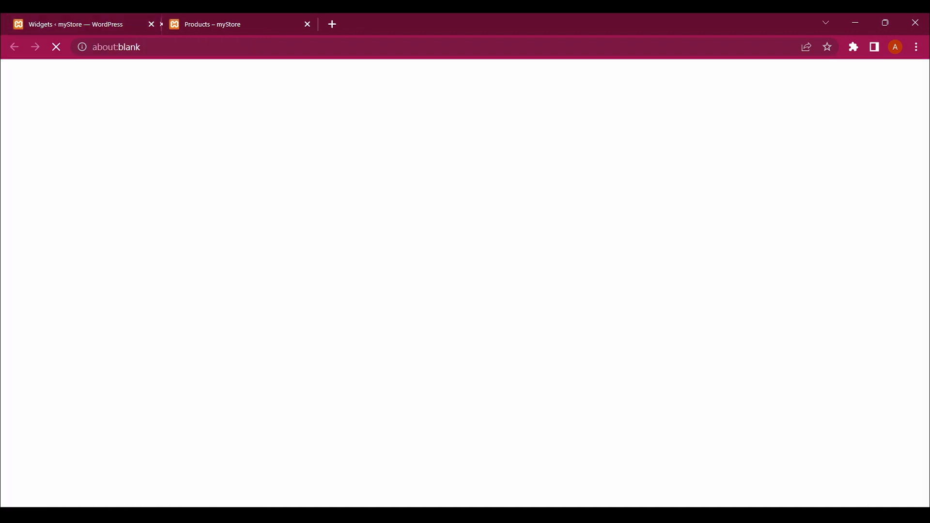
left_click(83, 24)
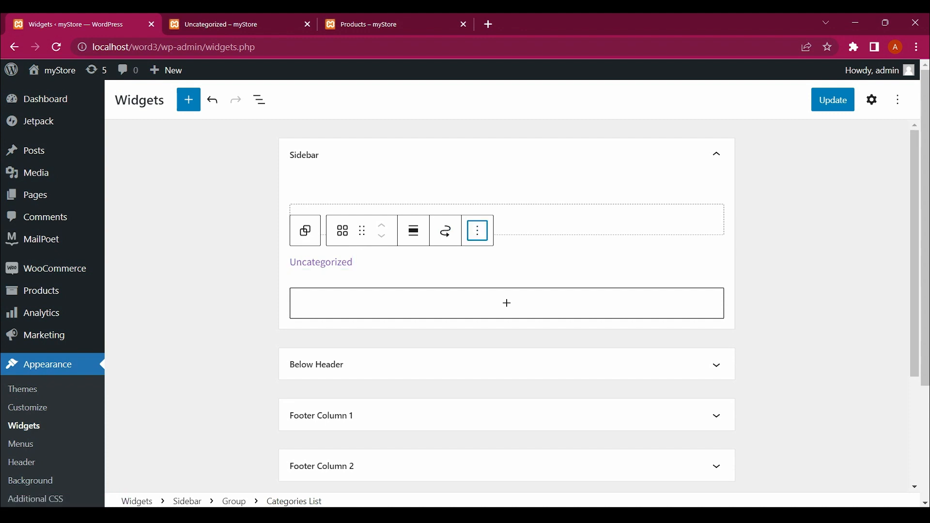
left_click(479, 230)
left_click(514, 455)
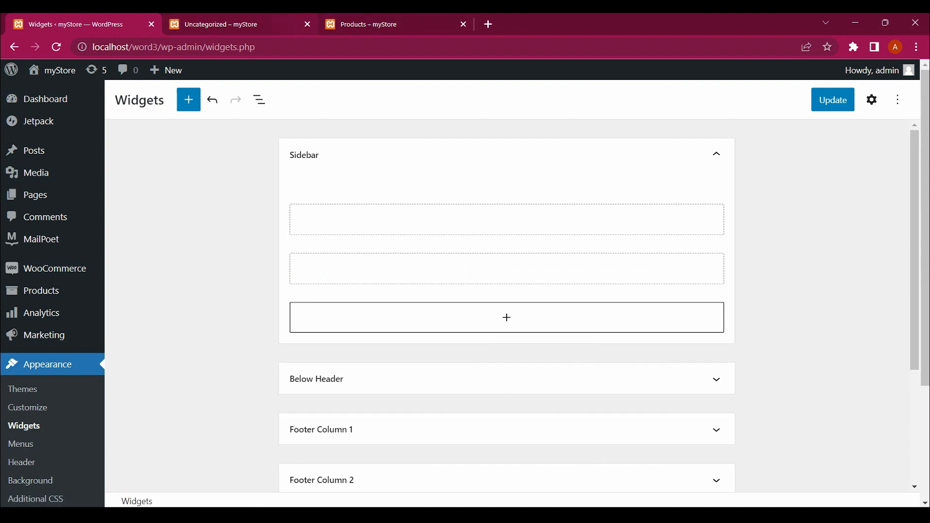
left_click(308, 24)
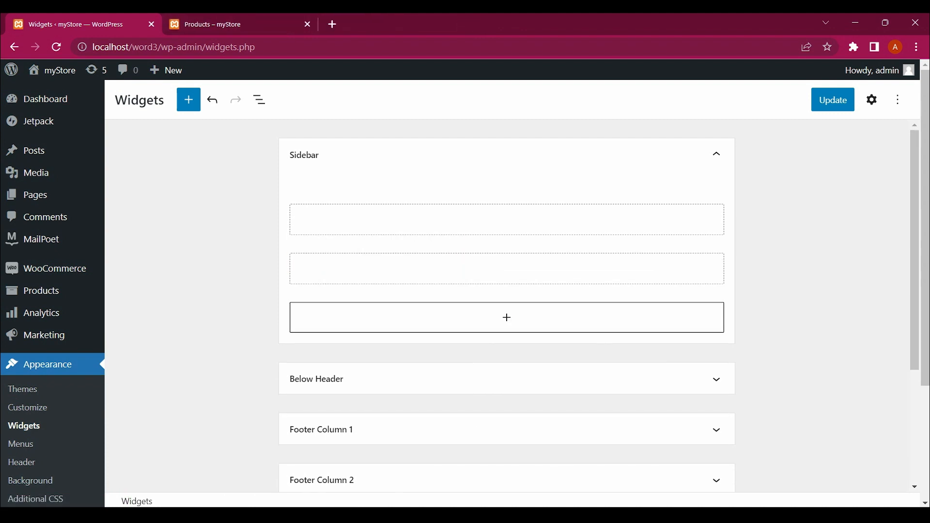
Remove the last two empty Group blocks from the Sidebar widget area and save the widget changes
left_click(465, 269)
left_click(409, 231)
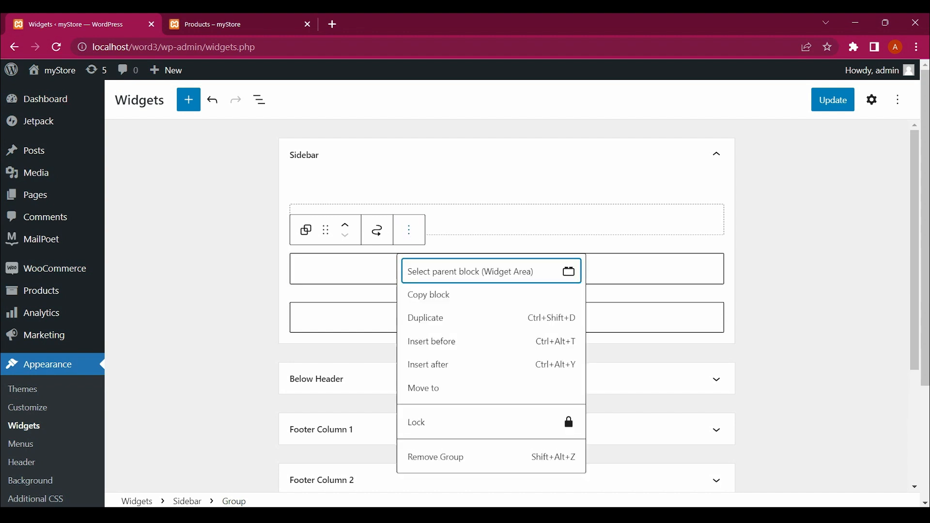
left_click(436, 458)
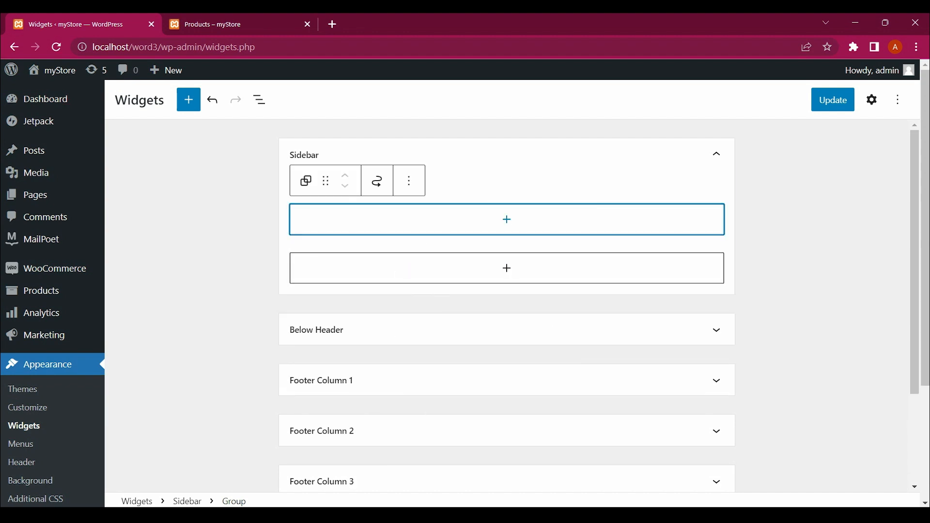
left_click(409, 180)
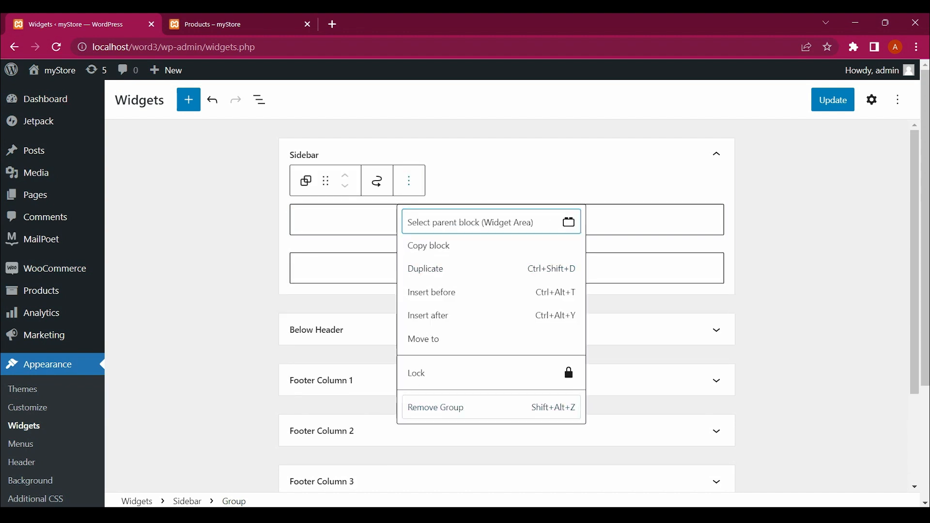
left_click(436, 408)
left_click(833, 99)
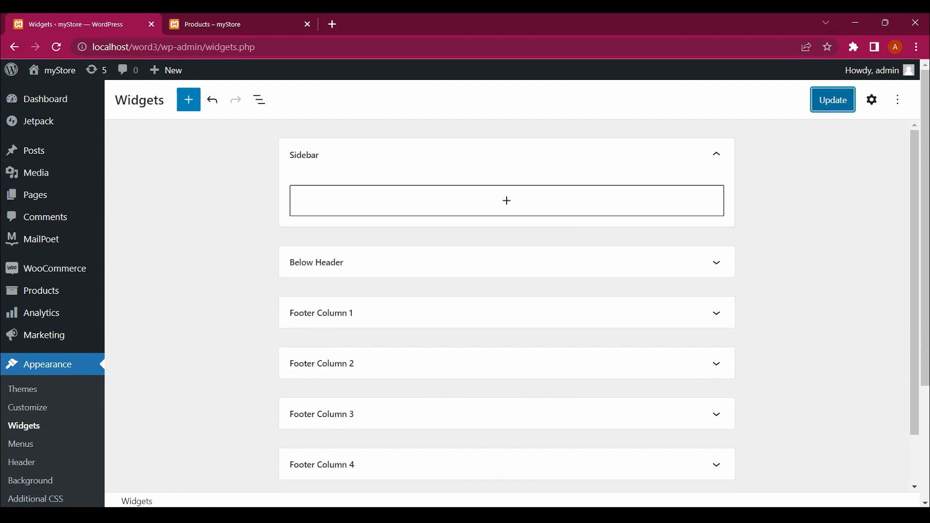
Reload the Shop page, then return to the Widgets editor and review its widget areas
left_click(228, 24)
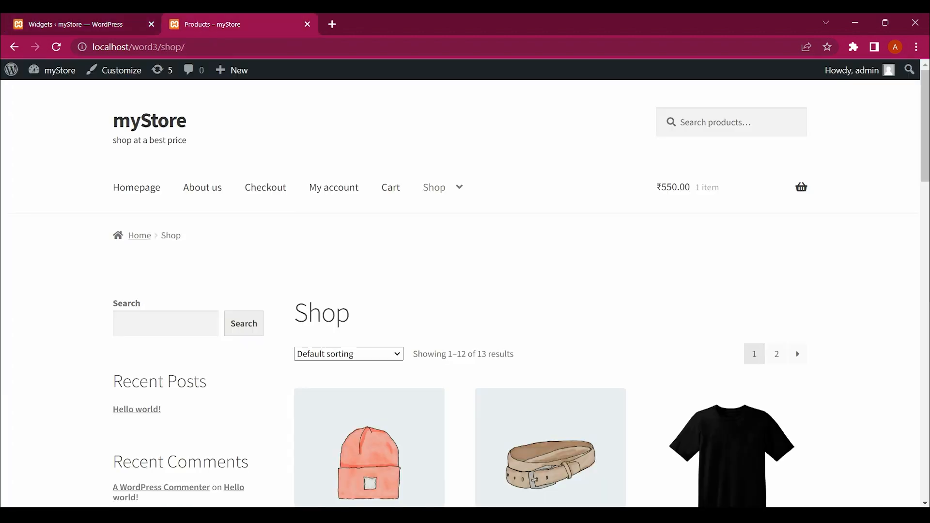
key("F5")
key("ctrl+Tab")
scroll(506, 300, "down", 2)
scroll(507, 300, "down", 2)
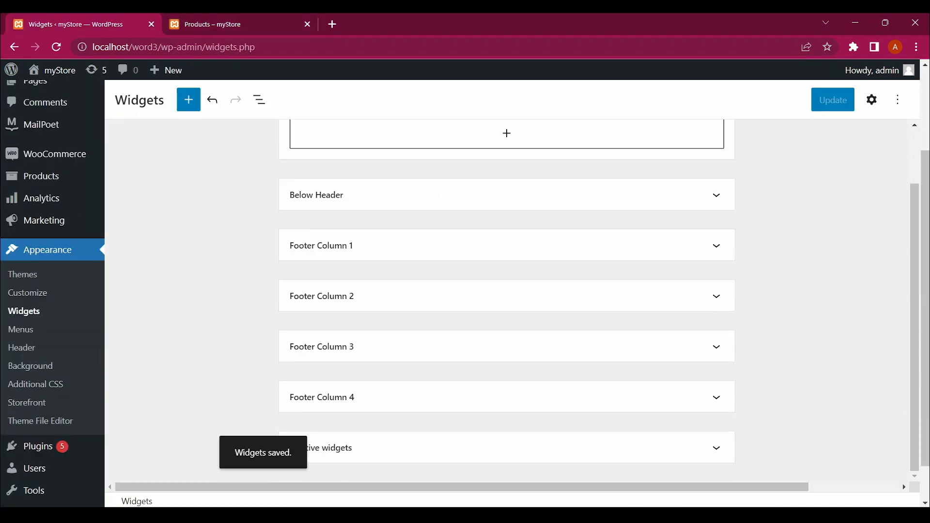
scroll(506, 300, "up", 2)
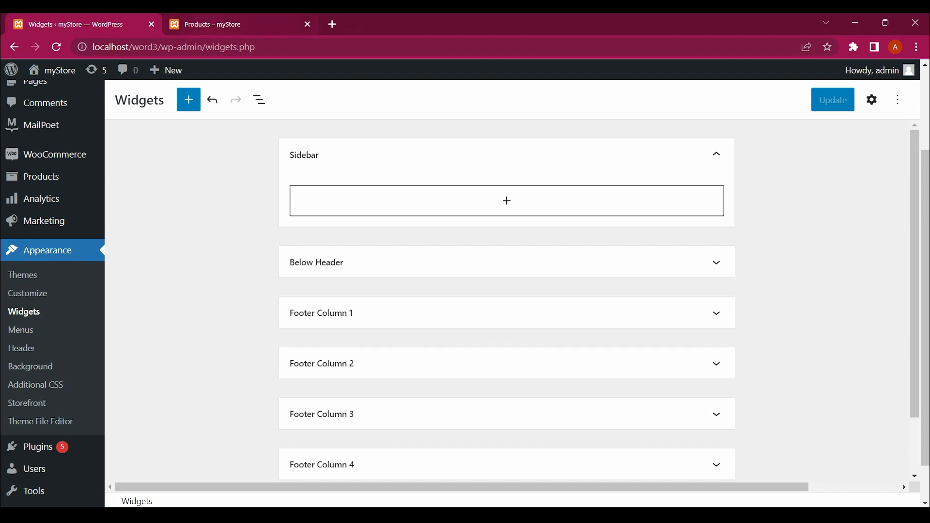
Switch back to the Shop page, reload it and examine the layout of the product listing
left_click(237, 25)
key("F5")
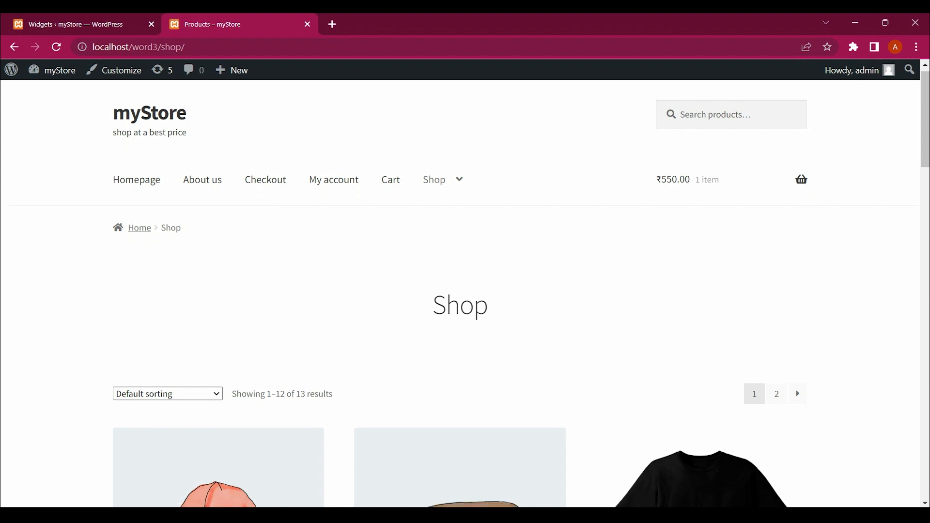
scroll(460, 291, "down", 15)
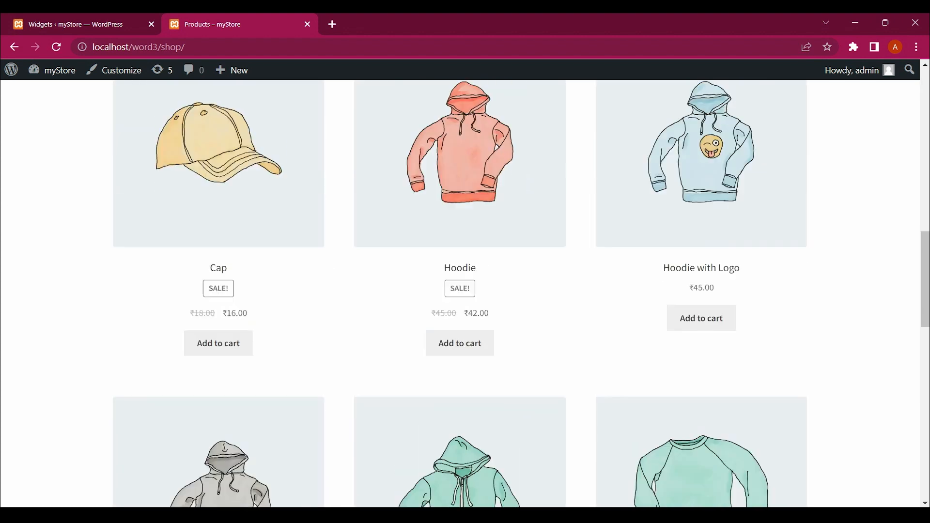
Switch to the Widgets editor and add a Filter by Price block to the Sidebar widget area by searching for "filter"
scroll(460, 291, "up", 15)
left_click(92, 24)
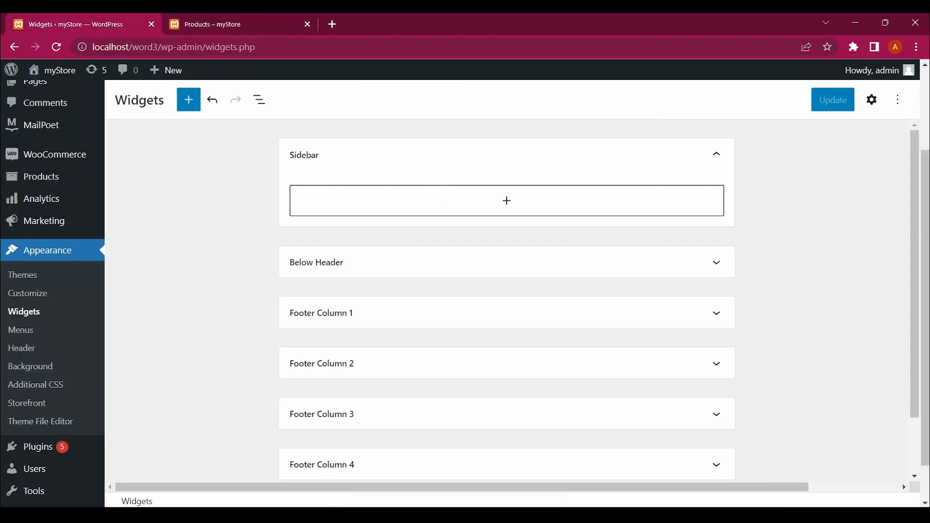
left_click(507, 200)
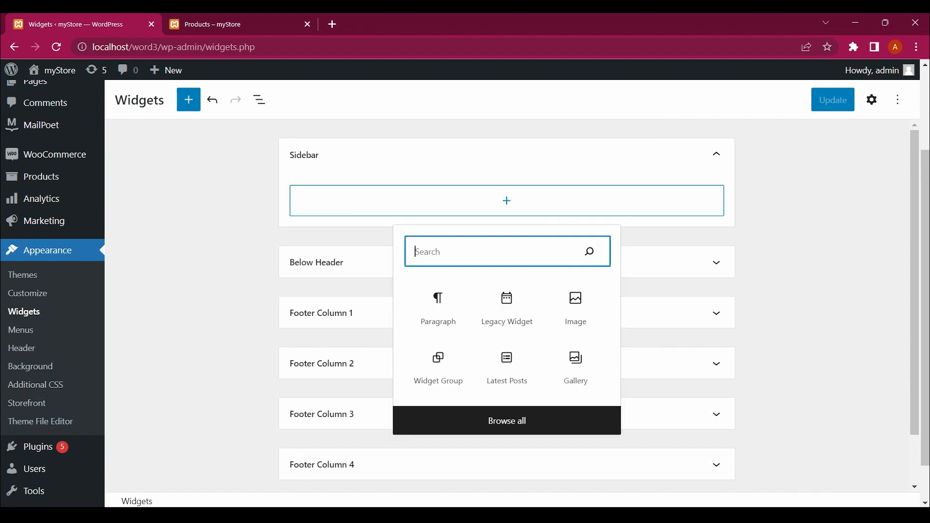
type("filter")
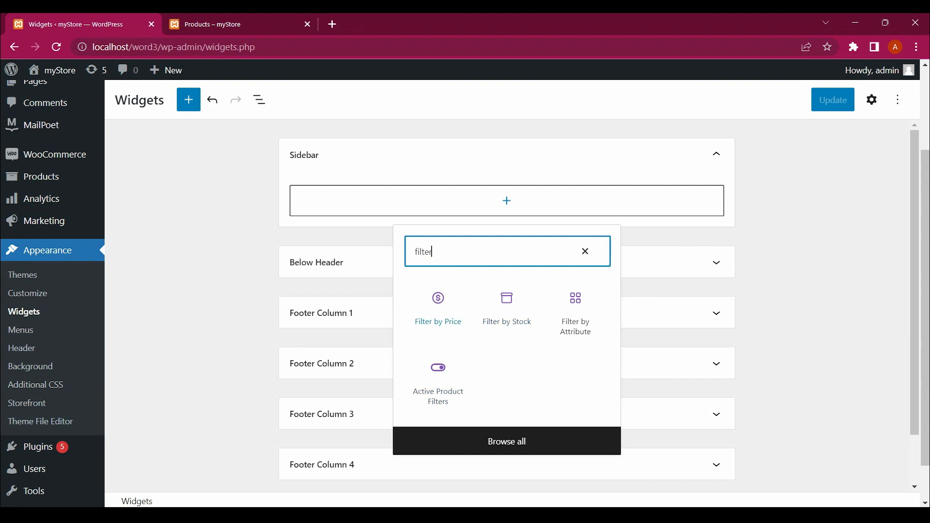
key("Tab")
key("Return")
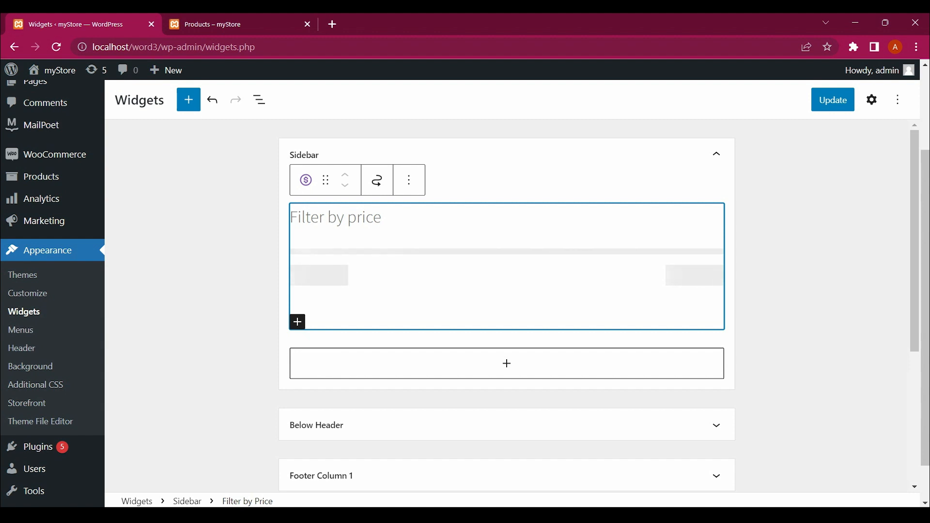
Add a Products by Category block below the price filter in the Sidebar, leaving all its categories unselected
left_click(507, 363)
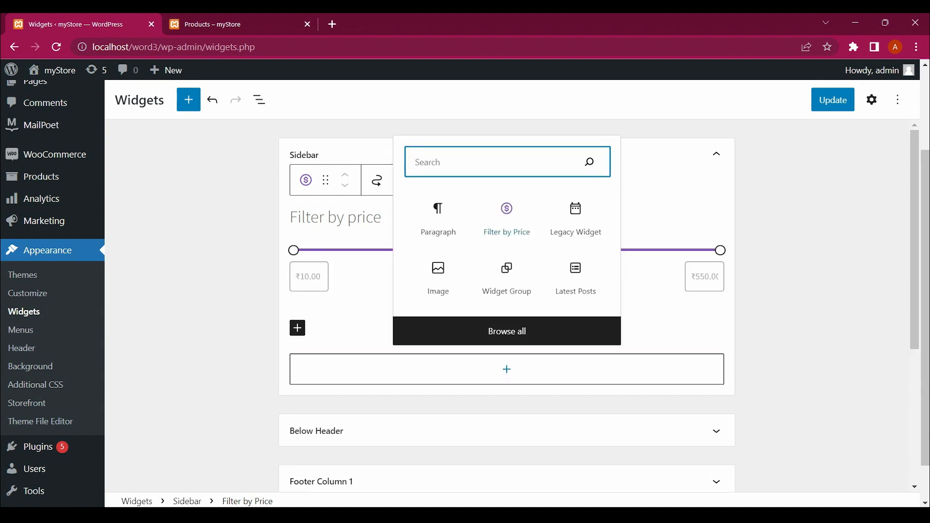
type("cat")
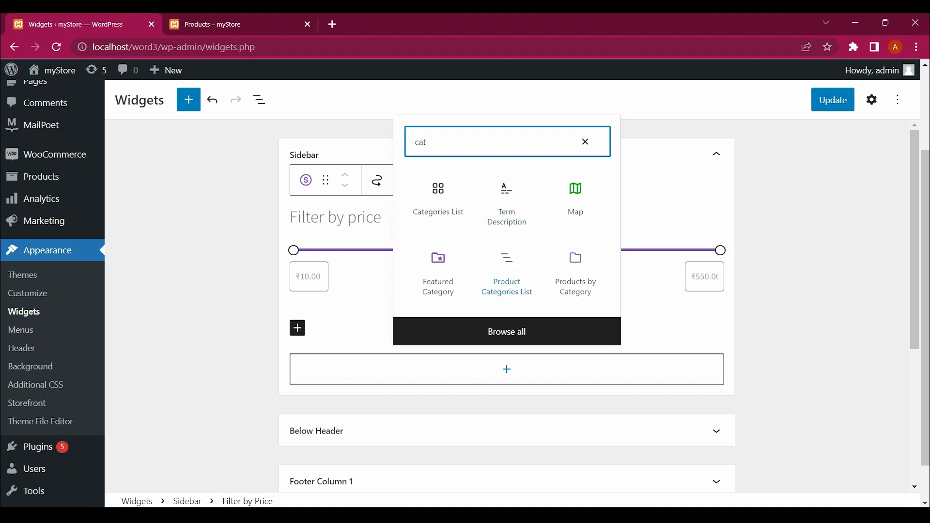
scroll(576, 276, "down", 1)
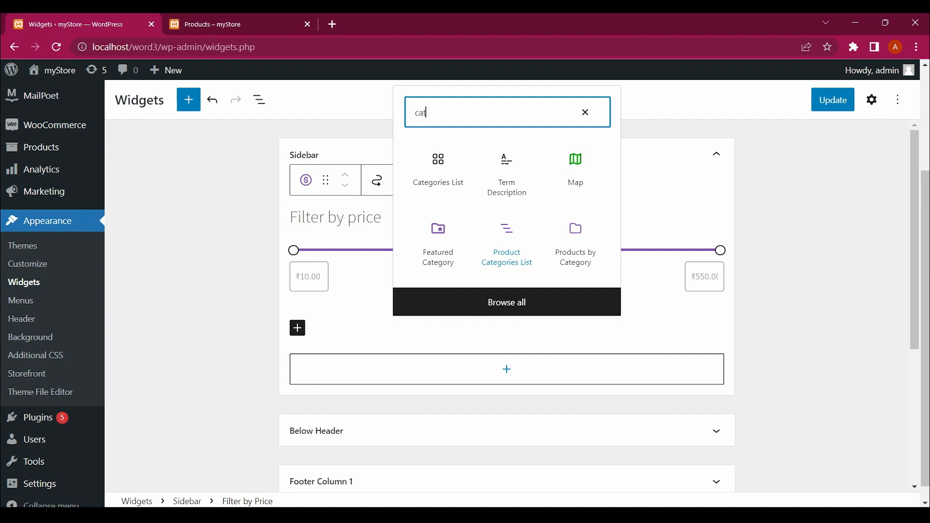
left_click(576, 244)
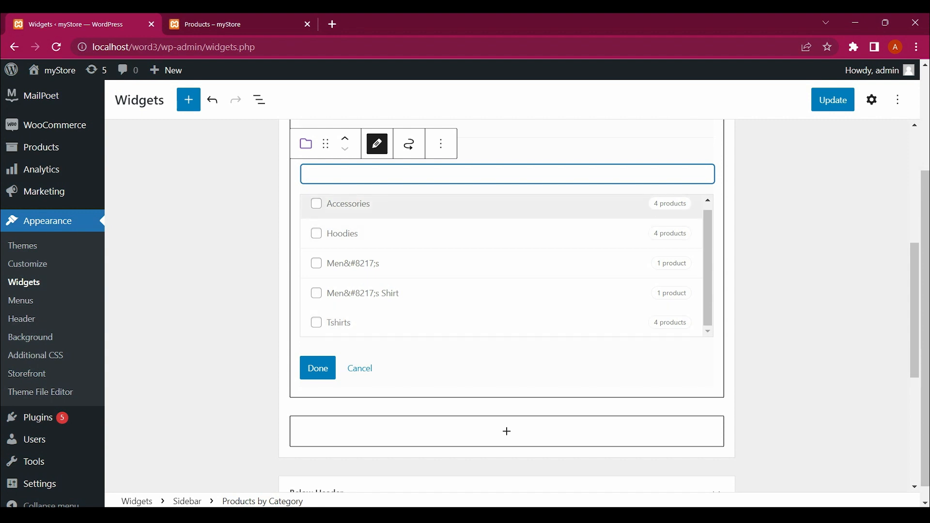
key("Escape")
Add a Product Categories List block below the Products by Category block in the Sidebar widget area
left_click(507, 431)
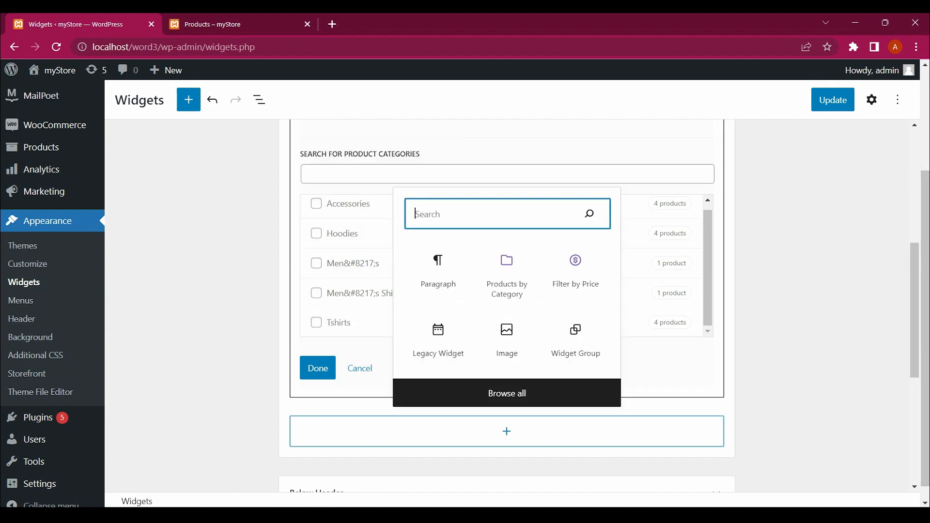
type("cate")
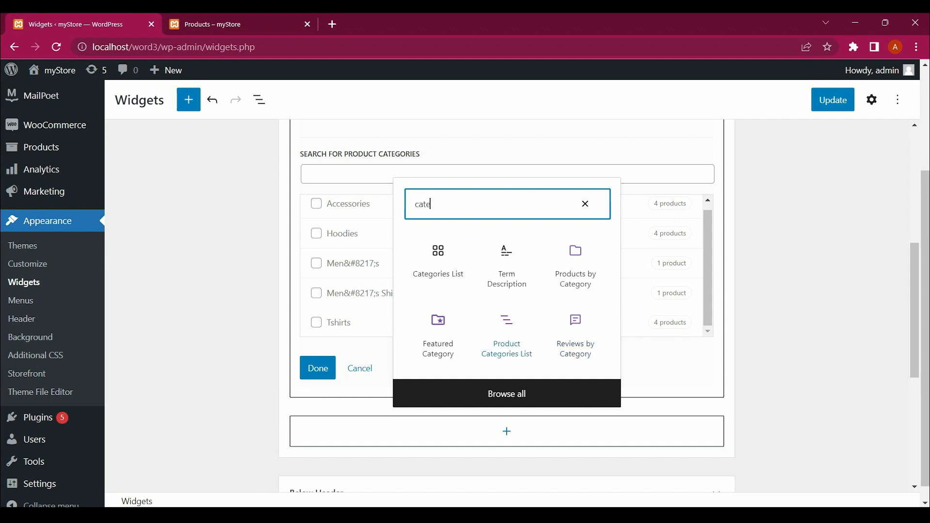
left_click(507, 334)
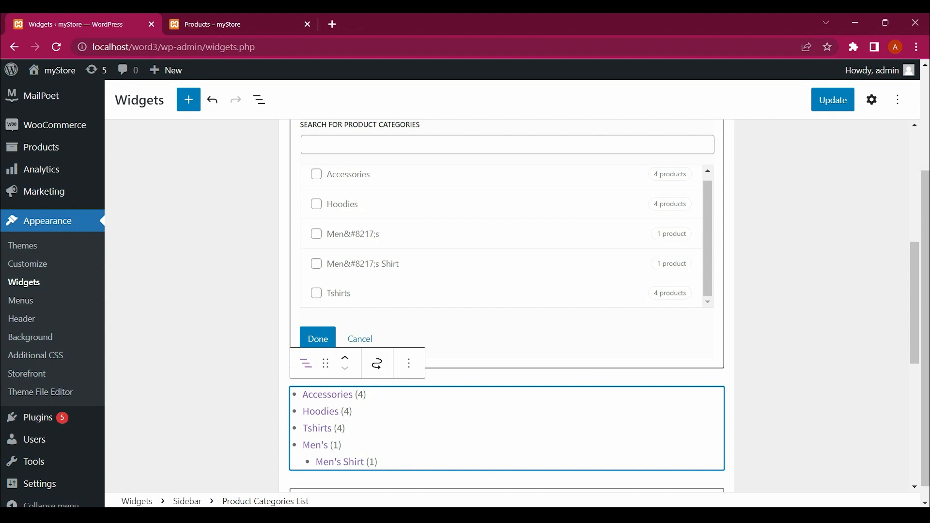
Move only the Filter by price heading below the Product Categories List in the Sidebar and save the widgets
scroll(506, 305, "up", 7)
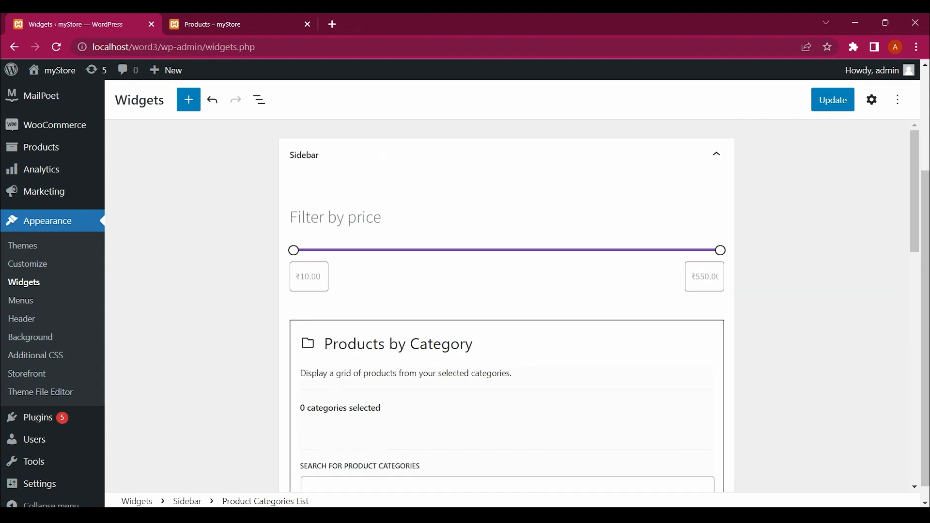
left_click(328, 218)
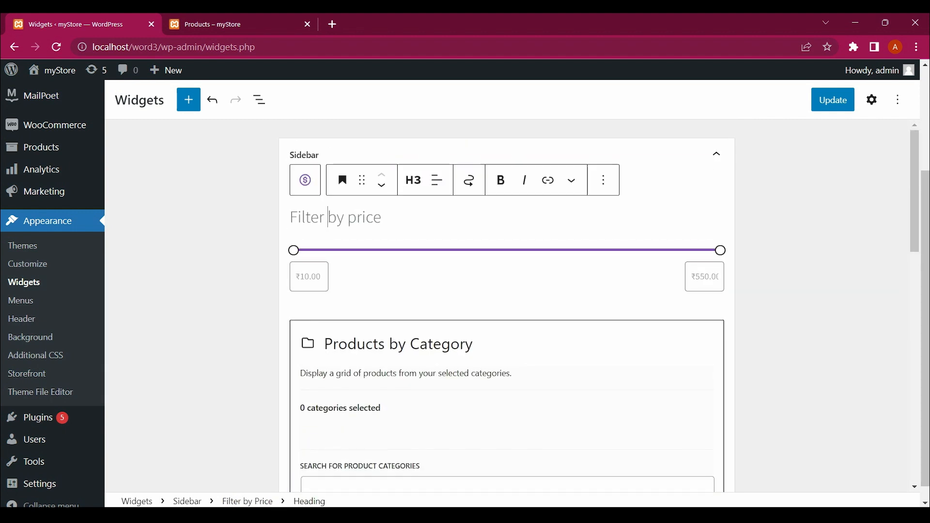
left_click_drag(362, 181, 406, 191)
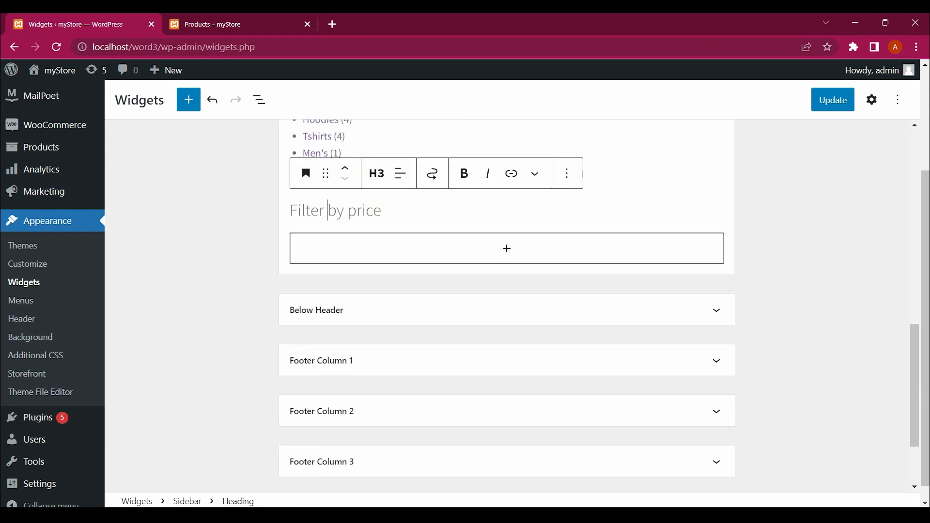
key("Escape")
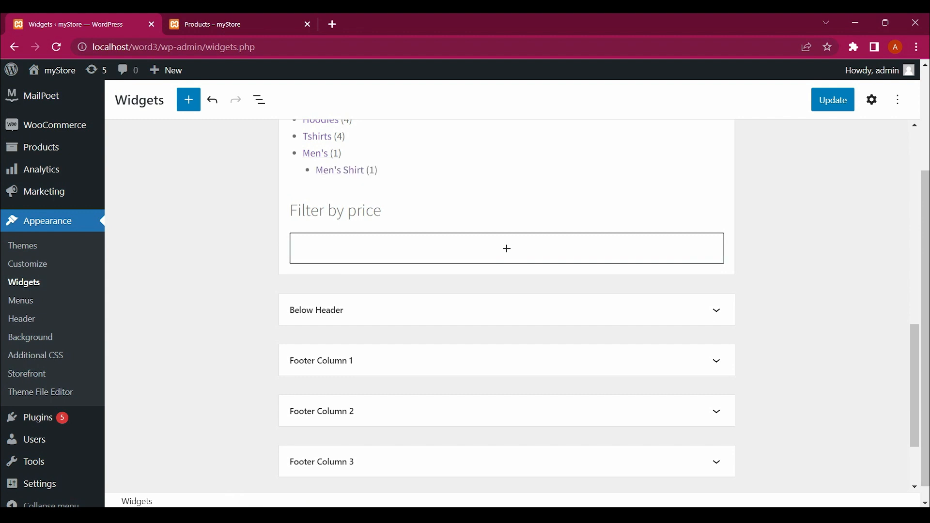
left_click(834, 100)
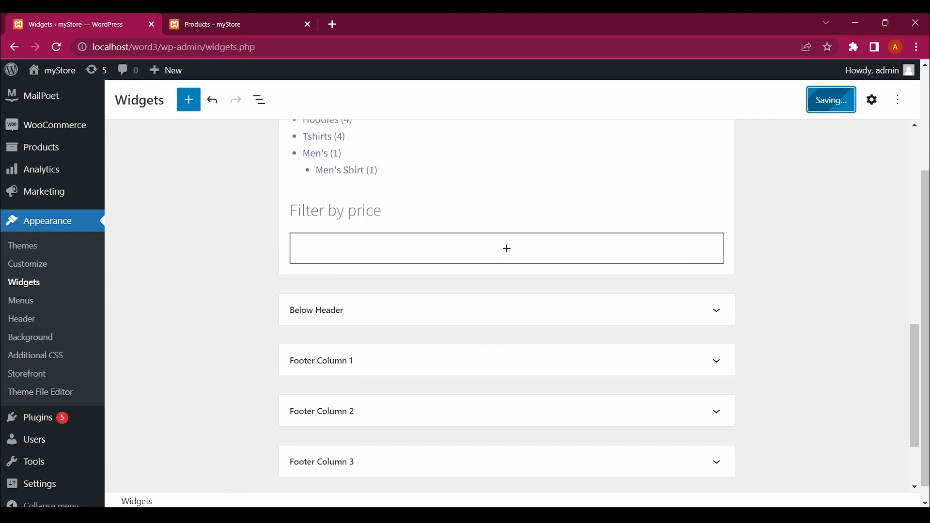
Reload the Shop page, then review the block order of the Sidebar area in the Widgets editor
left_click(213, 24)
key("F5")
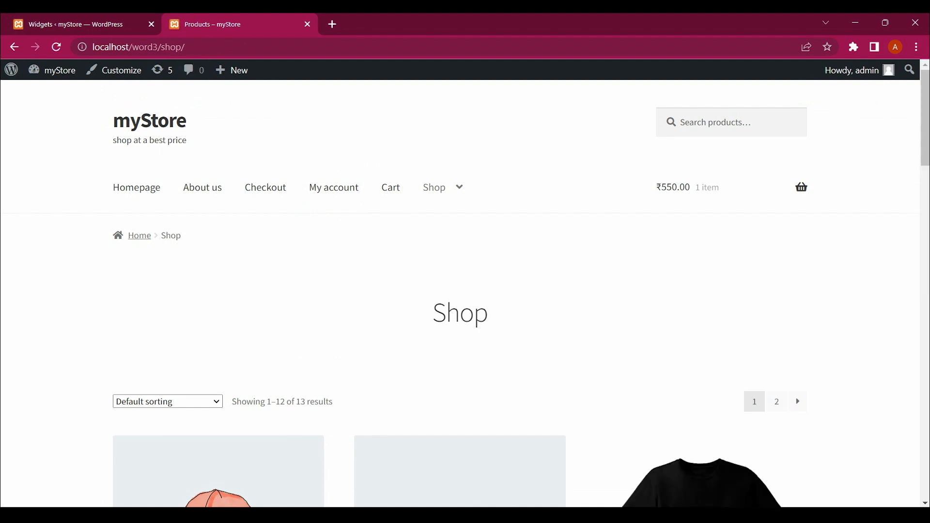
key("ctrl+Tab")
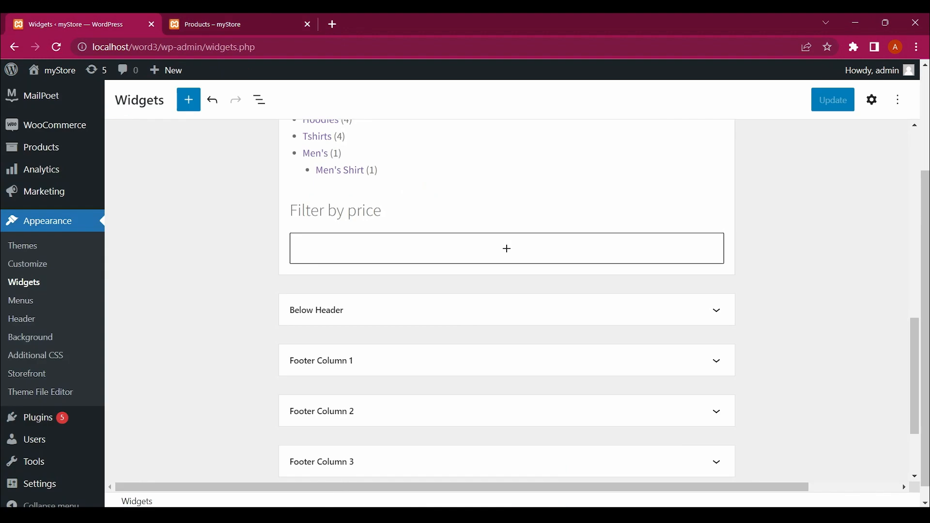
scroll(507, 301, "up", 12)
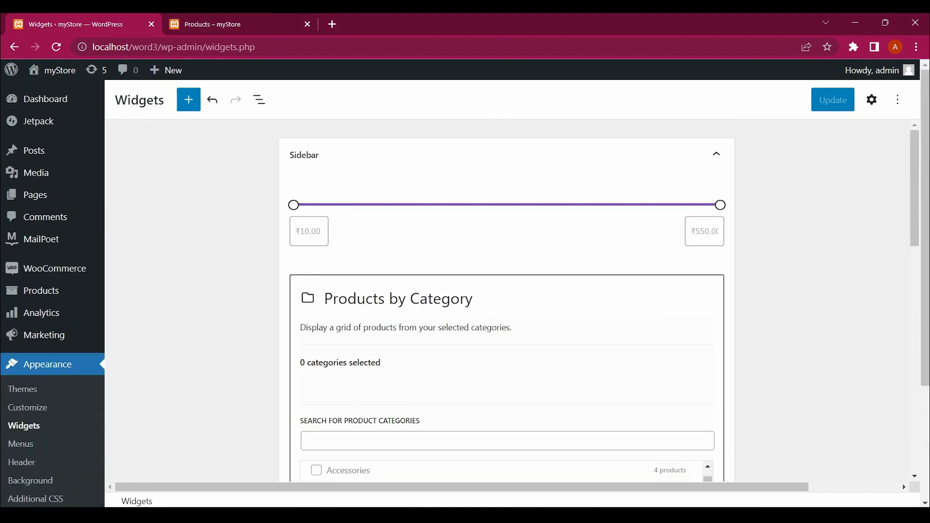
Reload the Shop page again and examine how the sidebar's price filter, product grid and category list are laid out
key("ctrl+Tab")
key("F5")
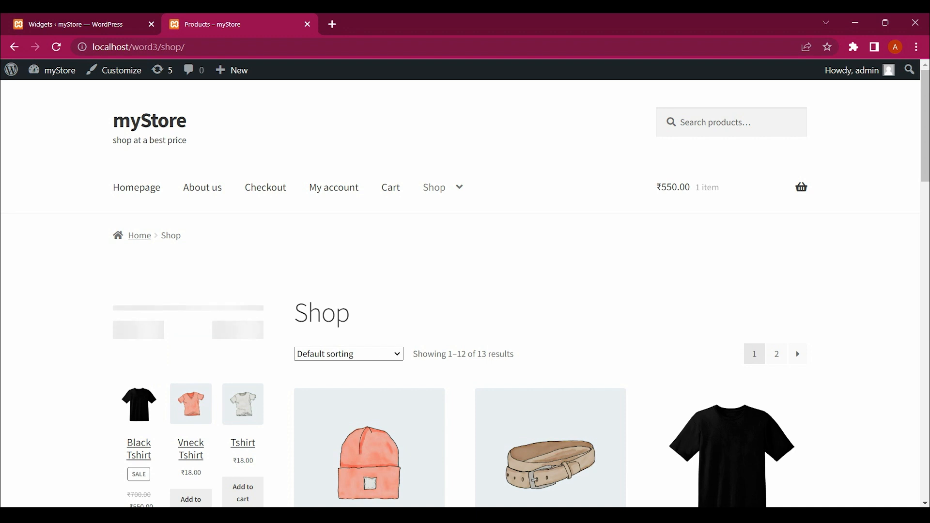
scroll(521, 294, "down", 3)
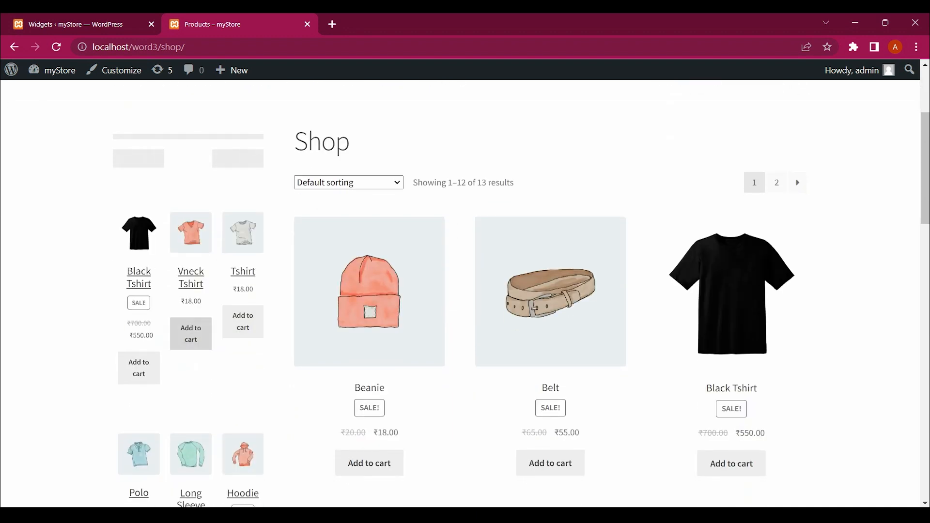
scroll(521, 293, "down", 1)
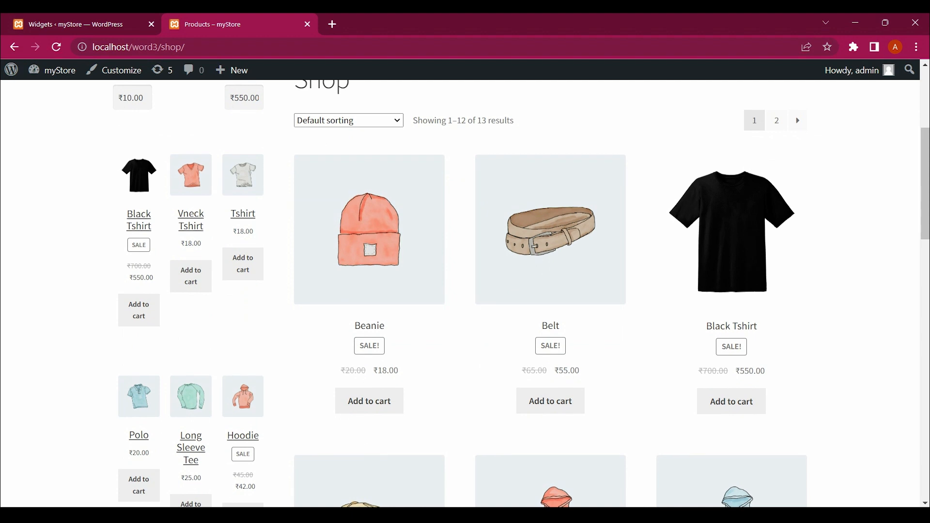
scroll(521, 294, "down", 11)
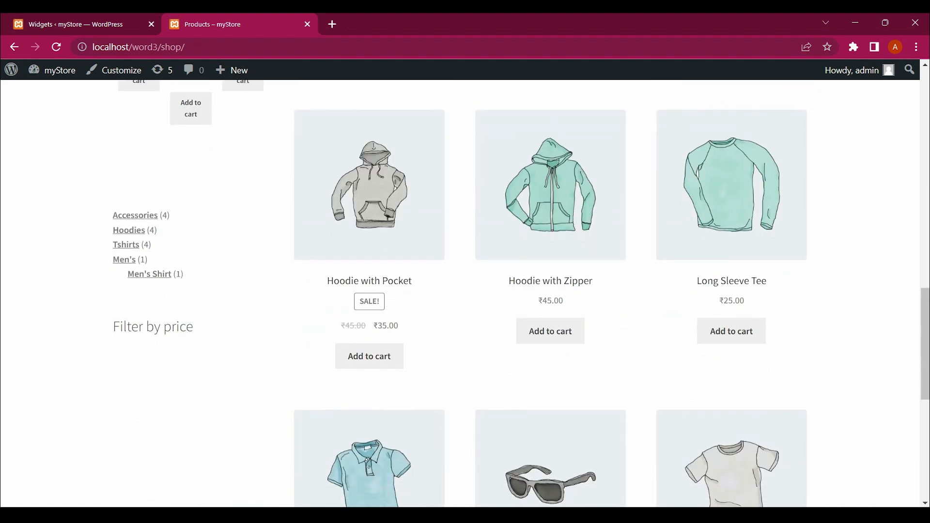
scroll(521, 293, "up", 4)
scroll(521, 293, "down", 2)
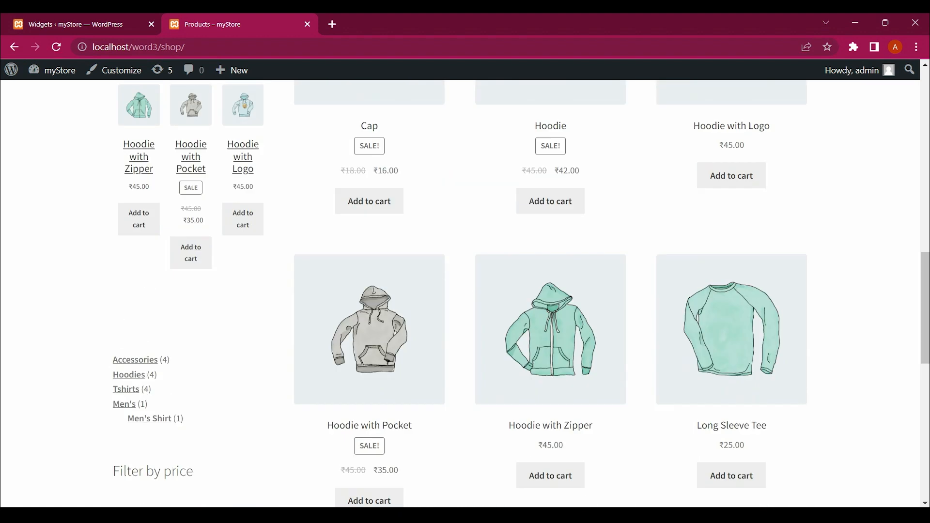
scroll(521, 294, "down", 3)
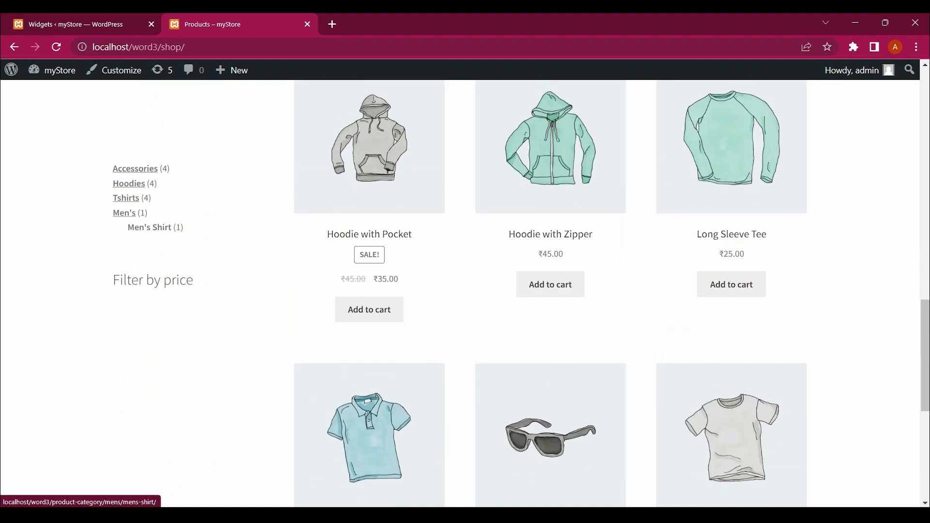
scroll(150, 228, "down", 3)
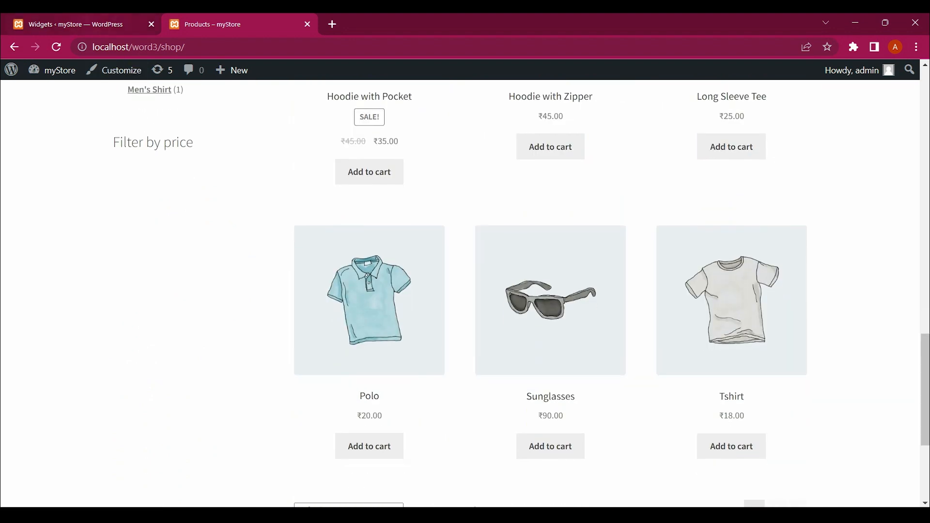
Return to the Widgets editor and undo the relocation of the Filter by price heading
key("ctrl+Tab")
scroll(52, 291, "down", 2)
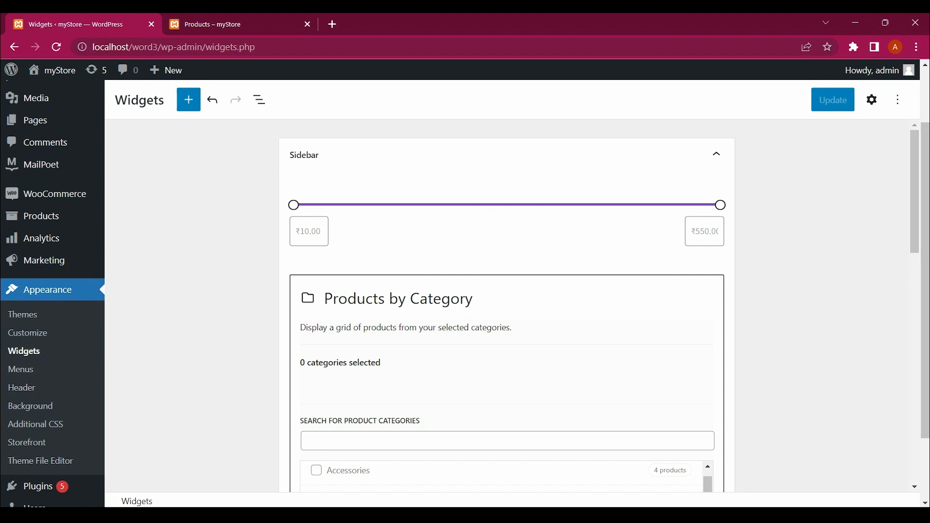
scroll(508, 306, "down", 10)
scroll(507, 305, "up", 1)
scroll(507, 305, "up", 10)
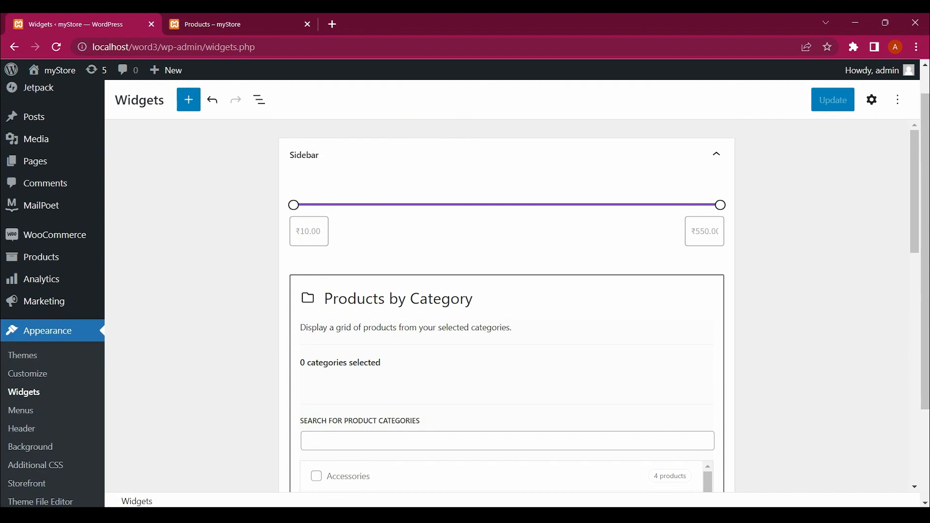
key("ctrl+z")
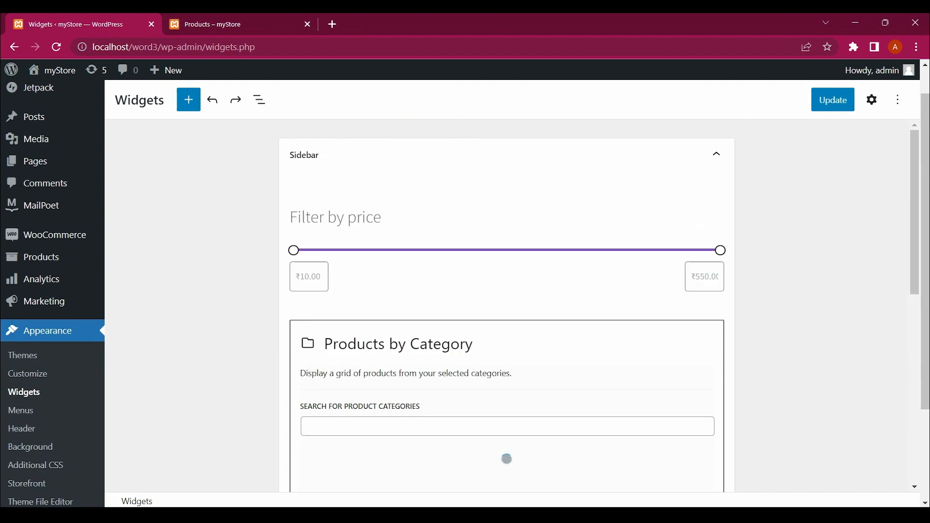
Move the whole Filter by Price block below the Product Categories List in the Sidebar and save the widgets
left_click(311, 217)
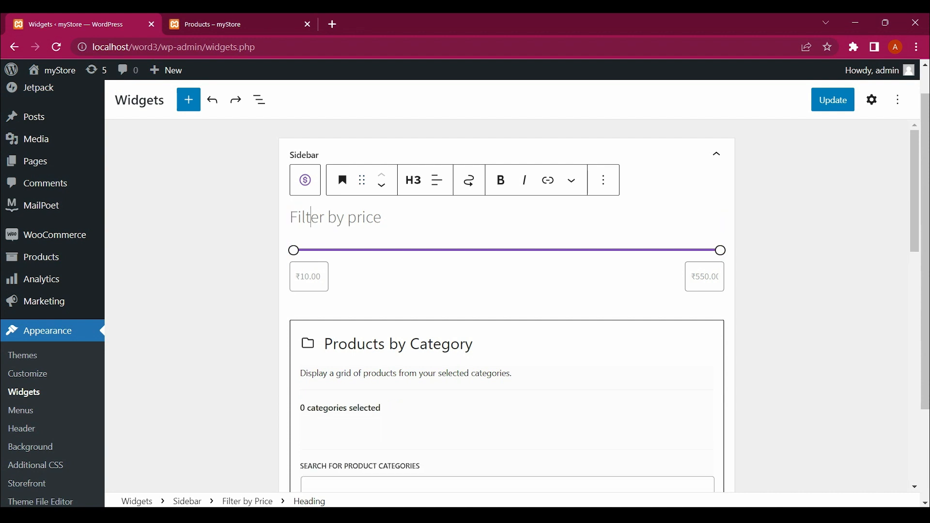
left_click(507, 277)
left_click(306, 226)
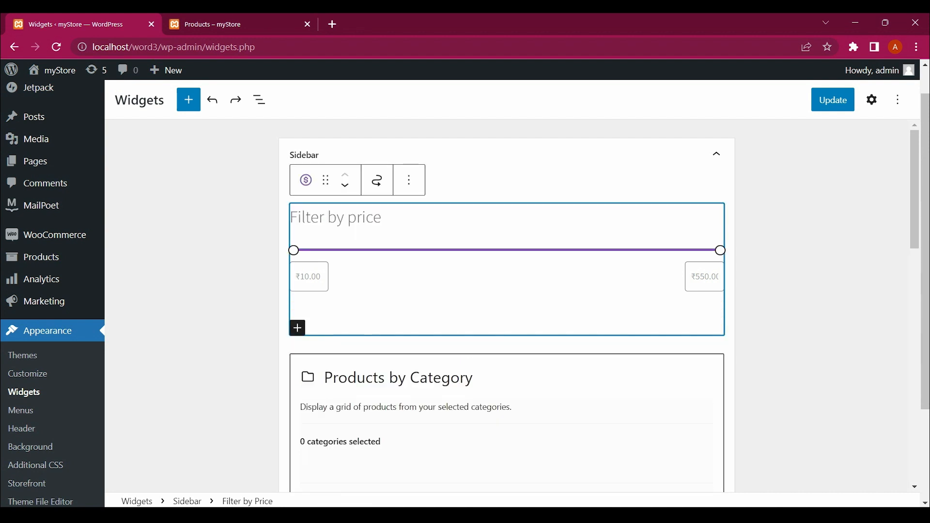
left_click(382, 217)
left_click(506, 277)
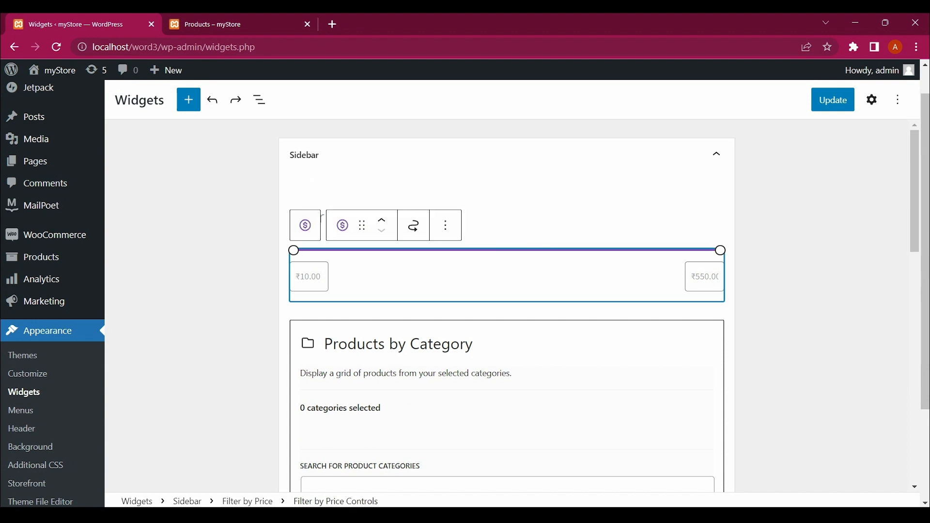
left_click(305, 225)
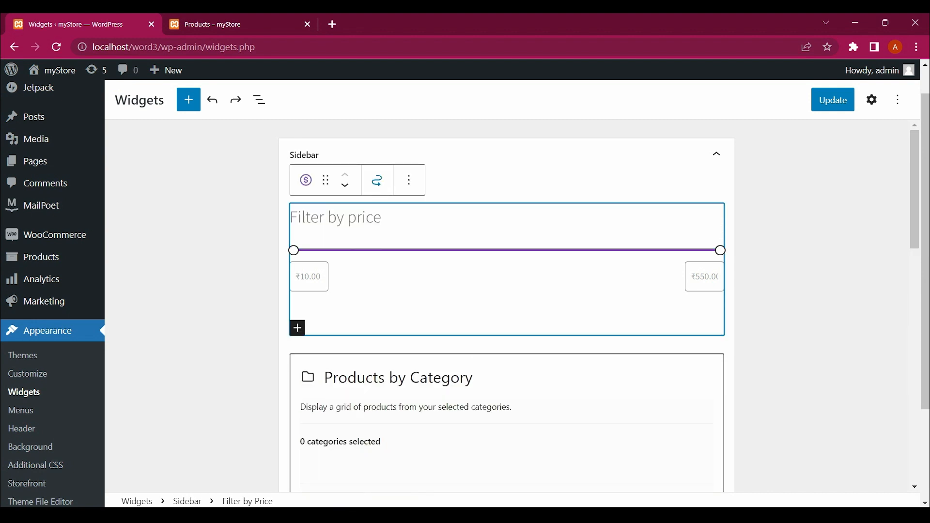
mouse_move(326, 181)
left_mouse_down()
mouse_move(364, 284)
mouse_move(363, 373)
mouse_move(338, 185)
mouse_move(323, 162)
mouse_move(331, 165)
left_mouse_up()
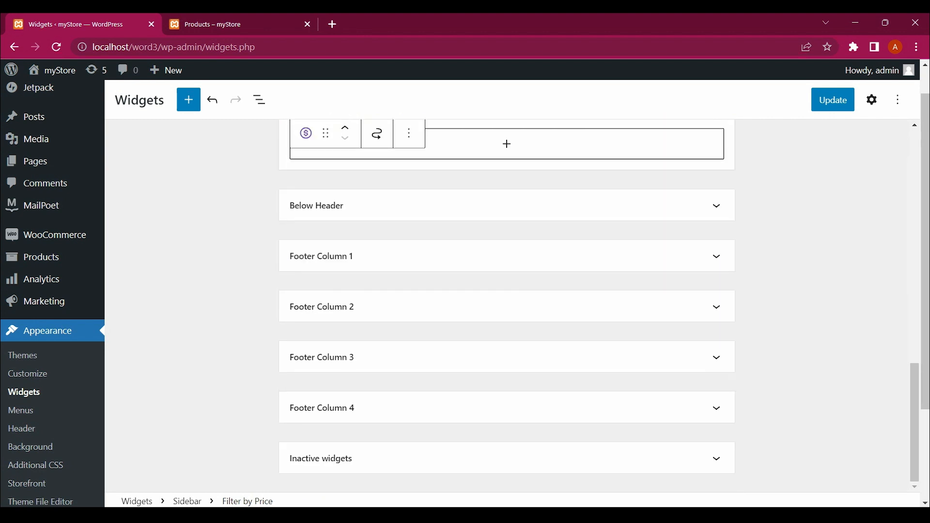
left_click(833, 100)
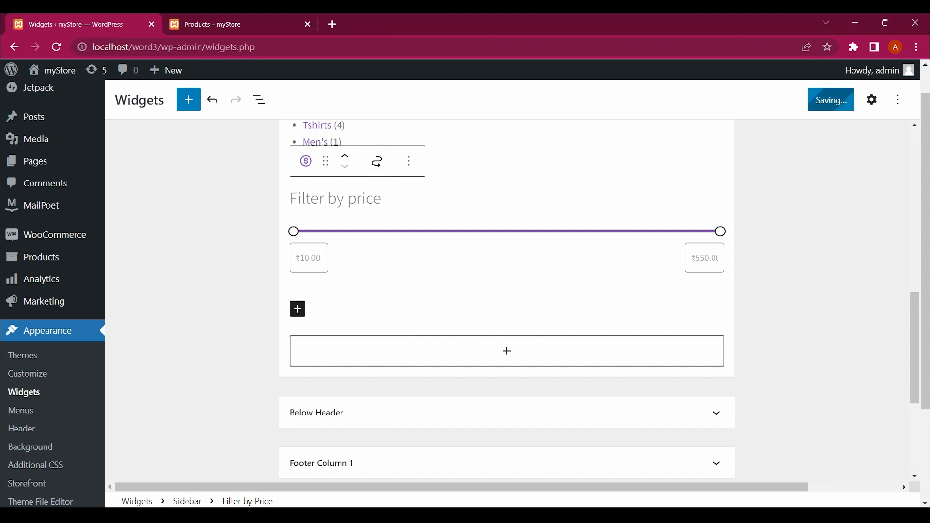
Reload the Shop page and examine the order of the sidebar's product grid, category list and price filter
left_click(237, 24)
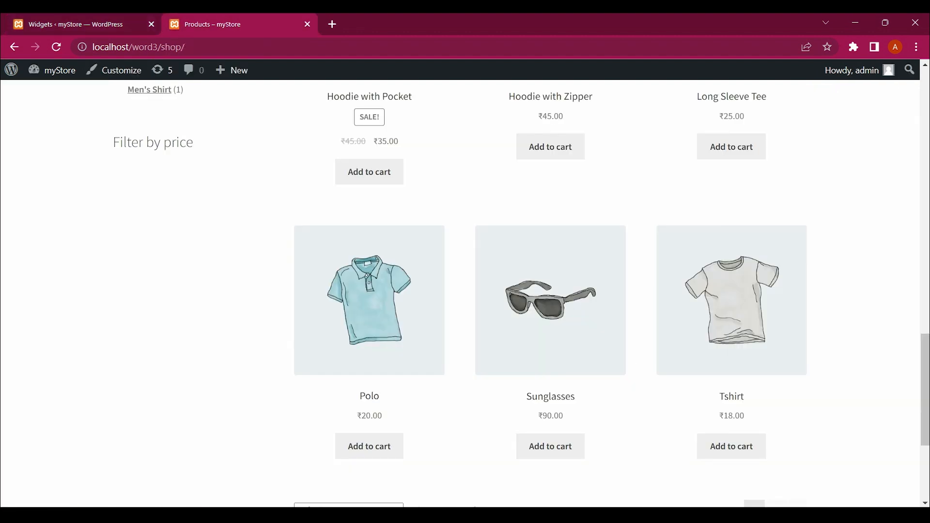
scroll(242, 455, "up", 12)
scroll(243, 456, "up", 4)
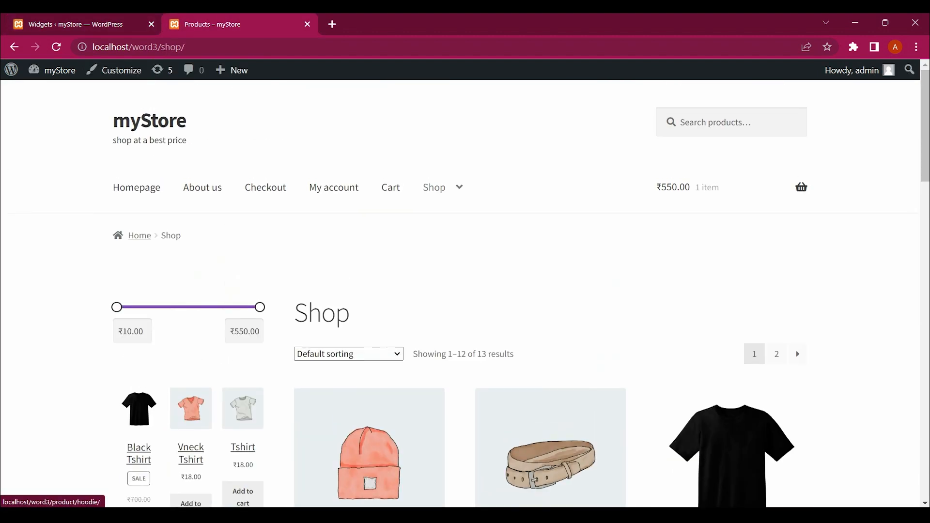
key("F5")
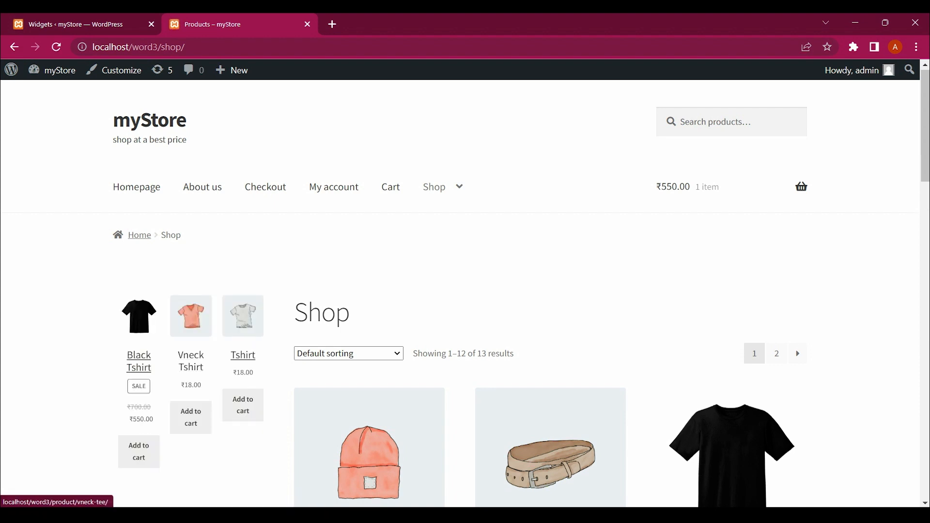
scroll(191, 362, "down", 9)
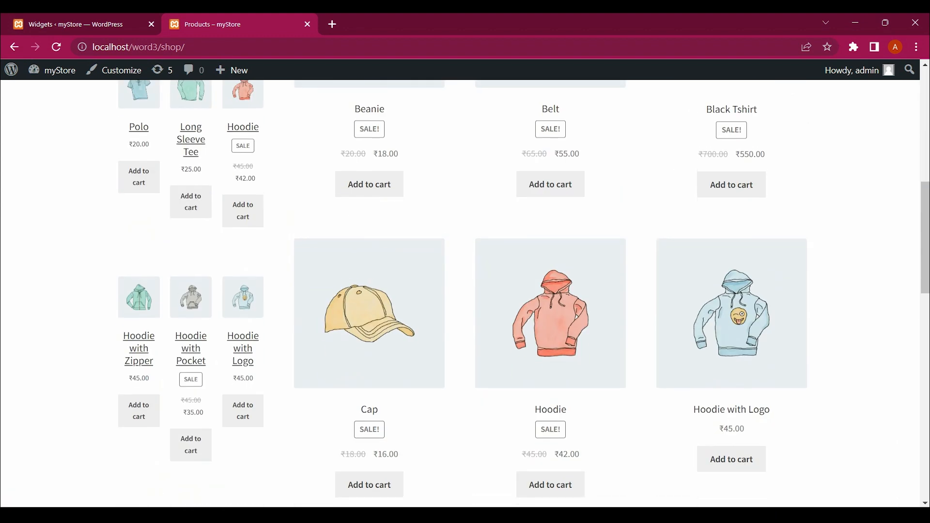
scroll(191, 362, "down", 6)
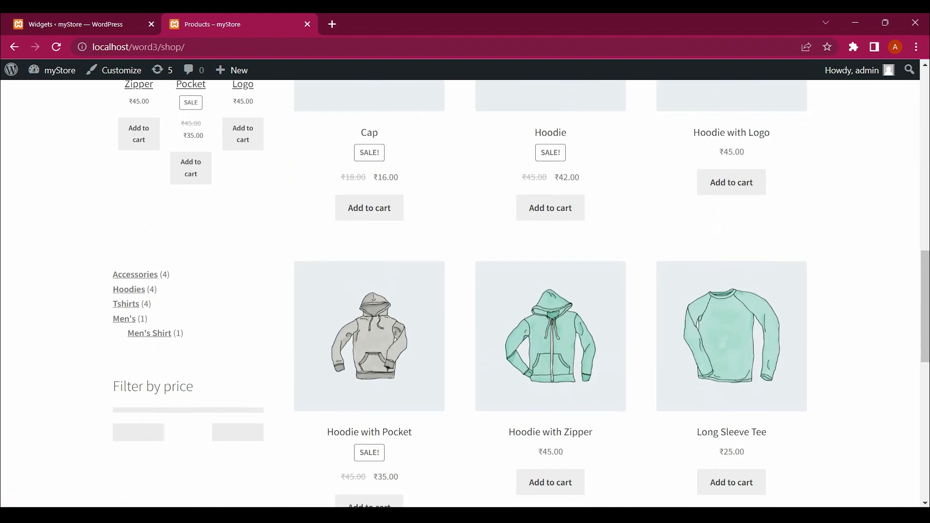
scroll(191, 361, "up", 4)
scroll(521, 294, "up", 4)
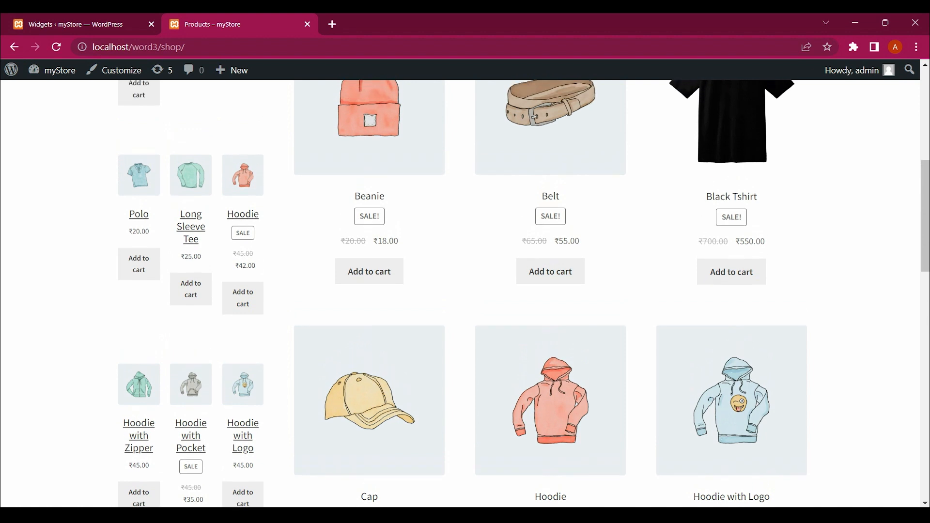
scroll(521, 294, "up", 4)
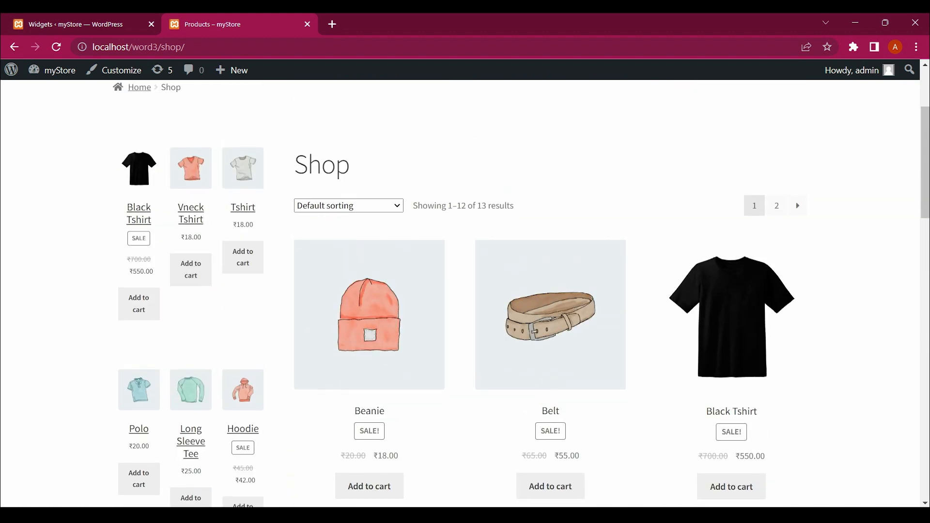
scroll(521, 294, "down", 9)
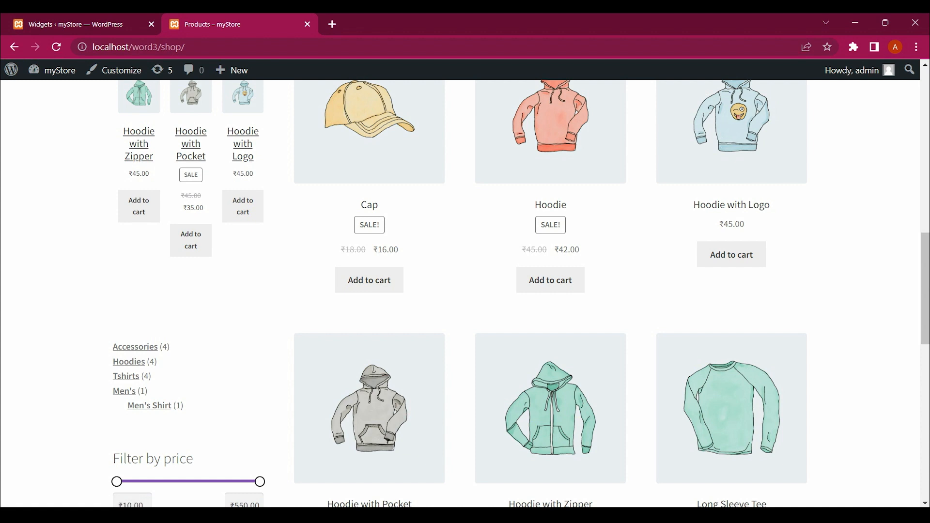
scroll(521, 295, "up", 11)
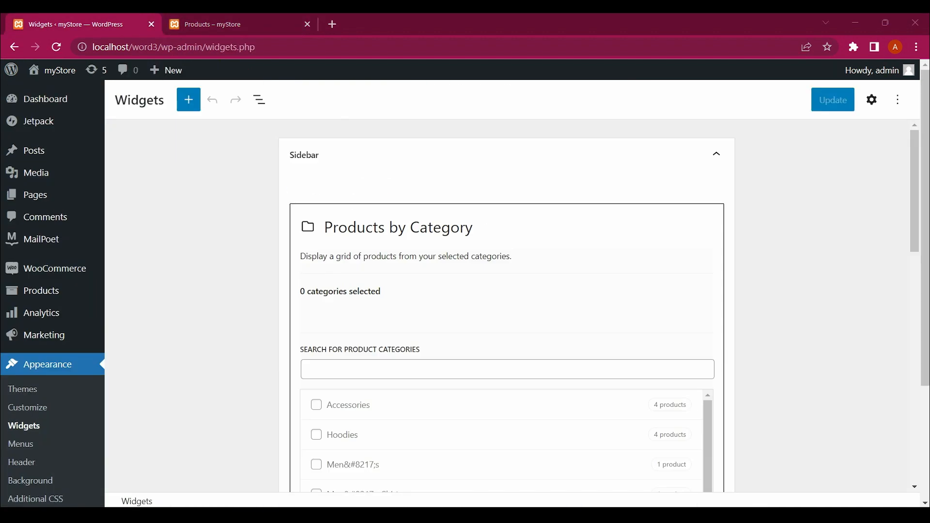
Return to the Widgets editor and add a Product Search block at the end of the Sidebar area
scroll(507, 310, "down", 11)
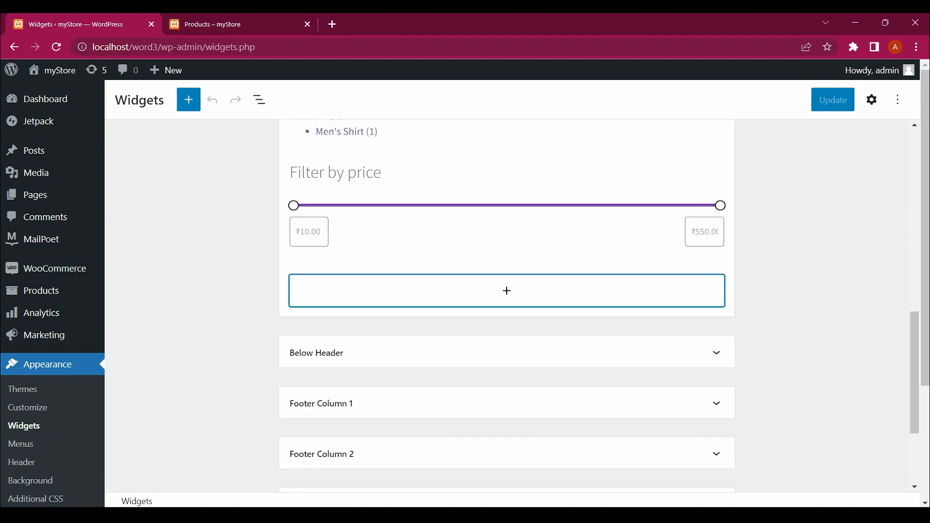
left_click(507, 291)
type("sea")
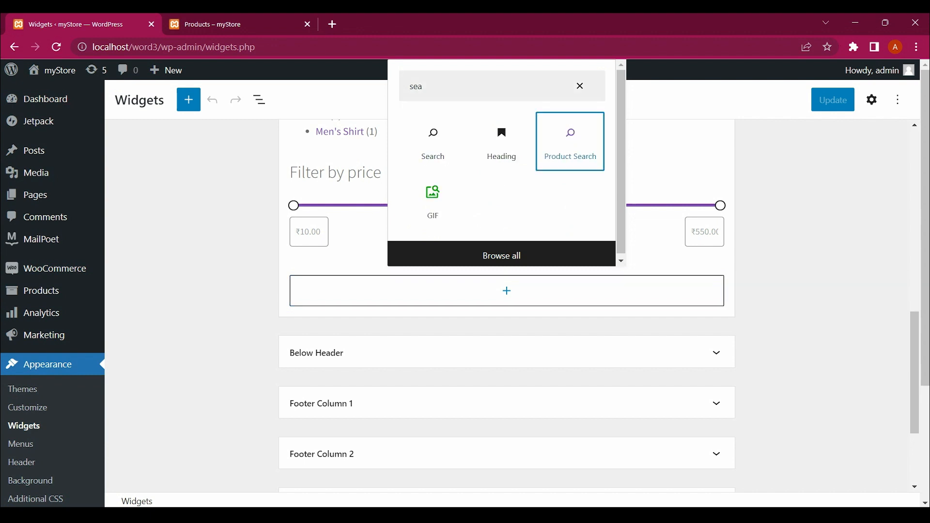
left_click(571, 144)
Move the Product Search block to the top of the Sidebar, above Products by Category, and save the widgets
left_click(366, 305)
left_click_drag(326, 252, 346, 188)
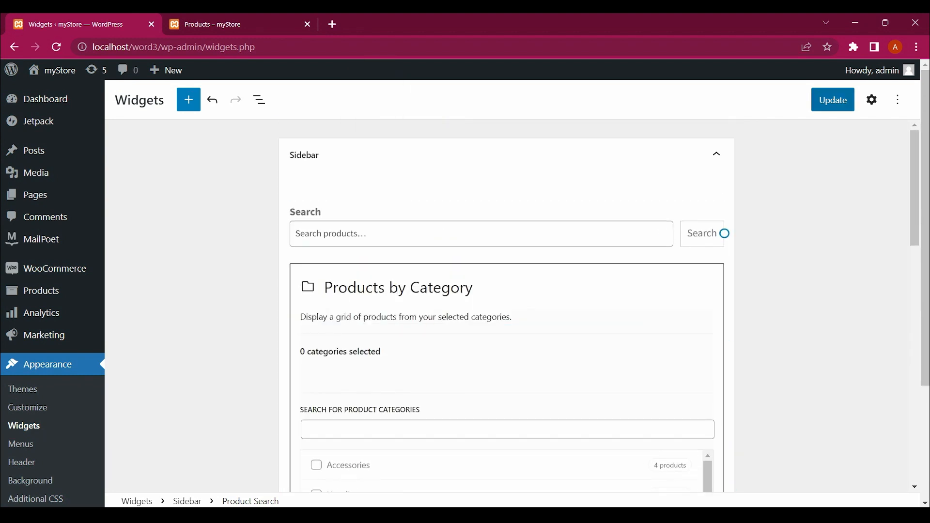
left_click(833, 100)
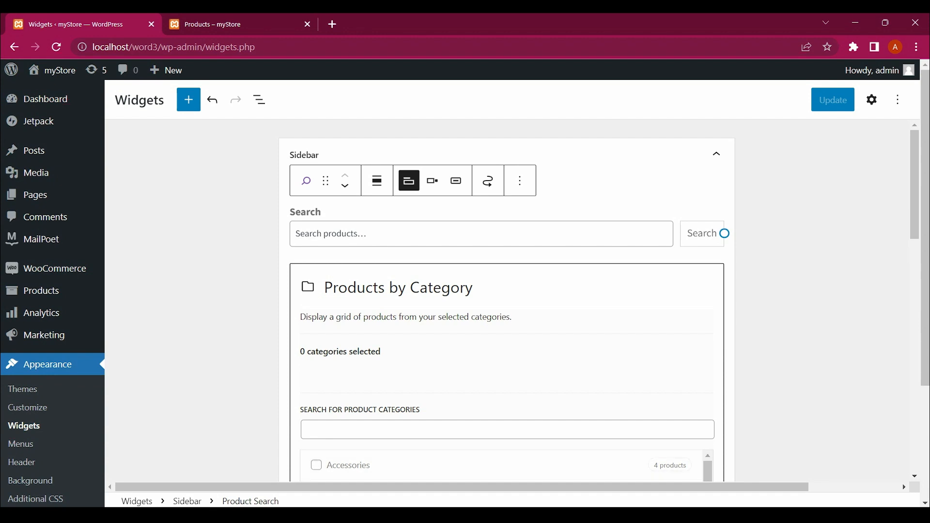
Reload the Shop page, search for "black tshirt" with the sidebar's product search and review the product page
key("alt+Tab")
left_click(226, 305)
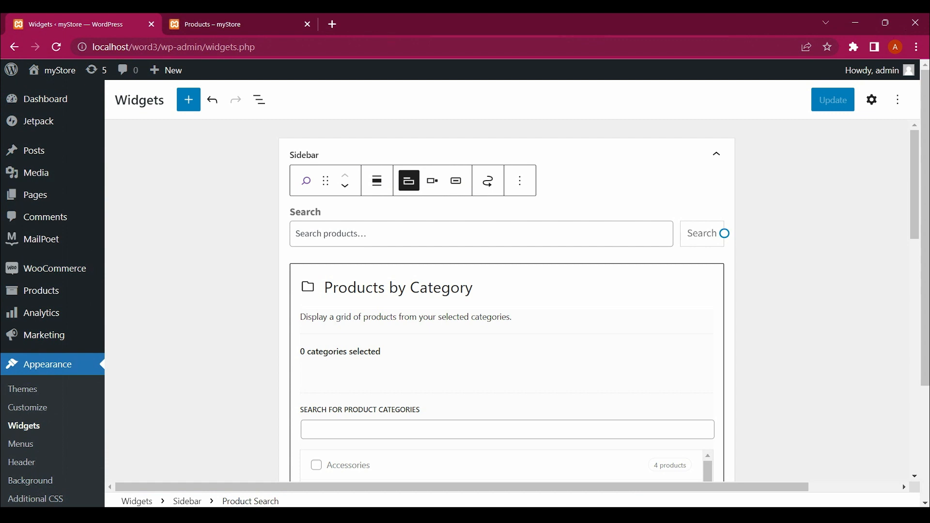
key("ctrl+Tab")
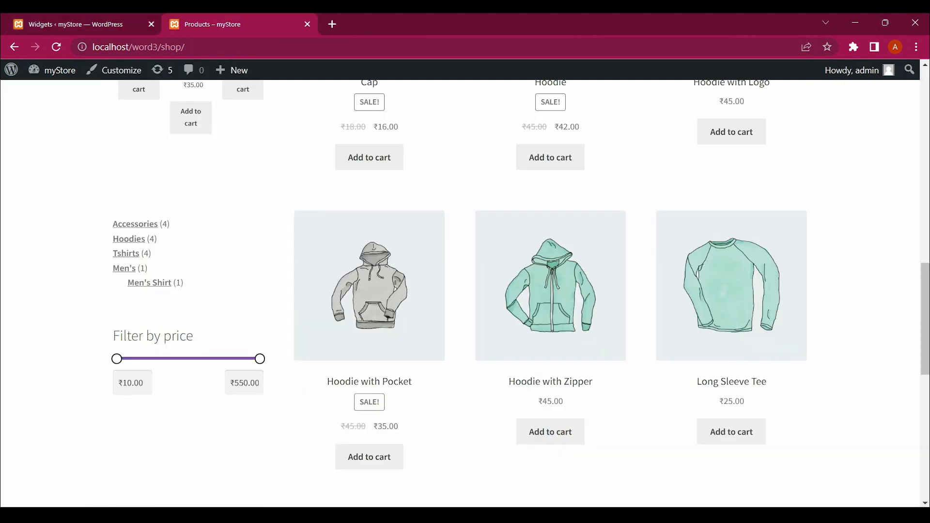
key("F5")
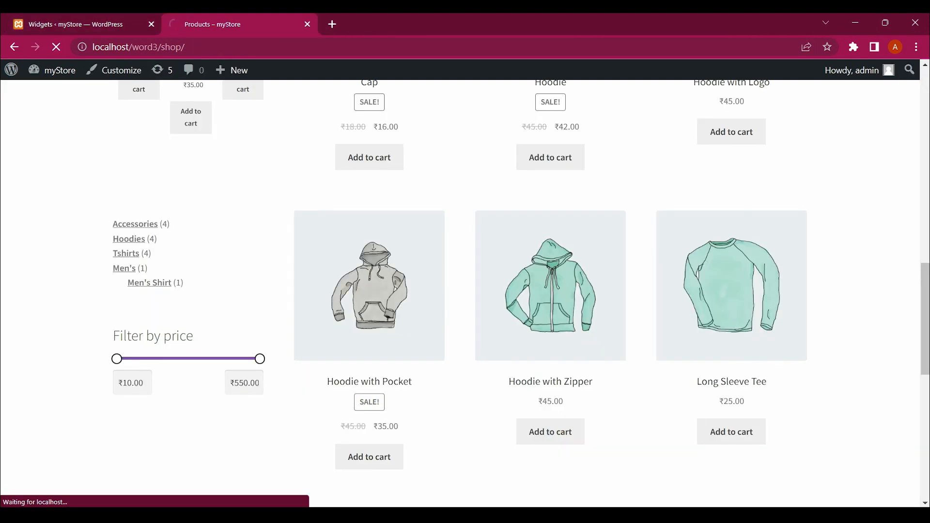
scroll(435, 188, "up", 7)
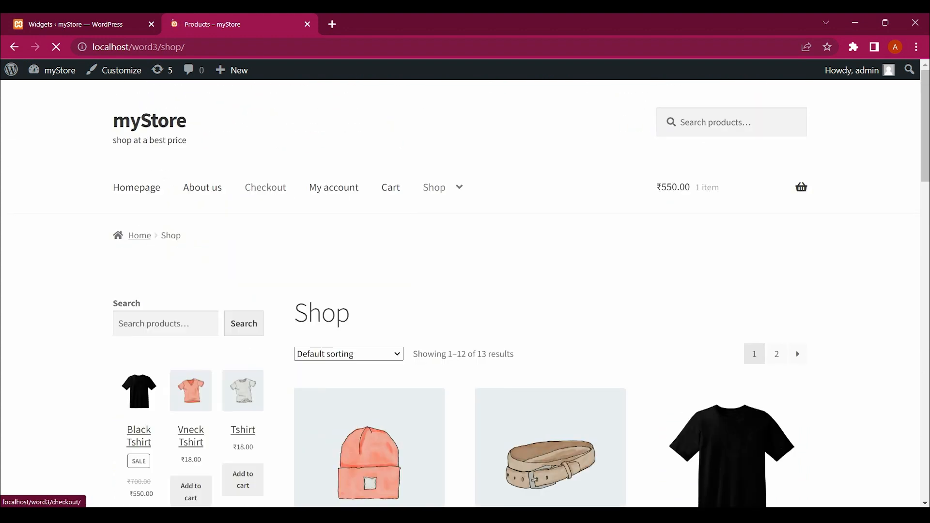
left_click(166, 324)
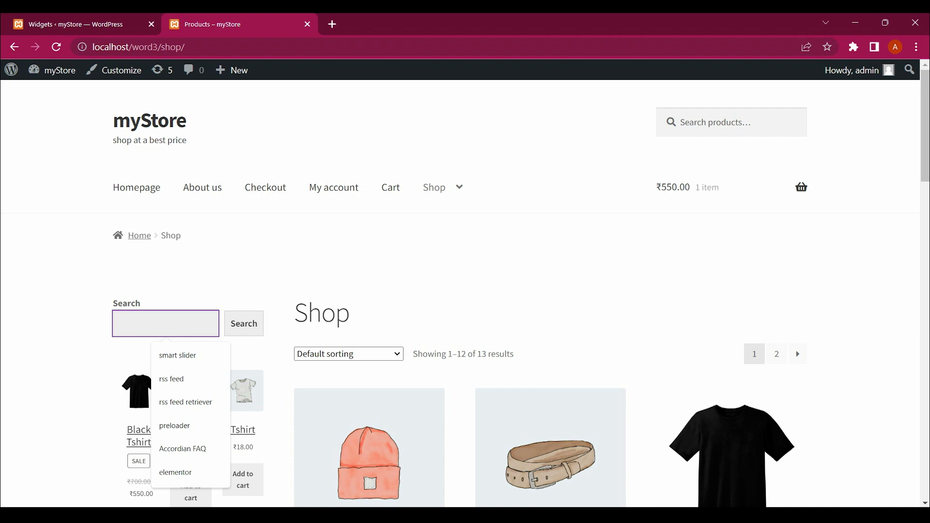
type("black tshirt")
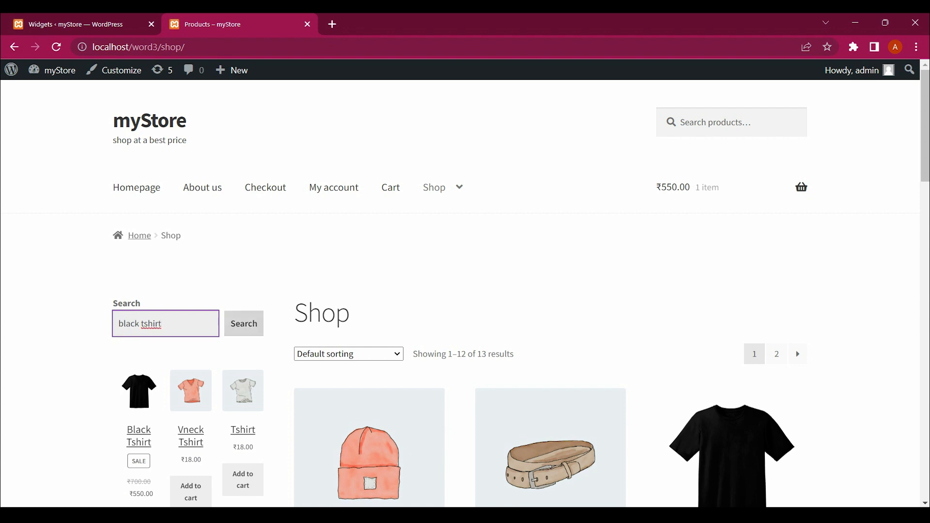
left_click(244, 324)
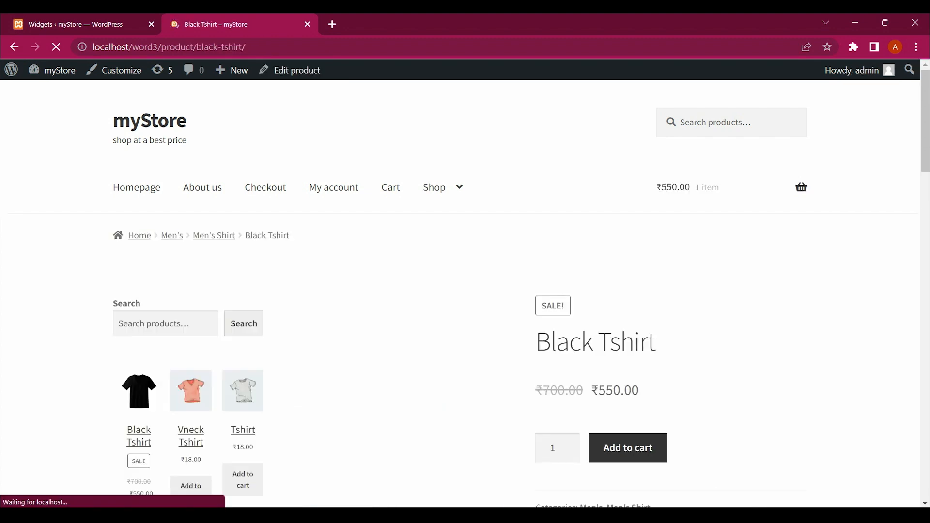
scroll(375, 330, "down", 2)
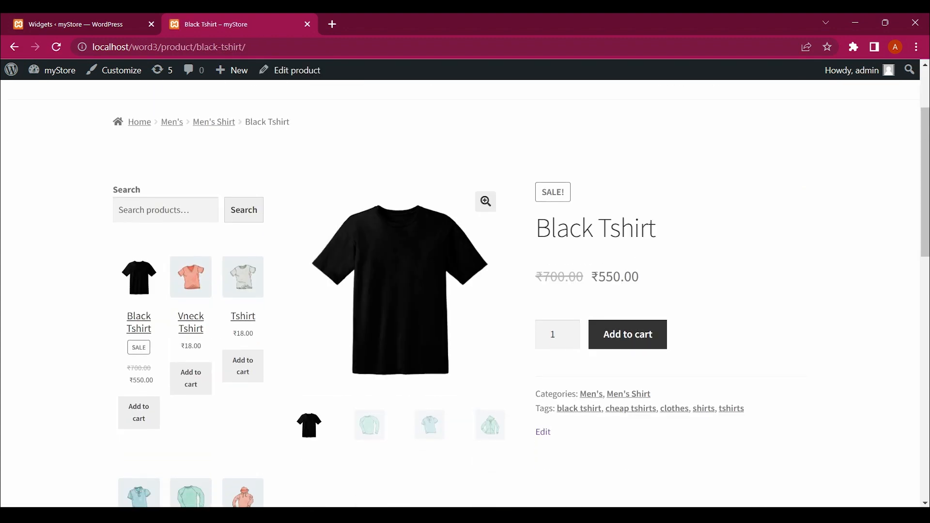
scroll(460, 294, "up", 2)
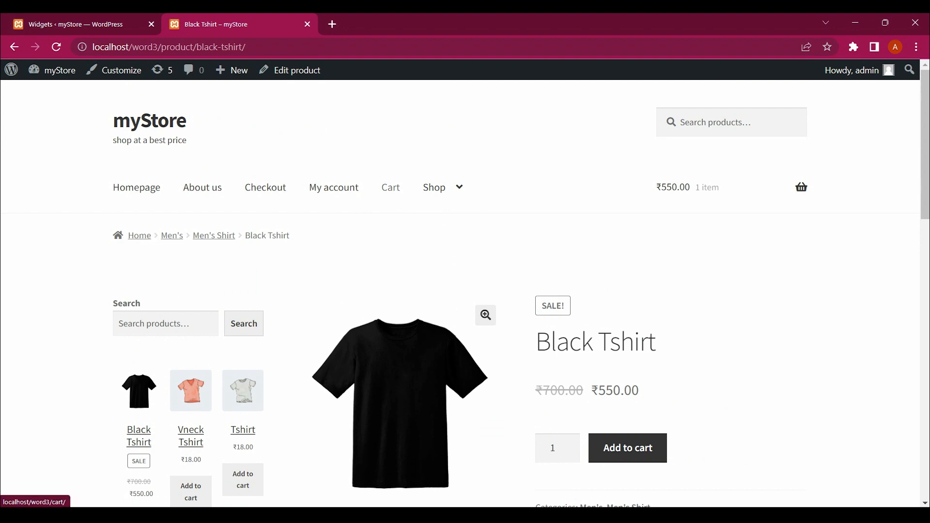
Go back to the Shop page, lower the sidebar price filter's maximum to 210 and review the filtered products
left_click(435, 187)
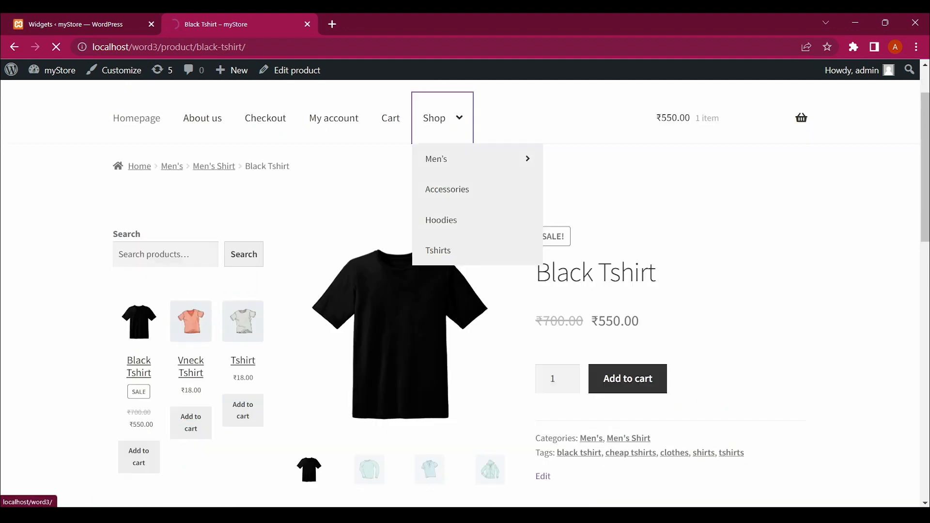
scroll(135, 97, "down", 20)
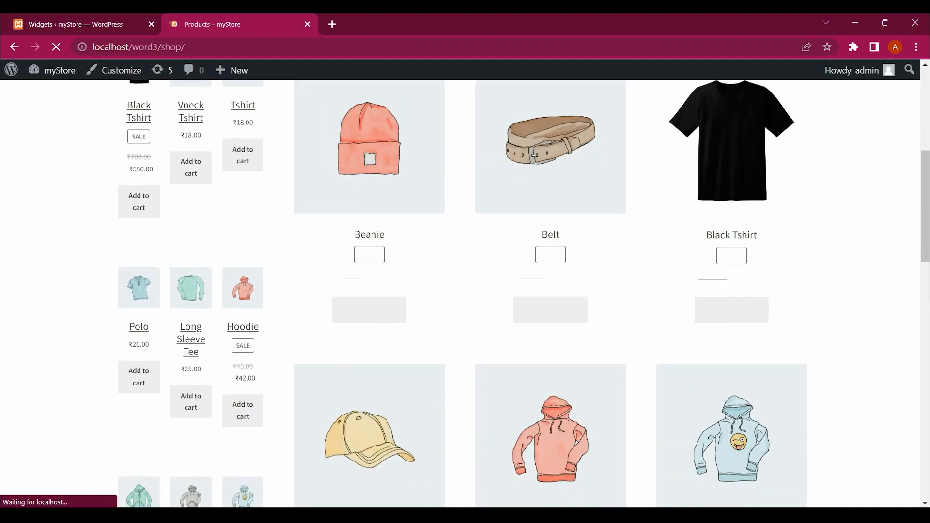
scroll(136, 97, "down", 1)
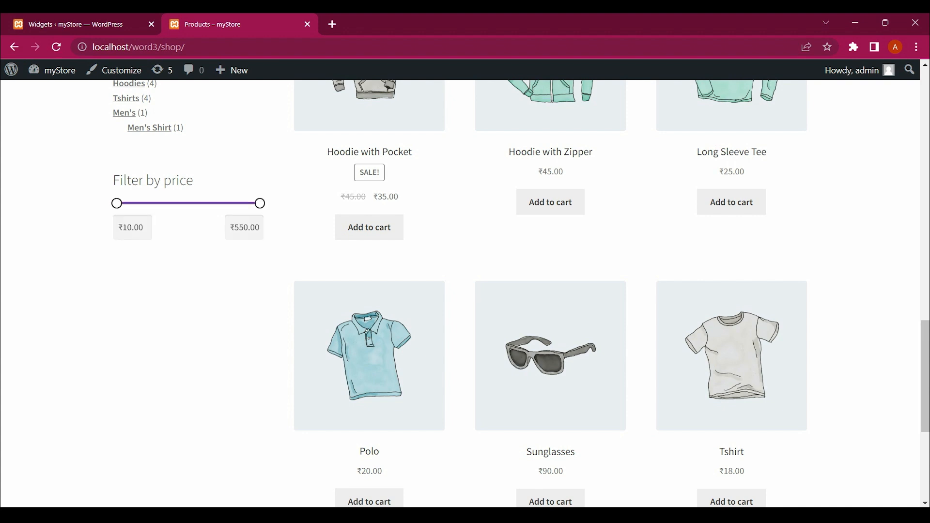
left_click_drag(260, 203, 176, 204)
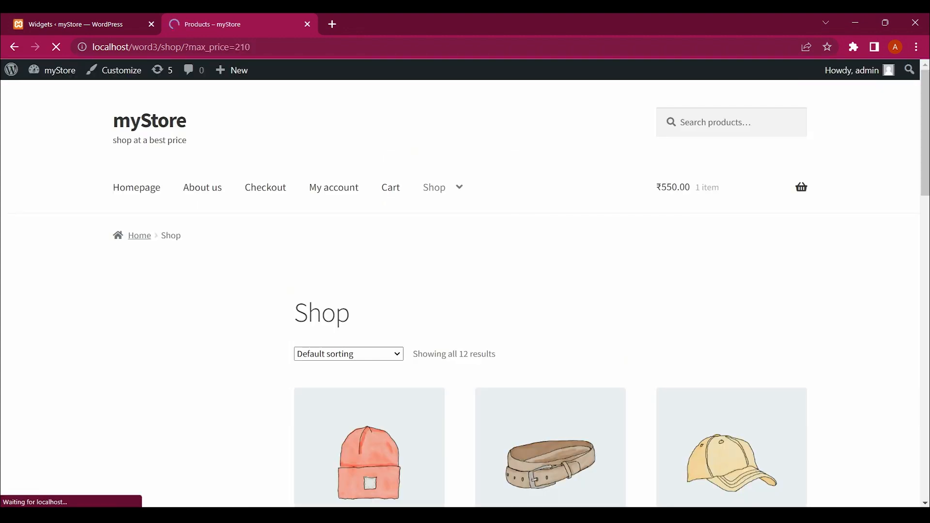
scroll(369, 140, "down", 10)
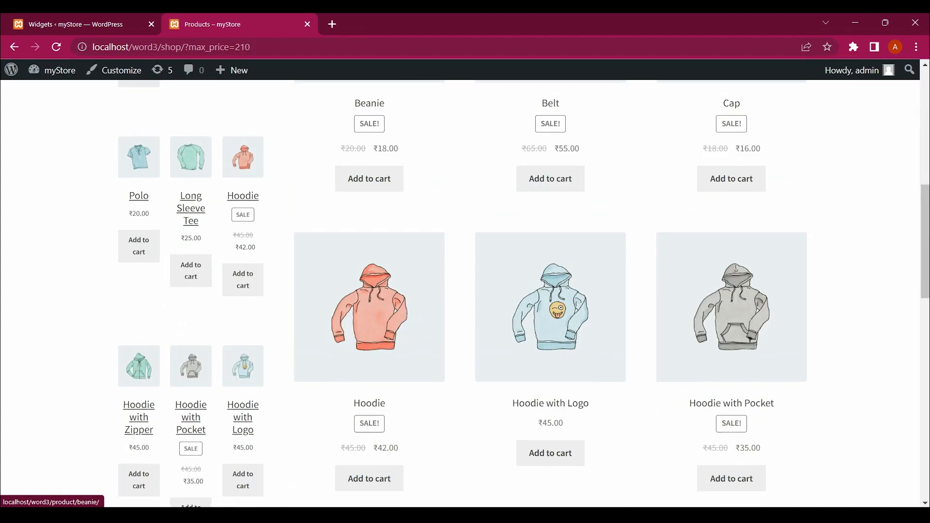
scroll(369, 141, "down", 2)
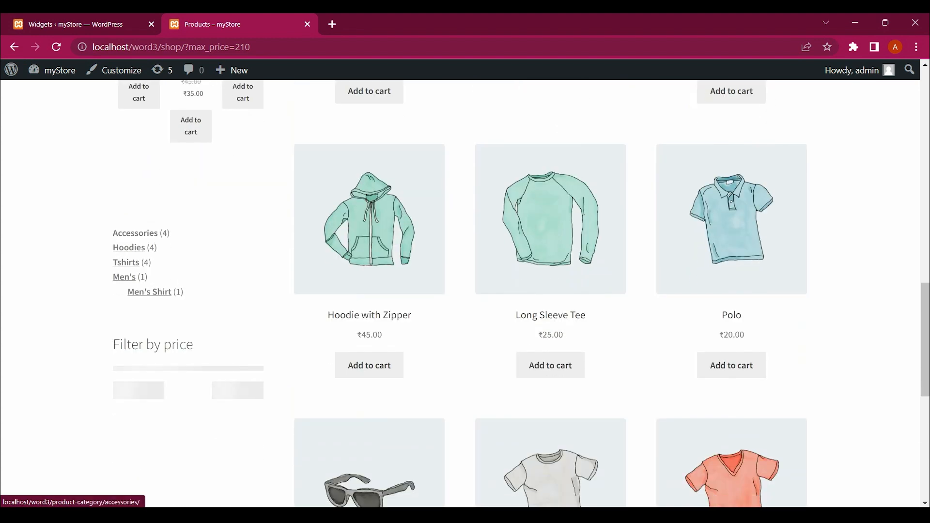
Open the Accessories category from the sidebar's category list and look through its products
left_click(135, 233)
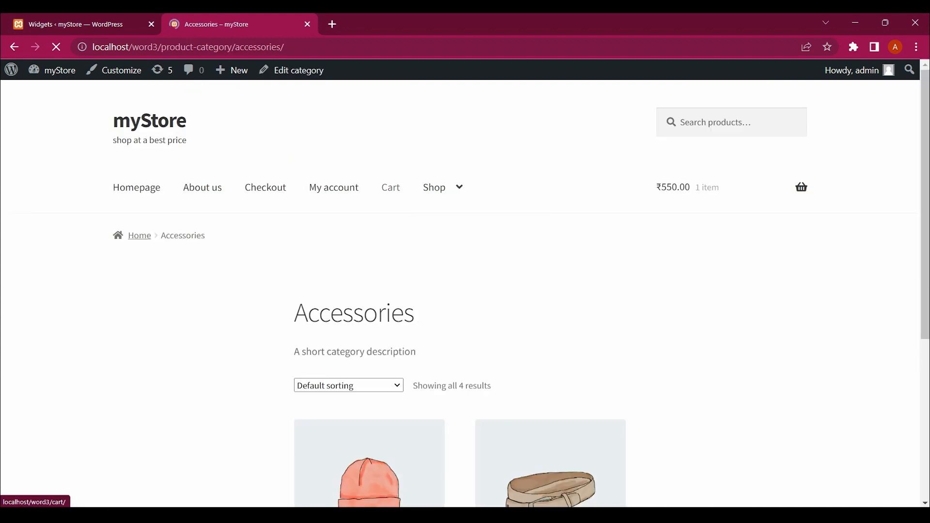
scroll(191, 227, "down", 10)
scroll(191, 227, "down", 6)
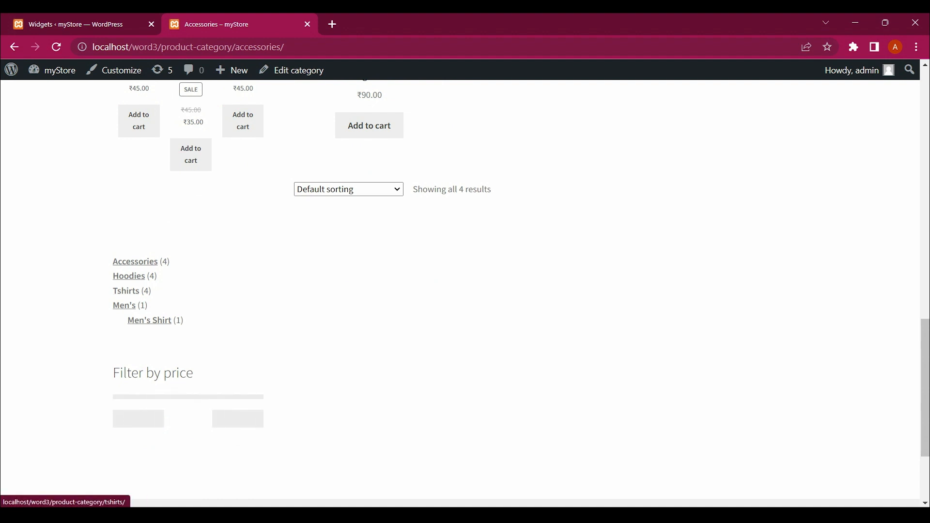
scroll(191, 290, "up", 10)
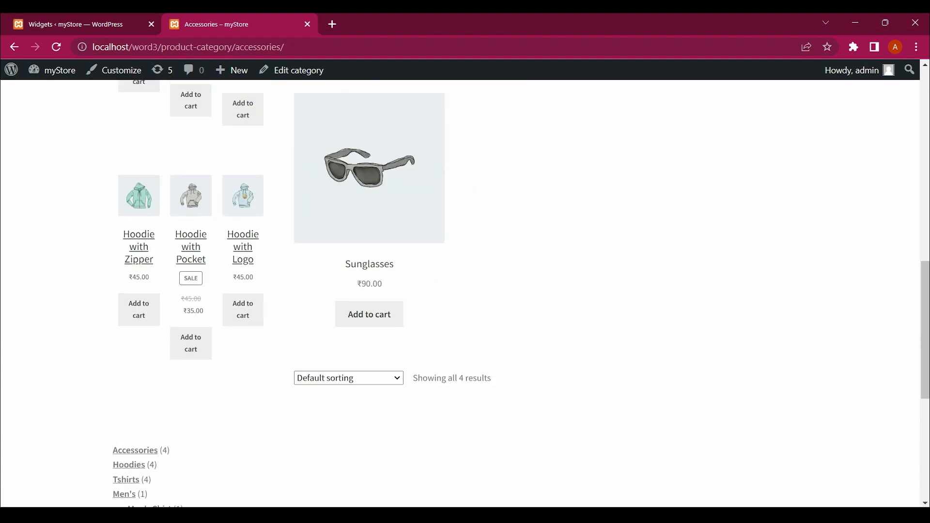
Return to the Widgets editor, remove the Product Categories List block from the Sidebar and save the widgets
left_click(76, 24)
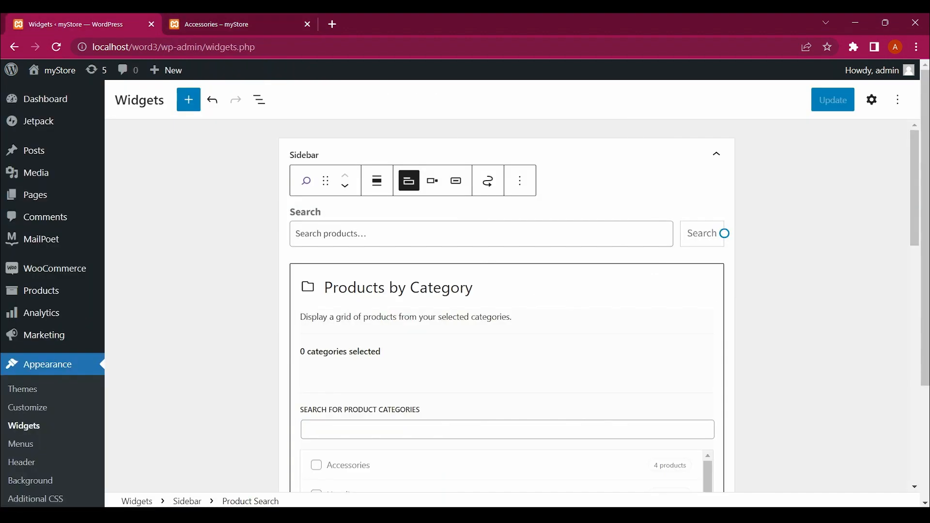
scroll(507, 305, "down", 10)
scroll(507, 305, "up", 3)
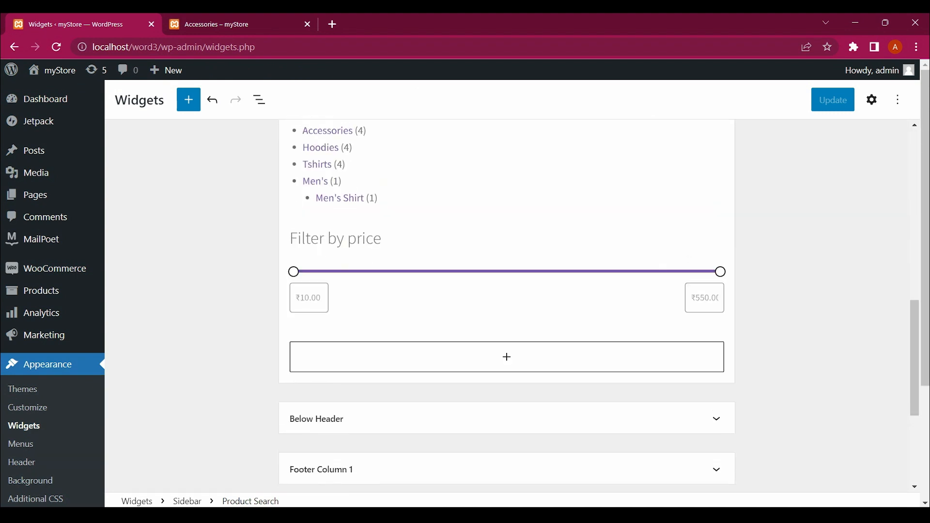
left_click(507, 268)
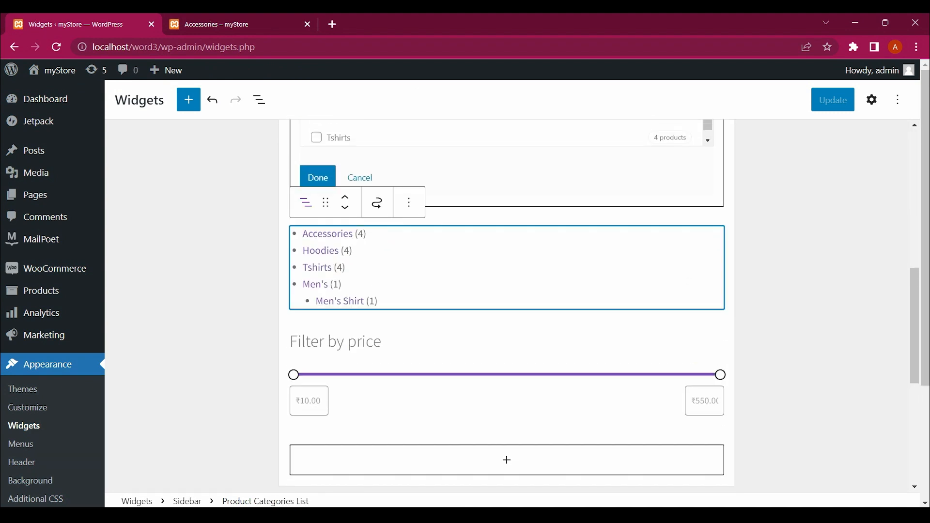
left_click(410, 202)
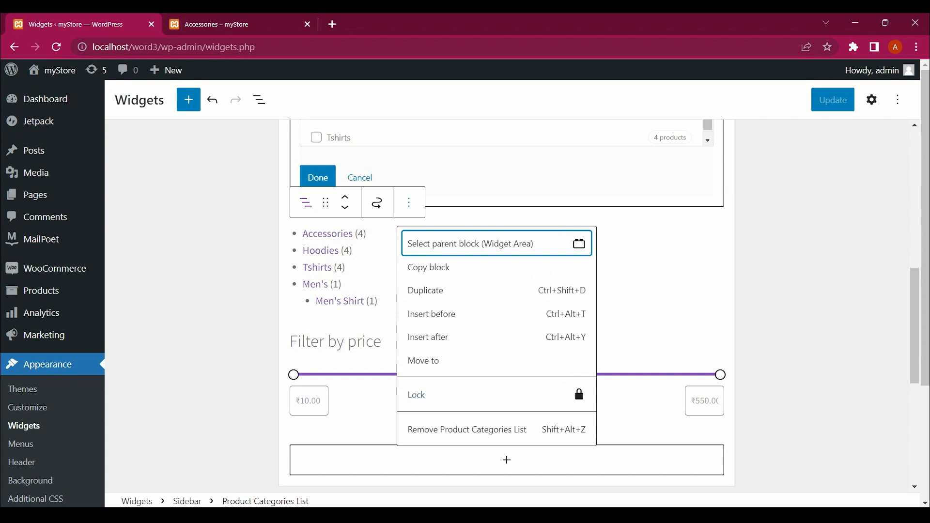
key("Up")
key("Return")
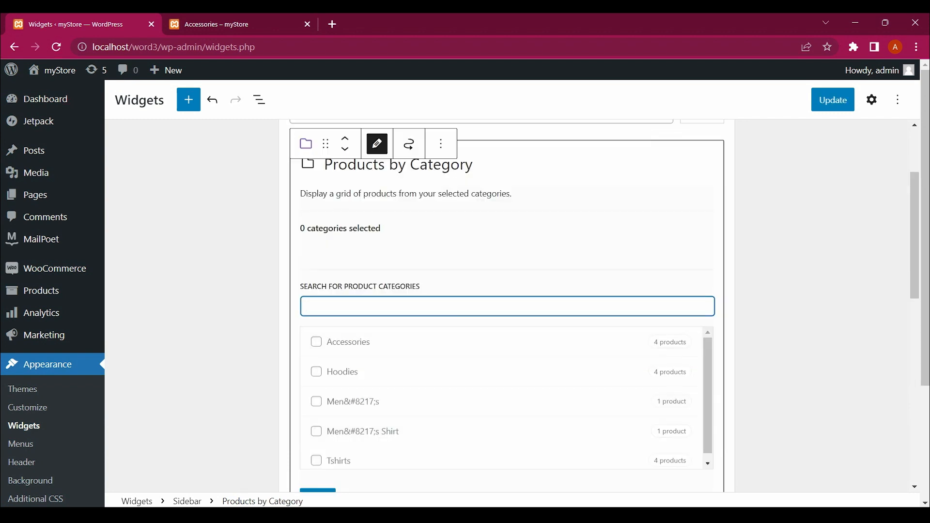
scroll(507, 281, "down", 8)
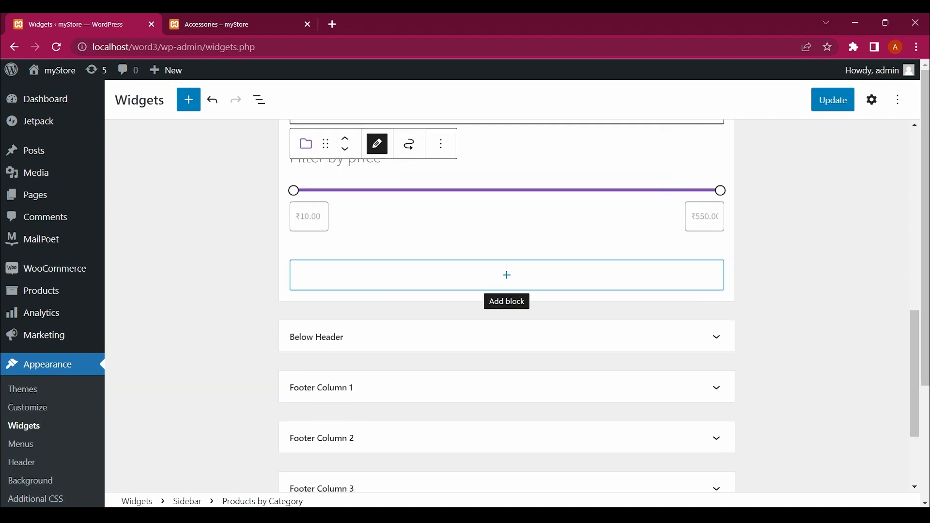
key("ctrl+s")
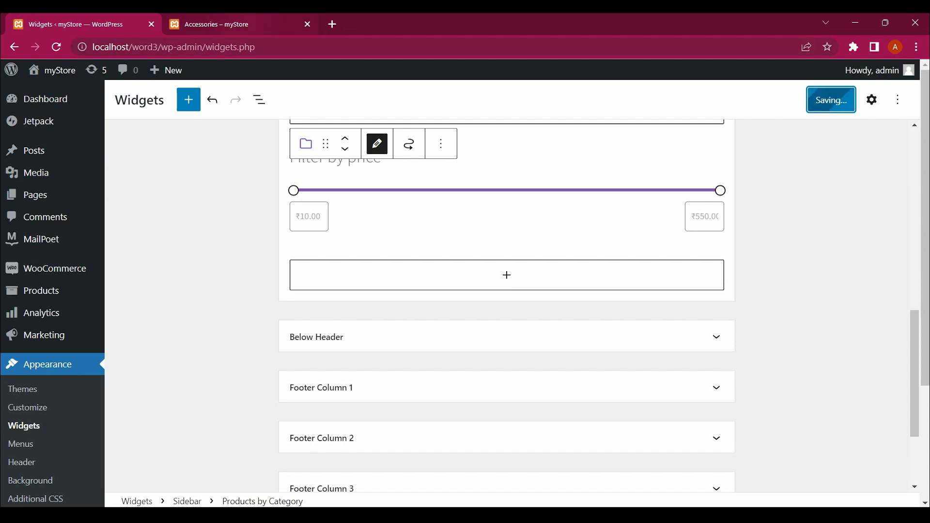
Reload the Accessories category page and review the sidebar's search, product grid and price filter
key("ctrl+Tab")
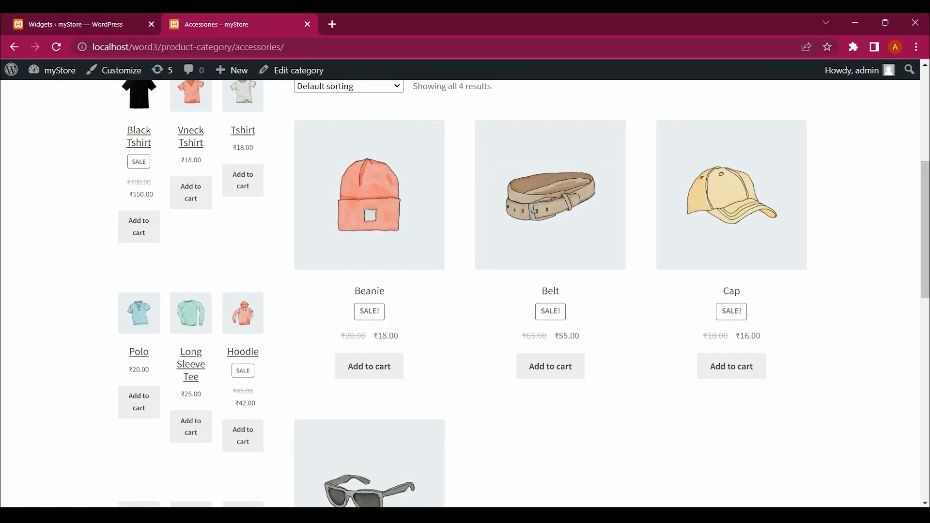
key("F5")
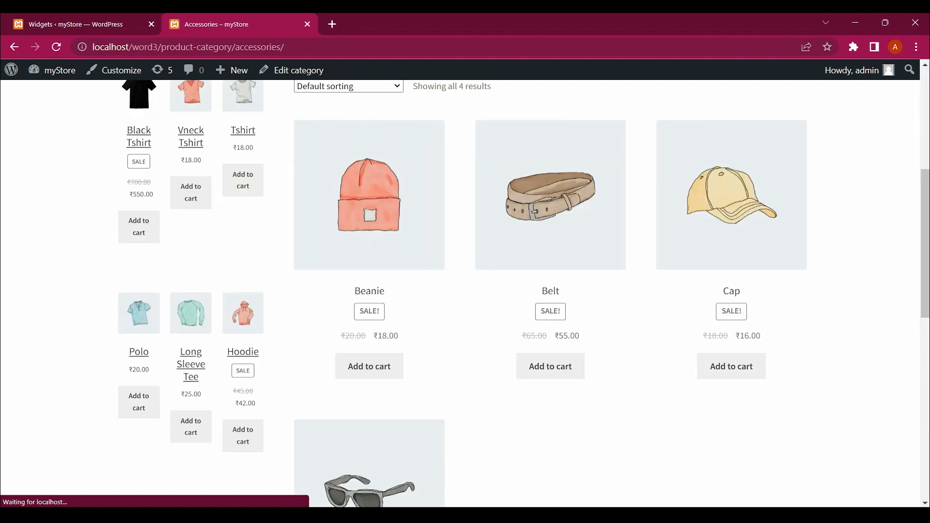
scroll(465, 291, "down", 10)
scroll(465, 291, "up", 4)
scroll(465, 291, "up", 8)
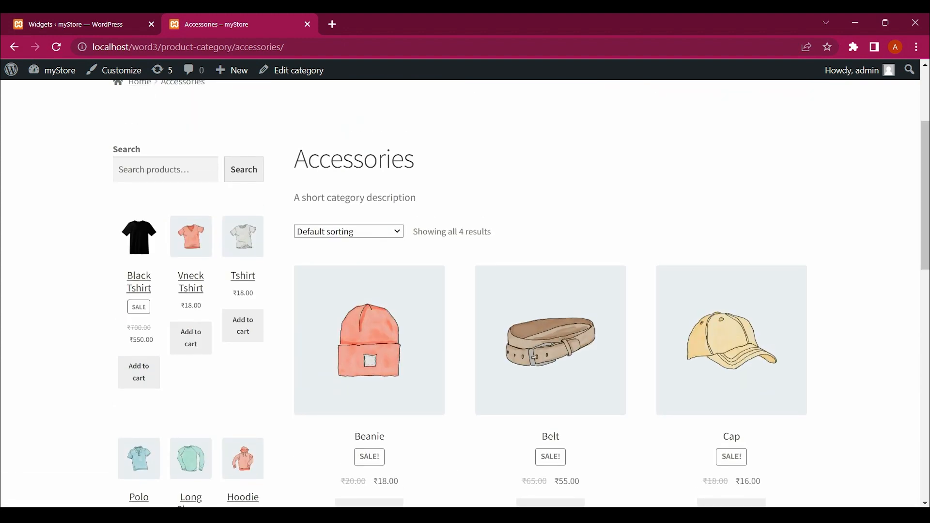
left_click(165, 170)
left_click_drag(119, 289, 121, 338)
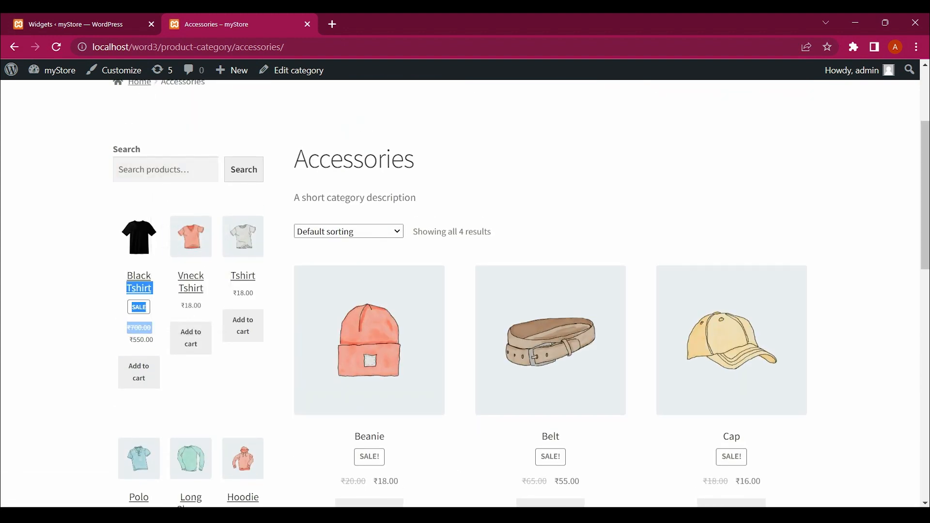
scroll(465, 291, "down", 10)
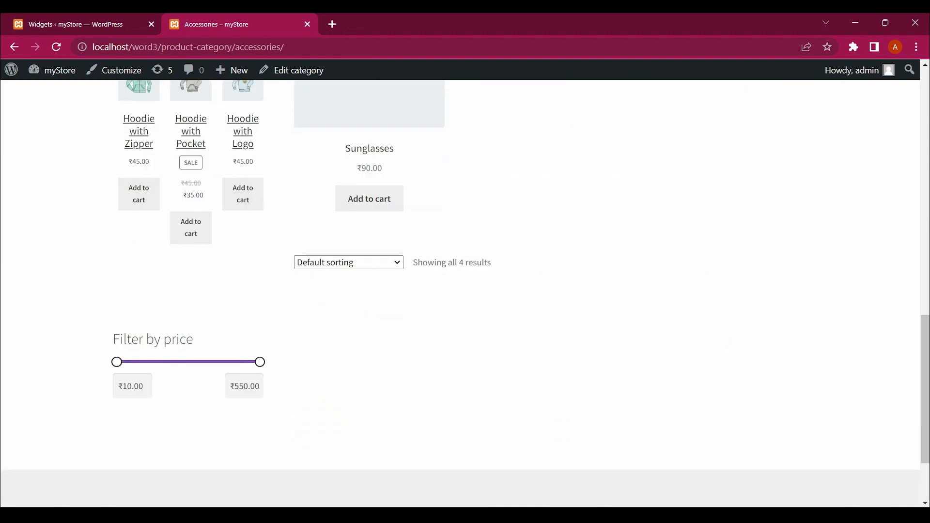
scroll(465, 291, "up", 4)
scroll(465, 291, "up", 8)
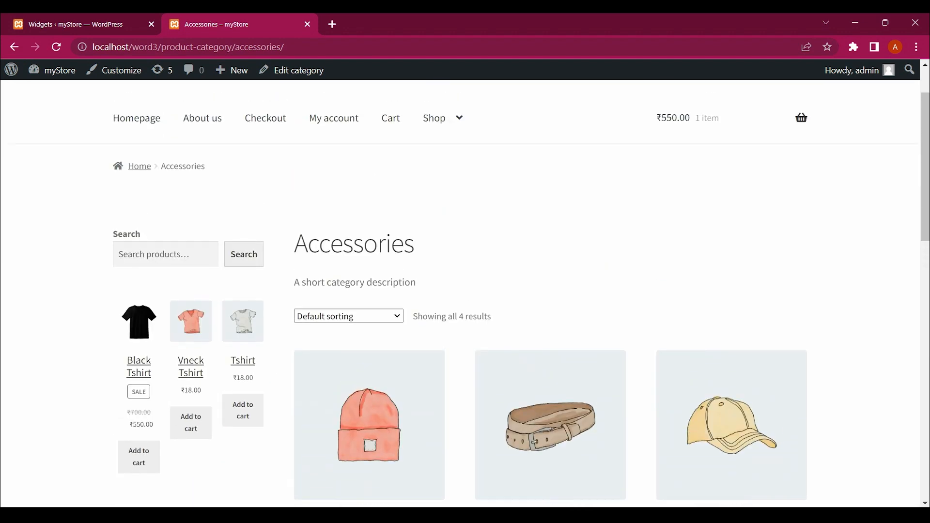
scroll(465, 291, "down", 3)
scroll(465, 291, "up", 3)
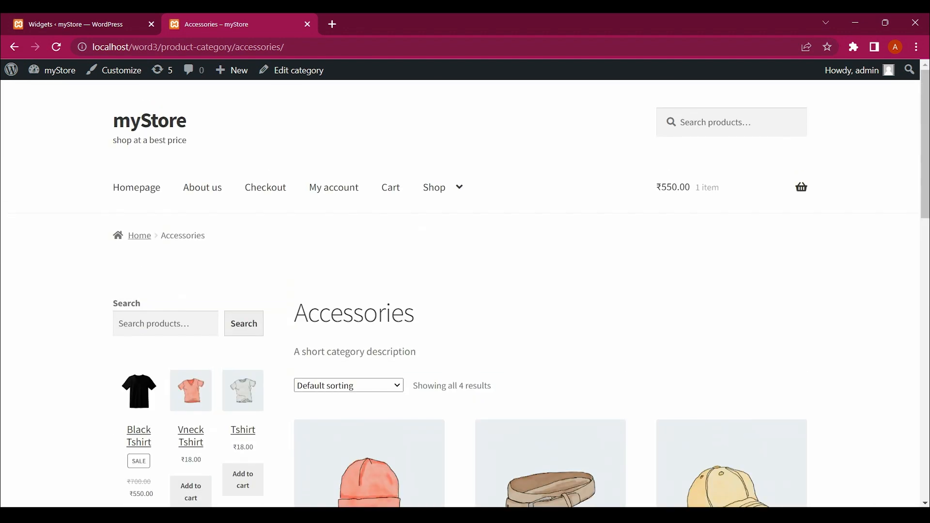
Open the Shop page and look through its products and the sidebar blocks beside them
left_click(434, 187)
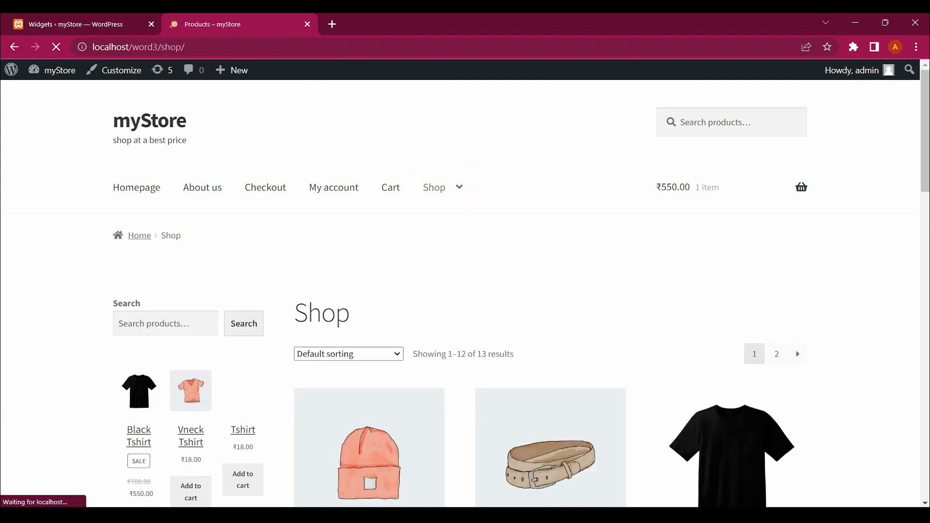
scroll(466, 290, "down", 5)
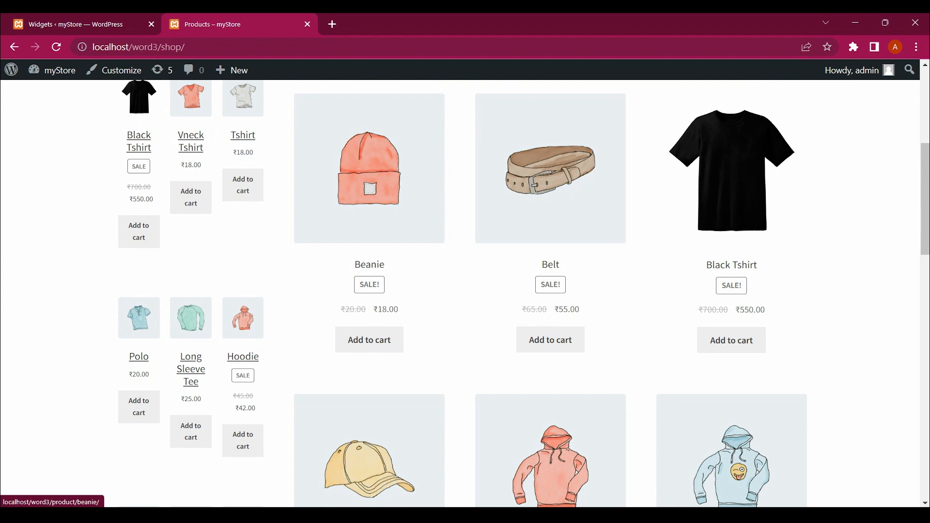
scroll(370, 290, "down", 4)
scroll(243, 444, "down", 5)
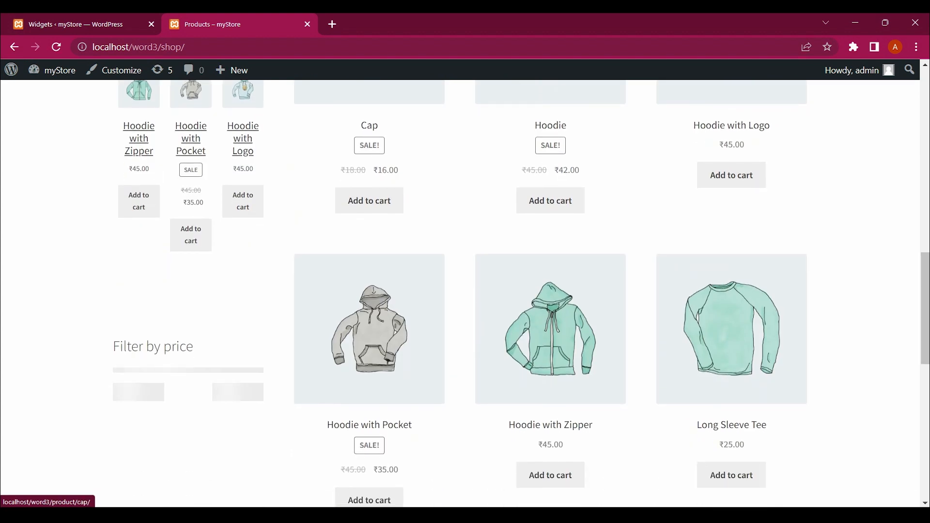
scroll(242, 444, "up", 5)
scroll(243, 444, "up", 10)
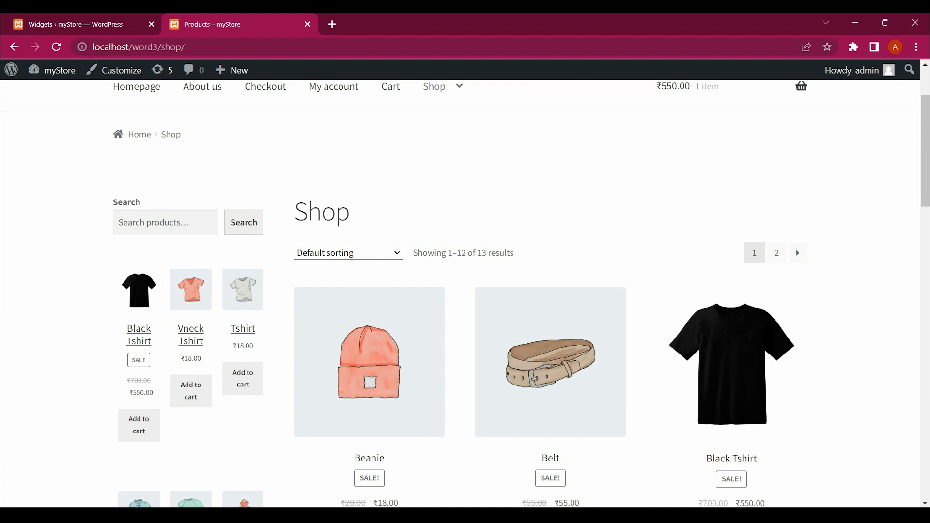
scroll(465, 291, "up", 2)
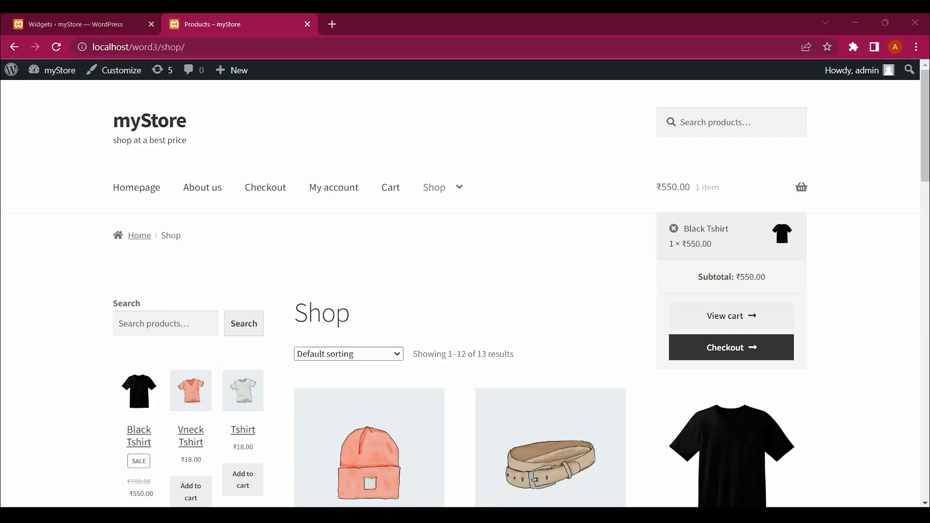
Open the shopping cart from the store header and review its product row and cart totals
left_click(732, 187)
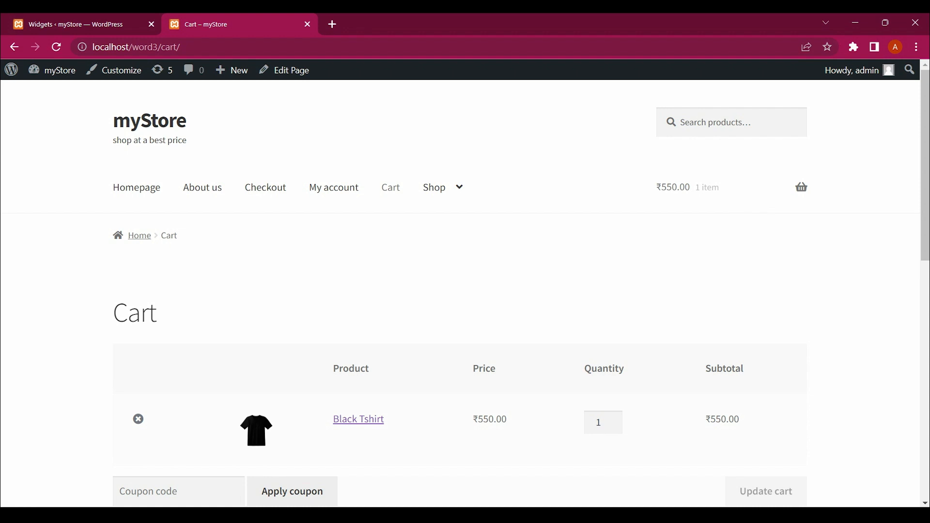
scroll(465, 291, "down", 3)
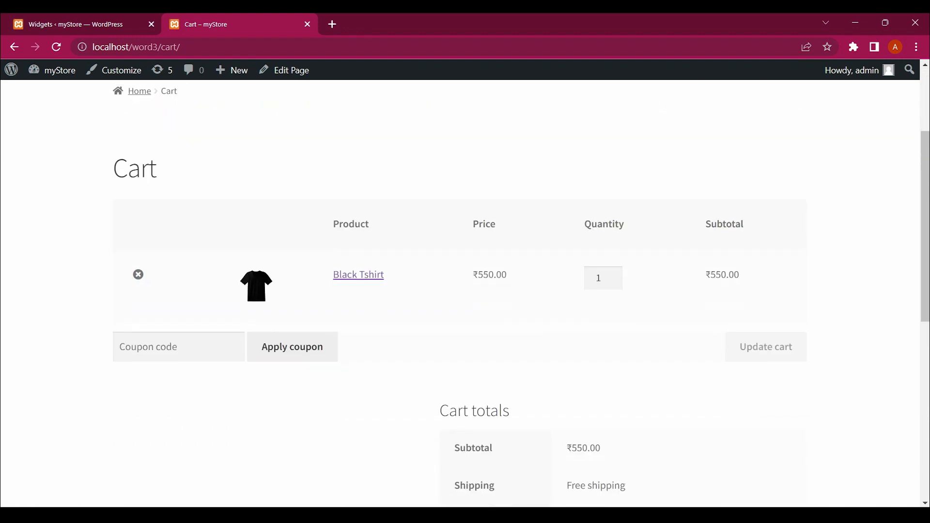
scroll(465, 291, "down", 2)
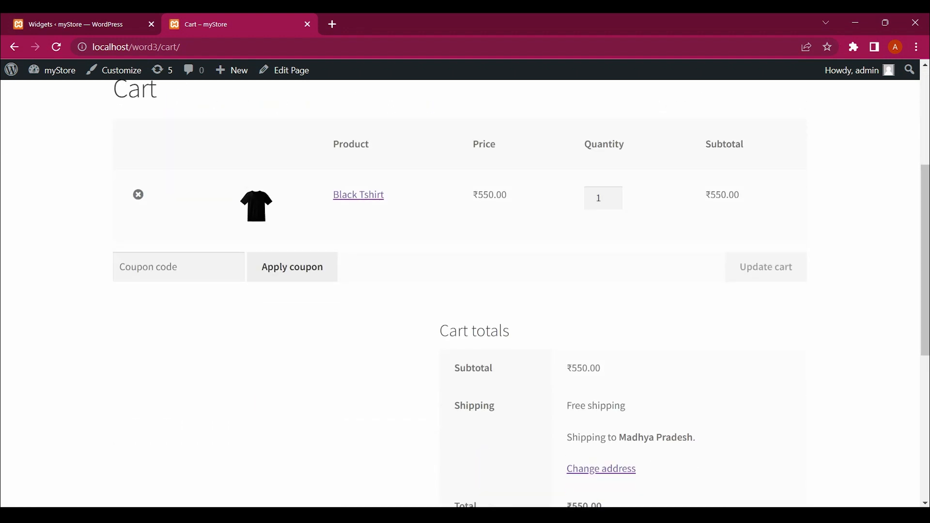
scroll(465, 291, "up", 1)
scroll(465, 291, "up", 3)
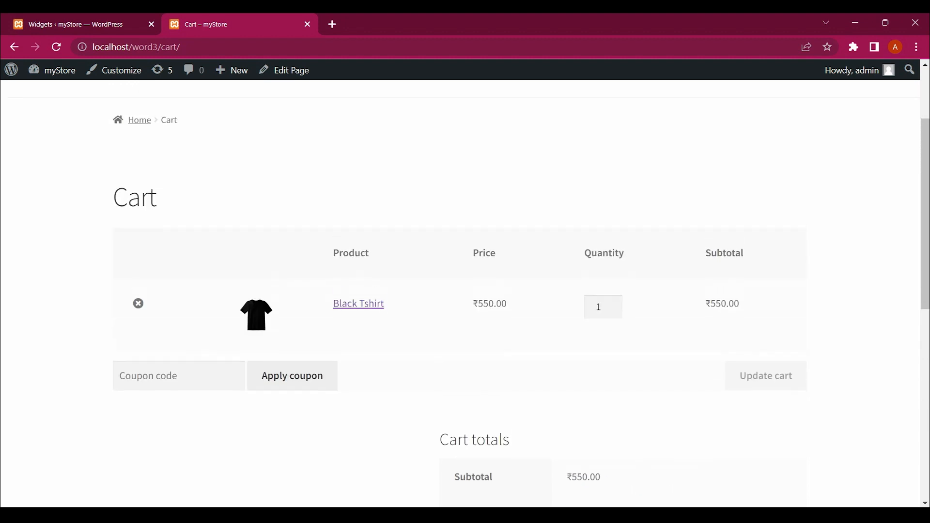
scroll(606, 310, "up", 2)
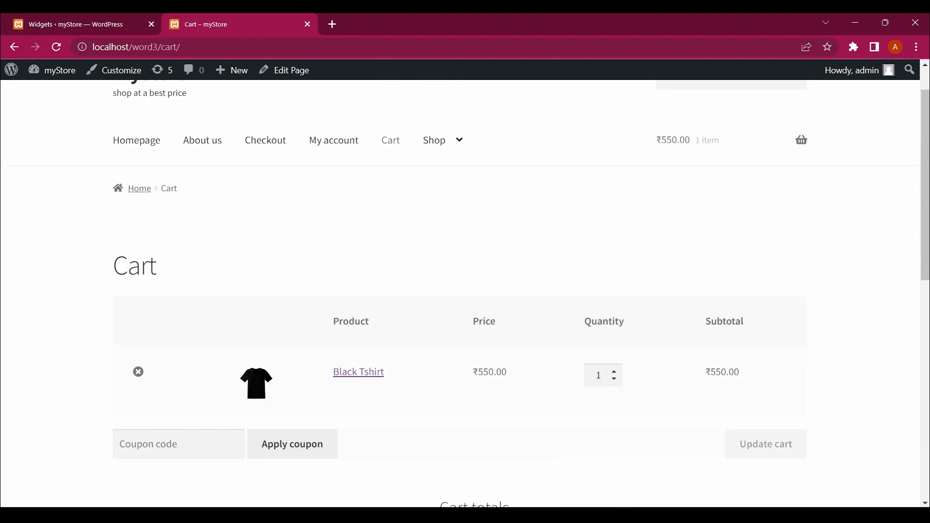
scroll(603, 375, "down", 1)
scroll(603, 375, "up", 1)
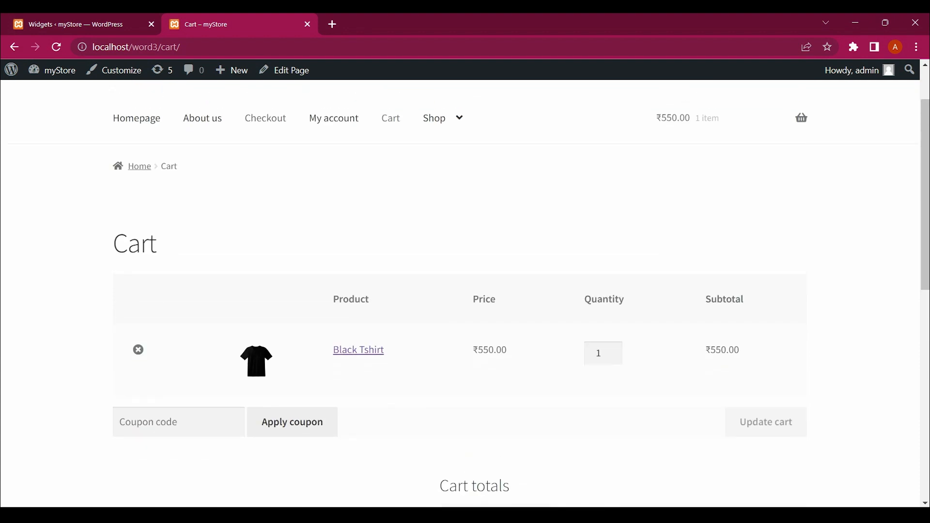
Open the Checkout page and examine the billing fields and the order's total
left_click(266, 118)
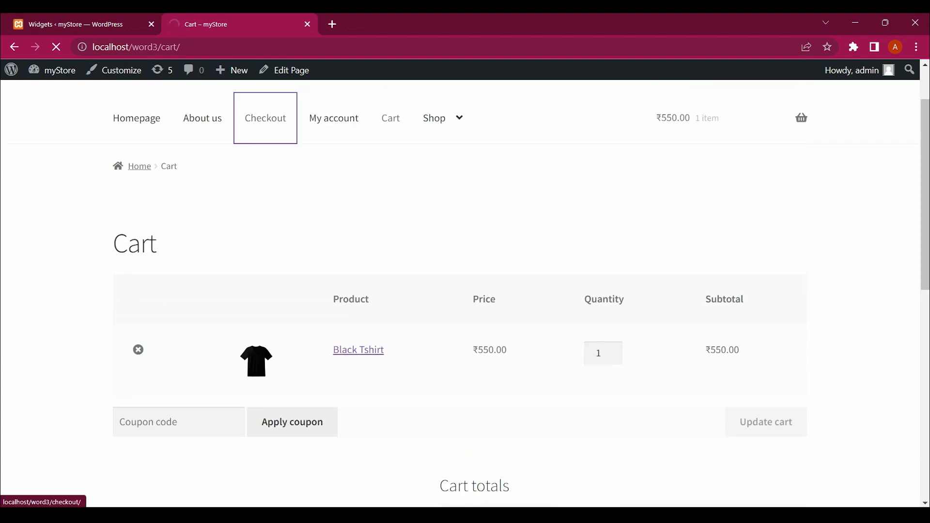
scroll(466, 290, "down", 5)
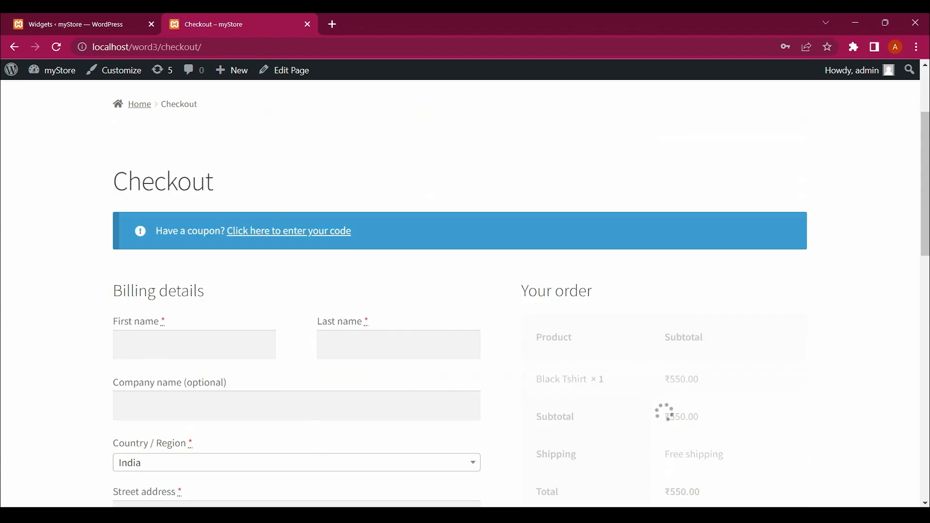
scroll(465, 290, "down", 2)
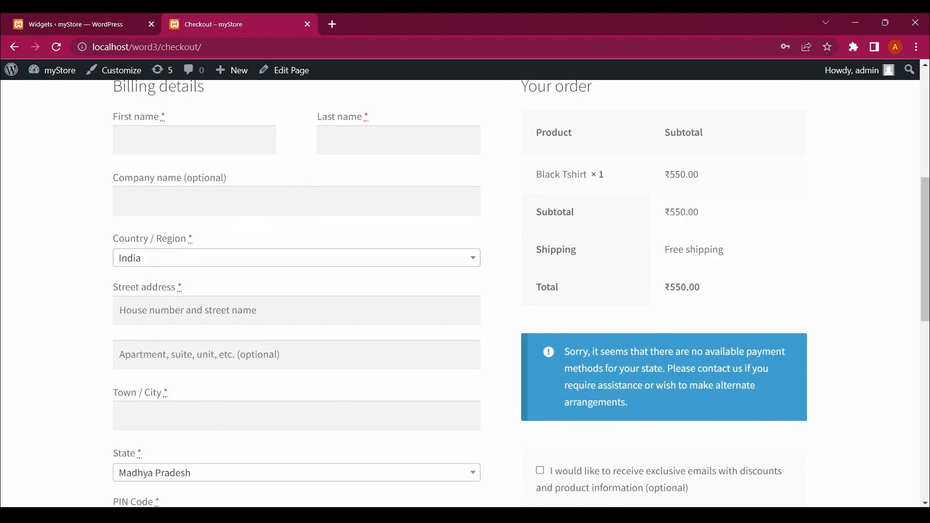
left_click_drag(700, 287, 665, 287)
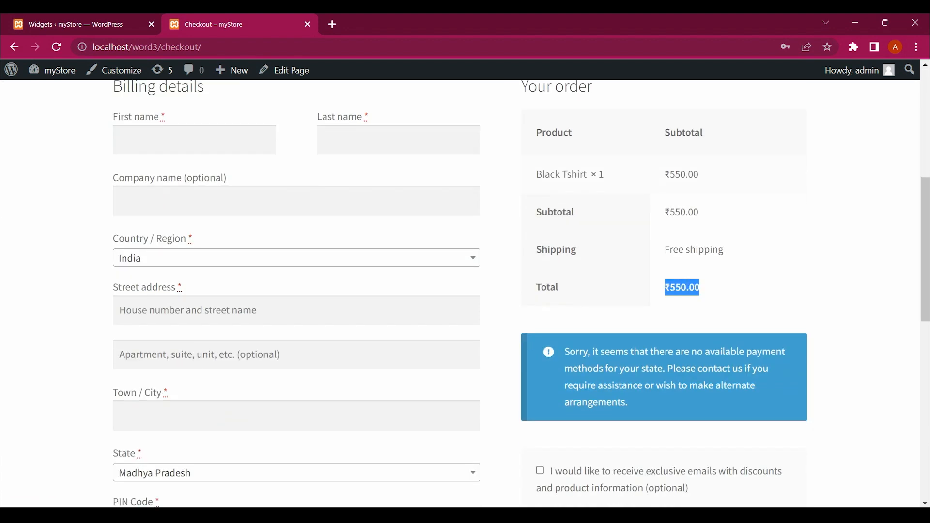
left_click(678, 291)
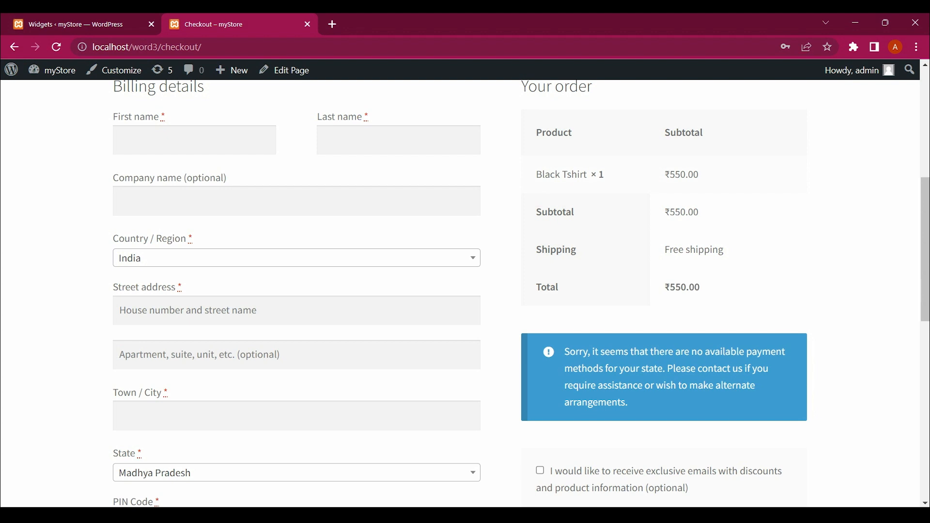
Read the payment method notice on the checkout page and look through the remaining billing and order sections
scroll(466, 290, "down", 1)
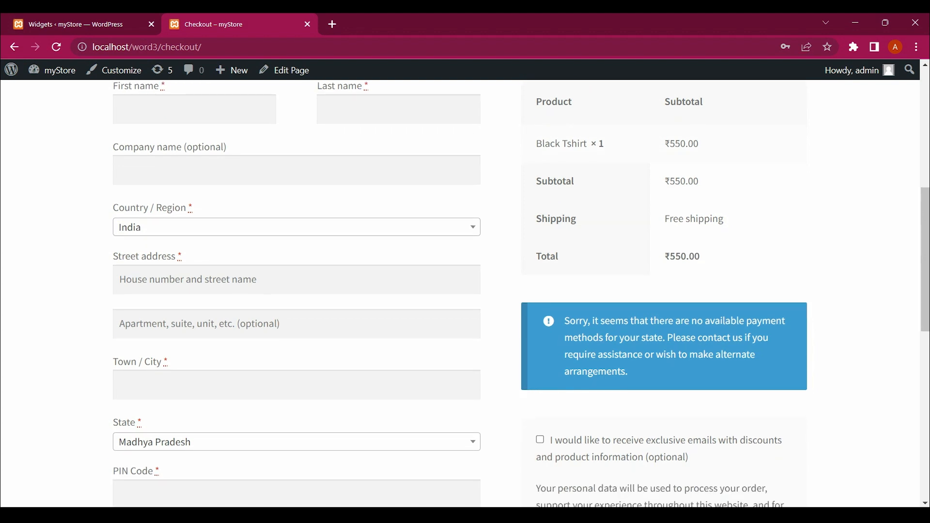
triple_click(664, 346)
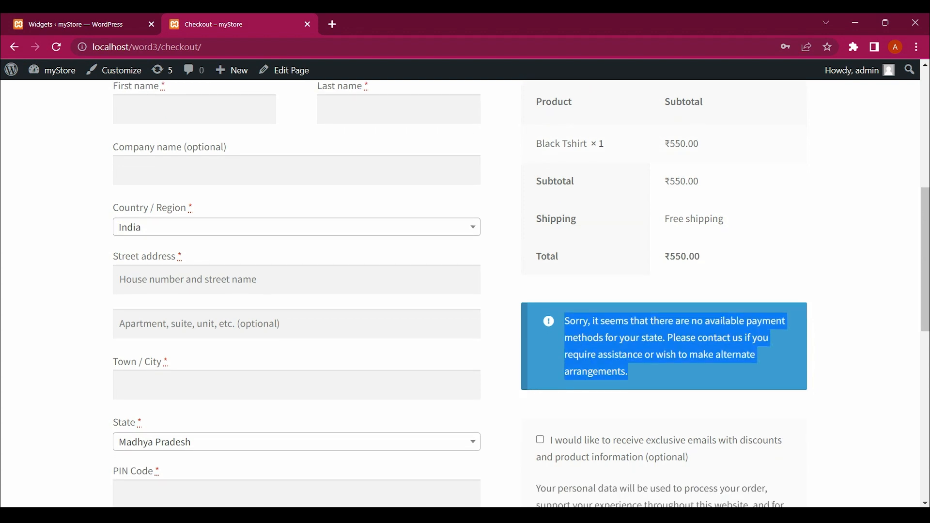
left_click(664, 346)
scroll(664, 346, "down", 4)
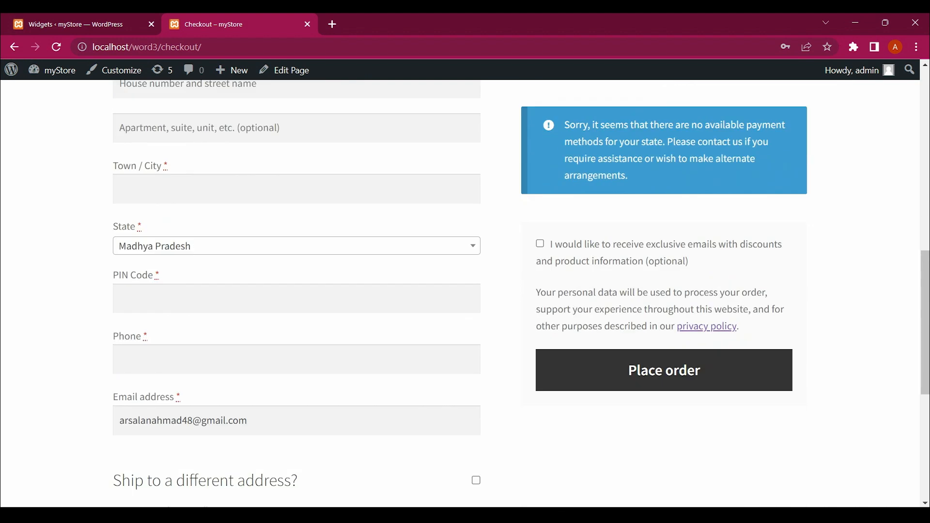
scroll(521, 294, "up", 6)
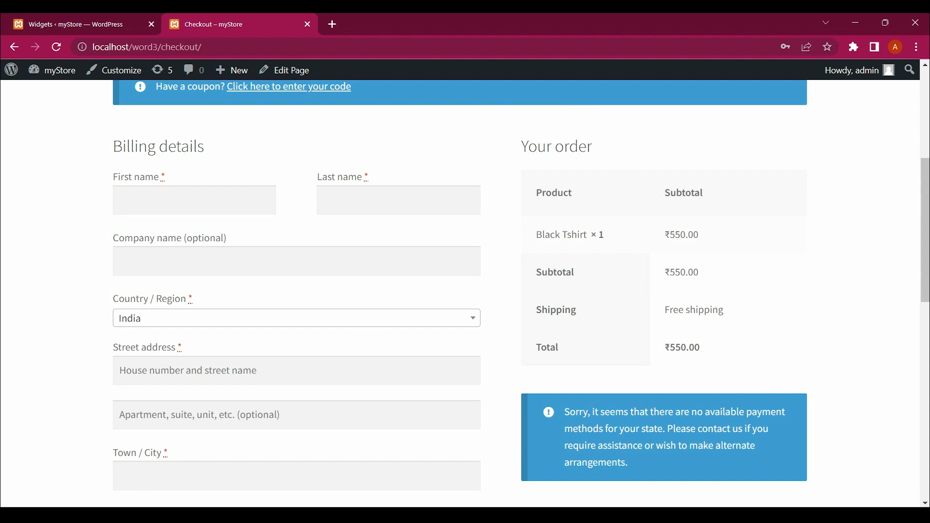
left_click_drag(665, 348, 671, 348)
left_click(678, 349)
scroll(460, 294, "up", 6)
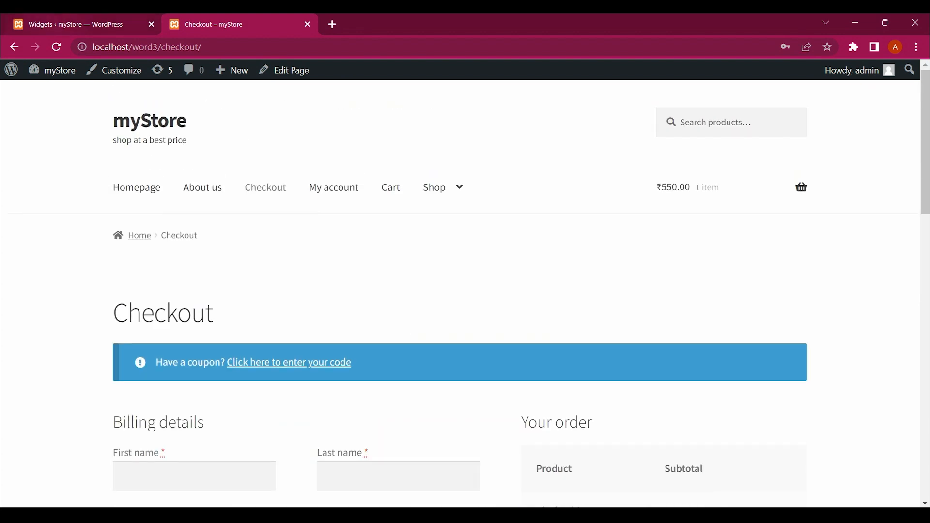
Switch back to the WordPress admin and open the WooCommerce settings
left_click(67, 23)
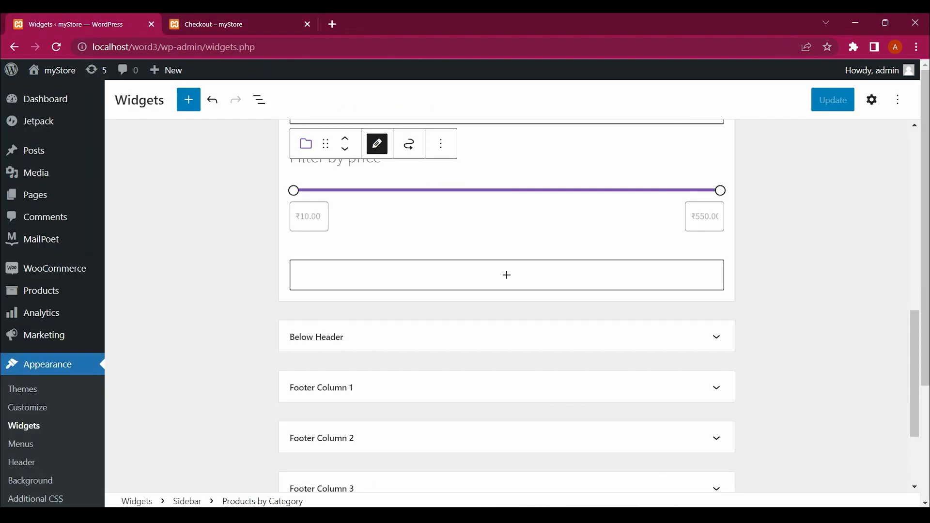
mouse_move(46, 269)
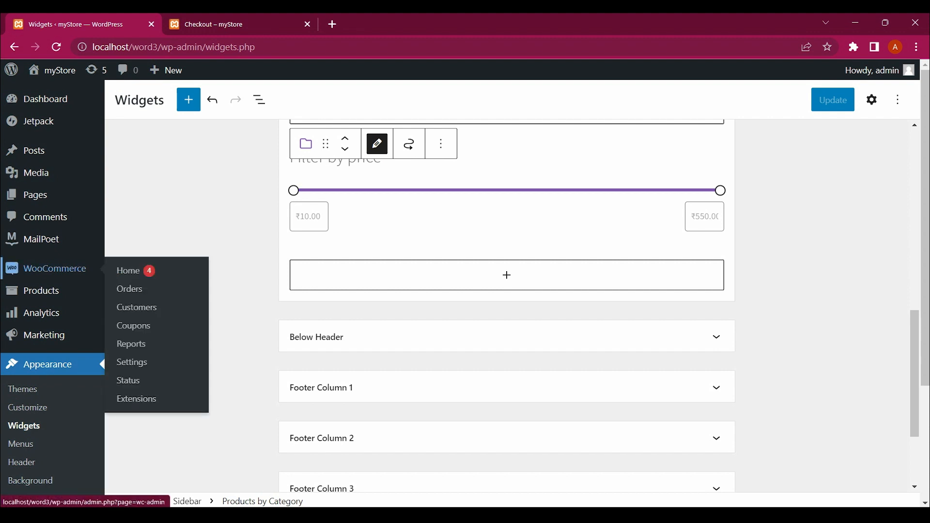
left_click(132, 363)
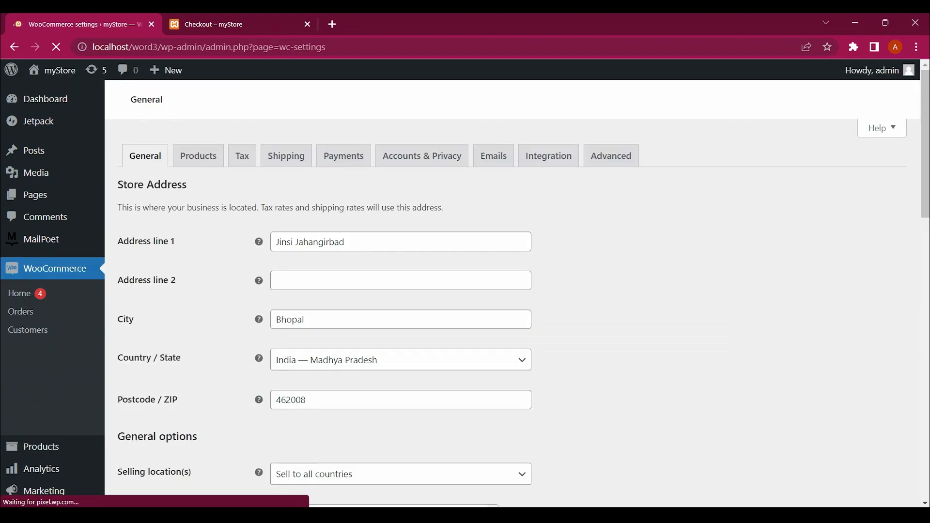
Review the general, tax, coupon and currency options in the General settings and save them
scroll(465, 291, "down", 4)
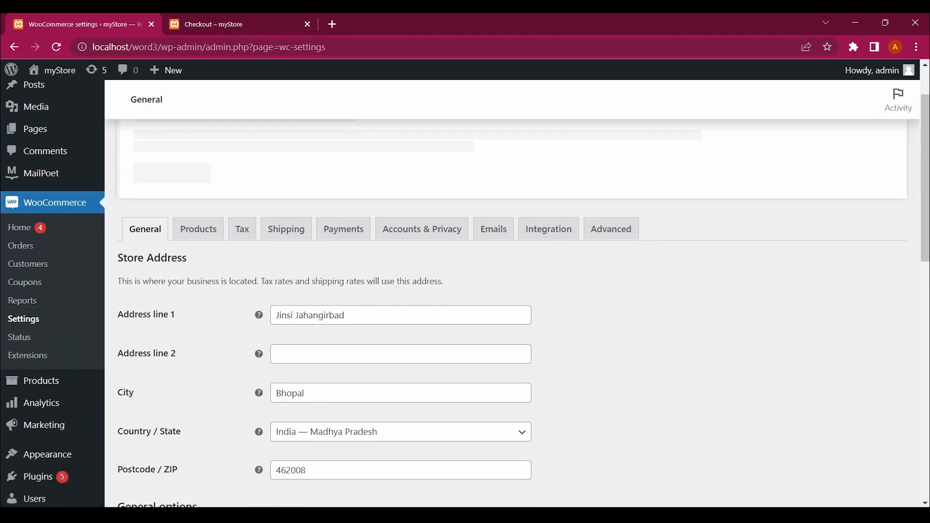
scroll(465, 310, "down", 5)
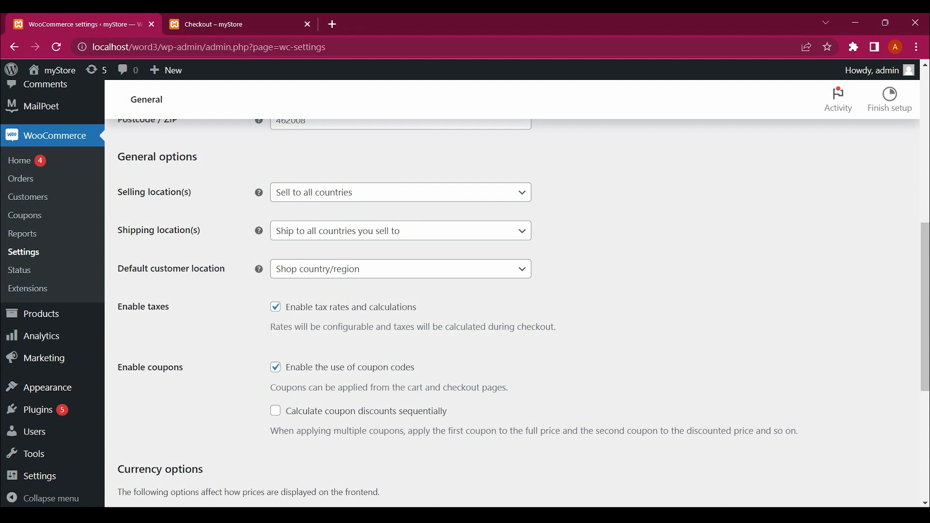
scroll(518, 310, "down", 3)
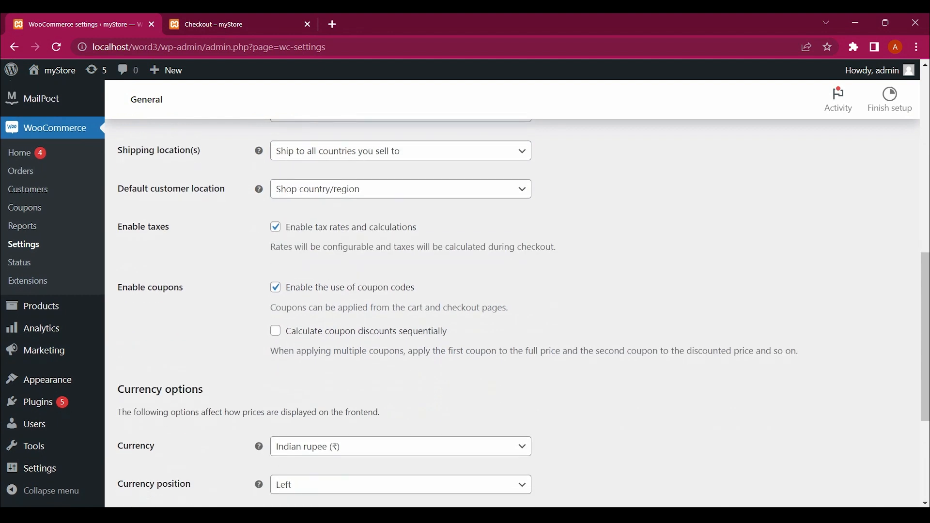
scroll(519, 311, "up", 6)
scroll(518, 310, "up", 3)
scroll(519, 311, "down", 13)
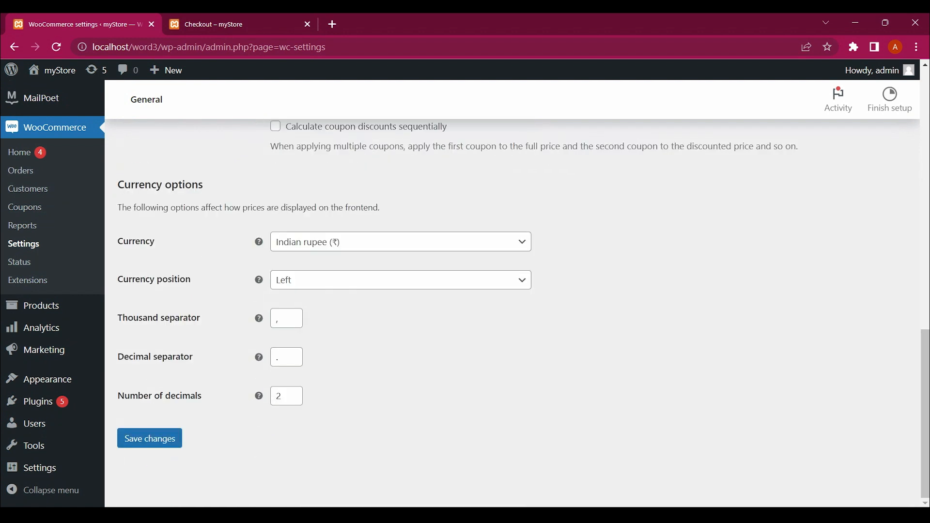
scroll(519, 310, "up", 6)
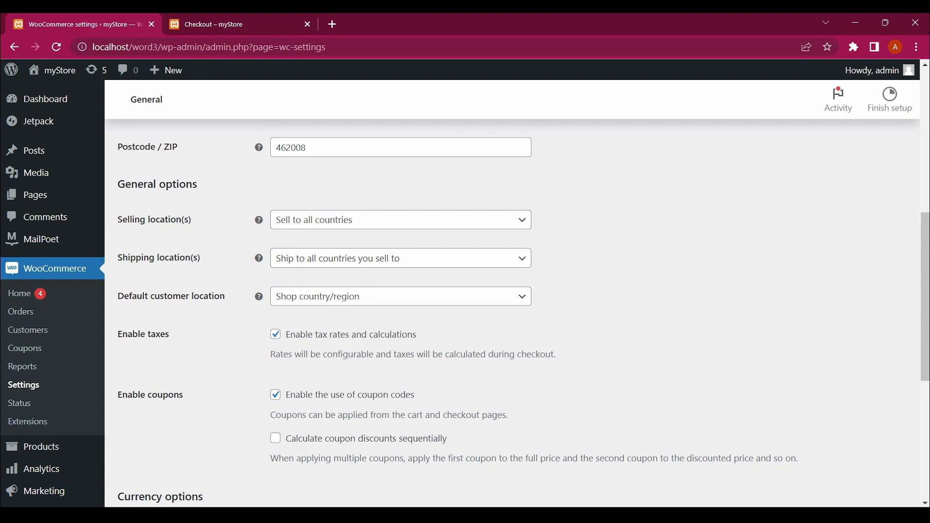
scroll(513, 293, "down", 3)
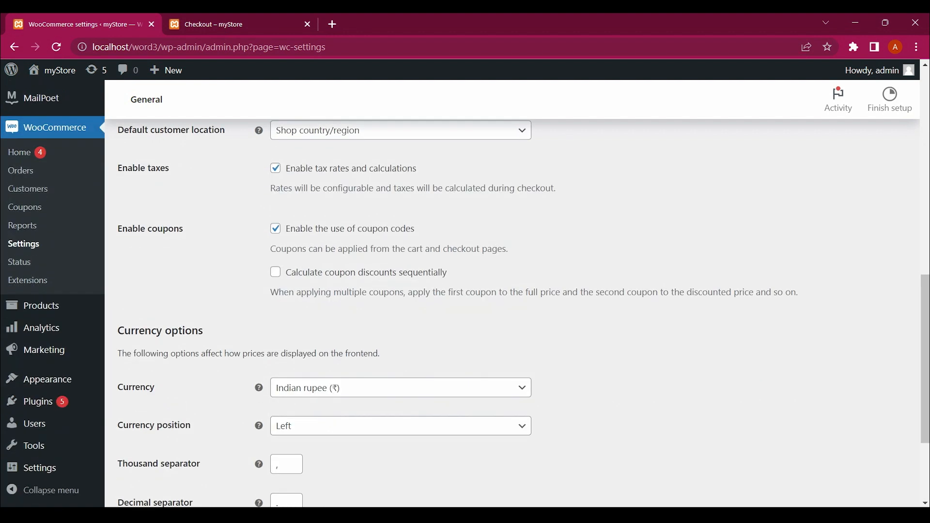
scroll(519, 310, "up", 7)
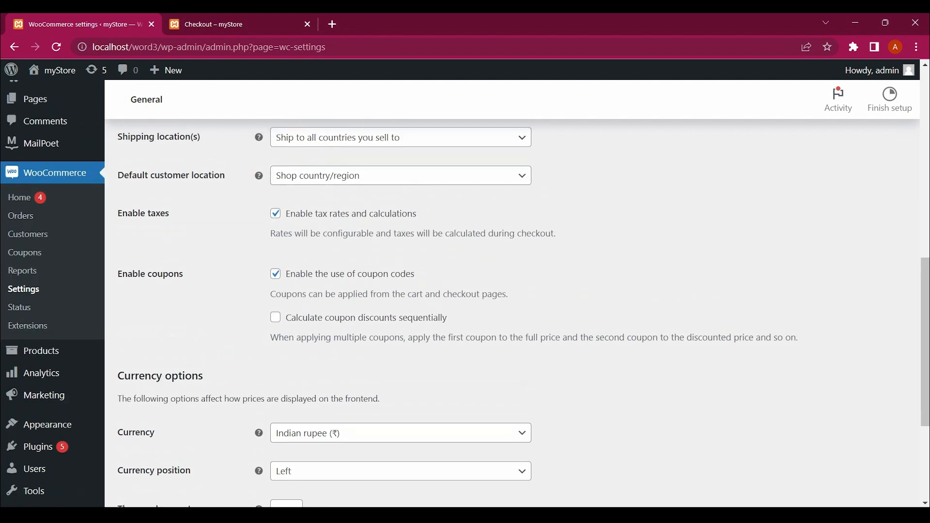
scroll(513, 311, "up", 4)
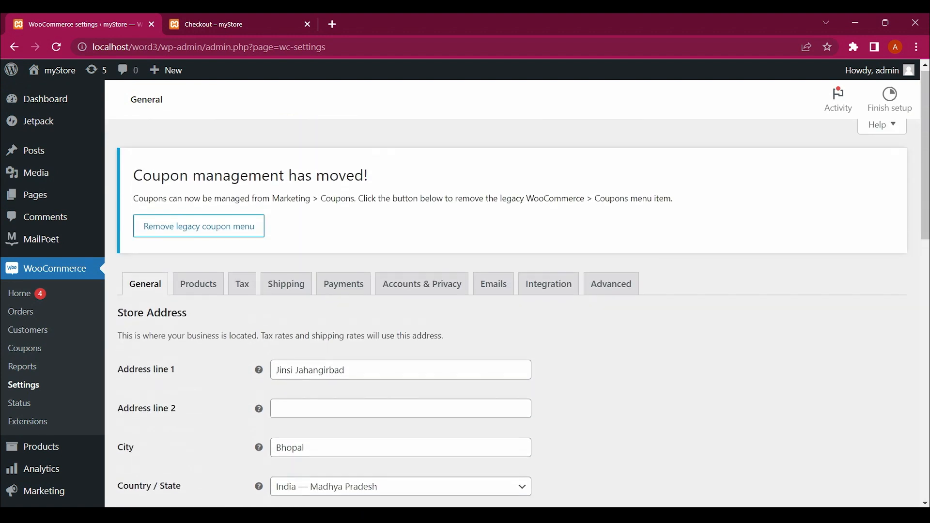
scroll(513, 310, "down", 11)
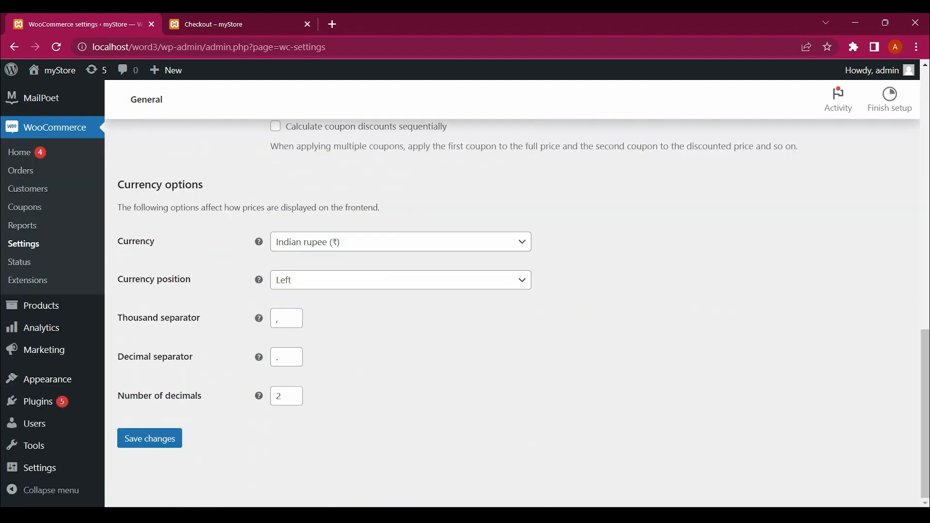
left_click(149, 438)
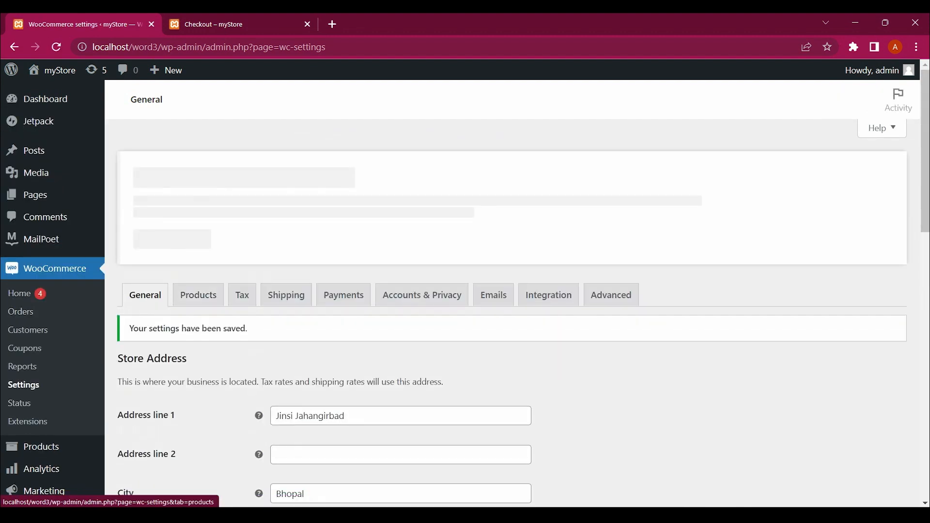
In the Tax settings, choose entering prices inclusive of tax and calculate tax based on the customer billing address
left_click(242, 295)
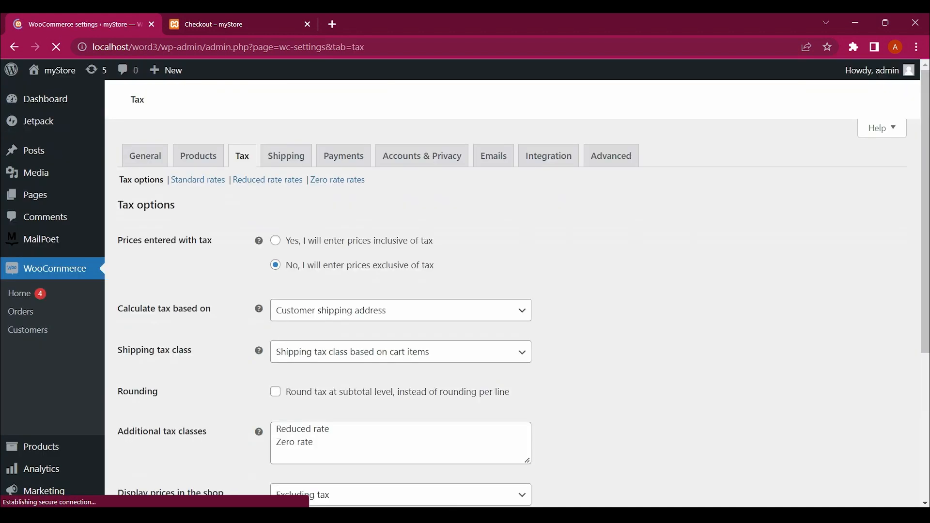
scroll(465, 291, "down", 3)
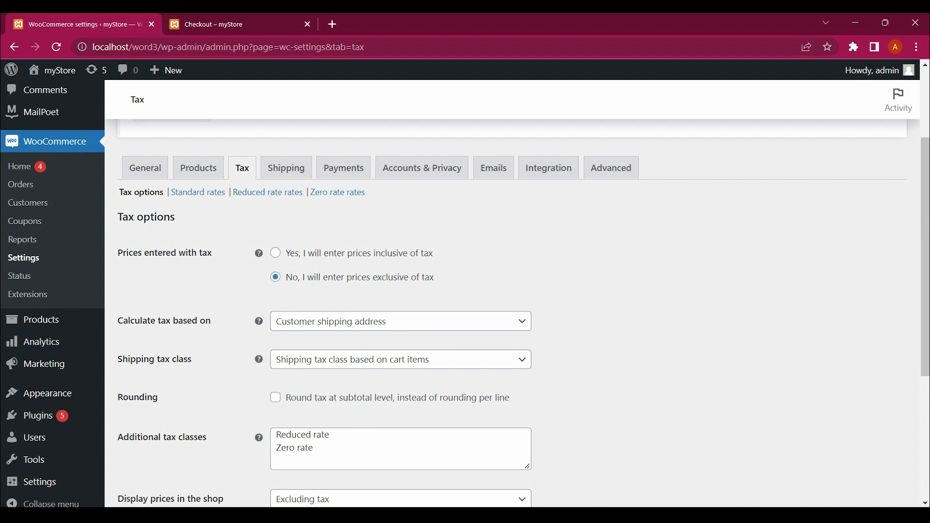
left_click(275, 245)
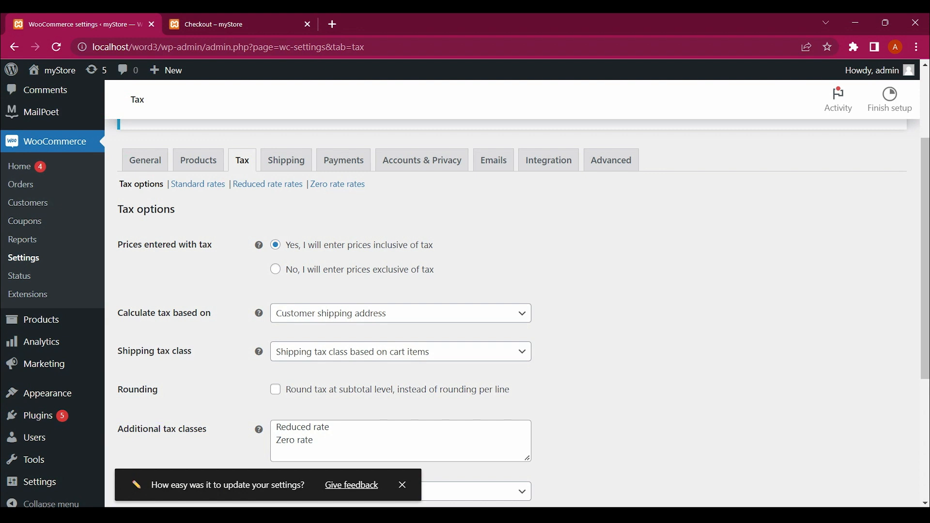
scroll(517, 290, "down", 1)
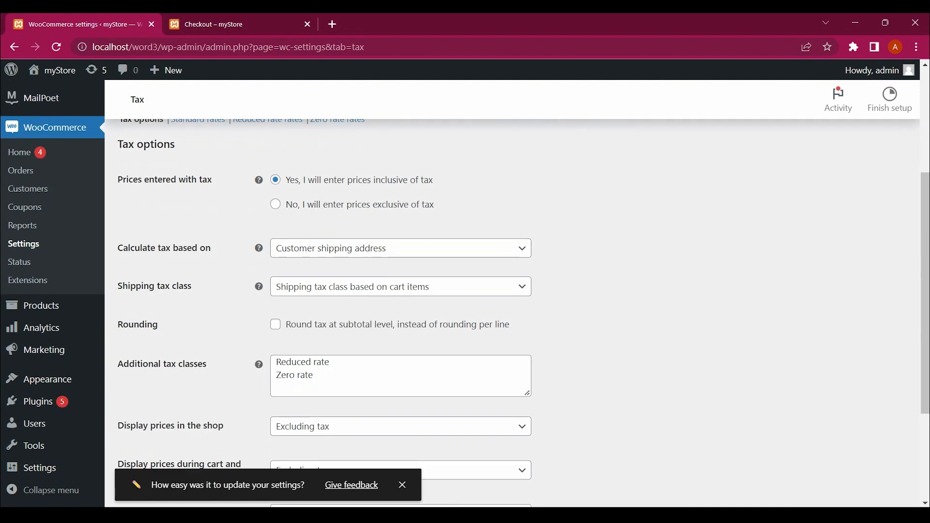
left_click(361, 249)
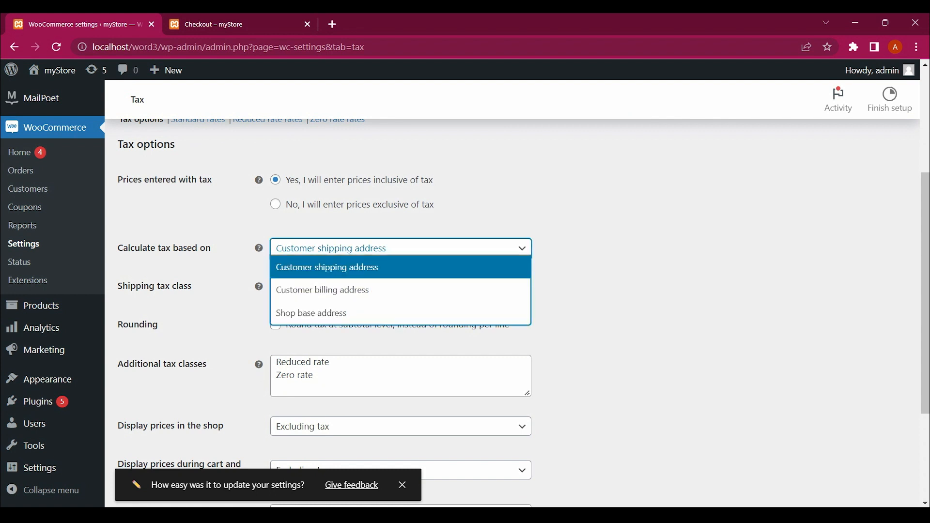
left_click(361, 291)
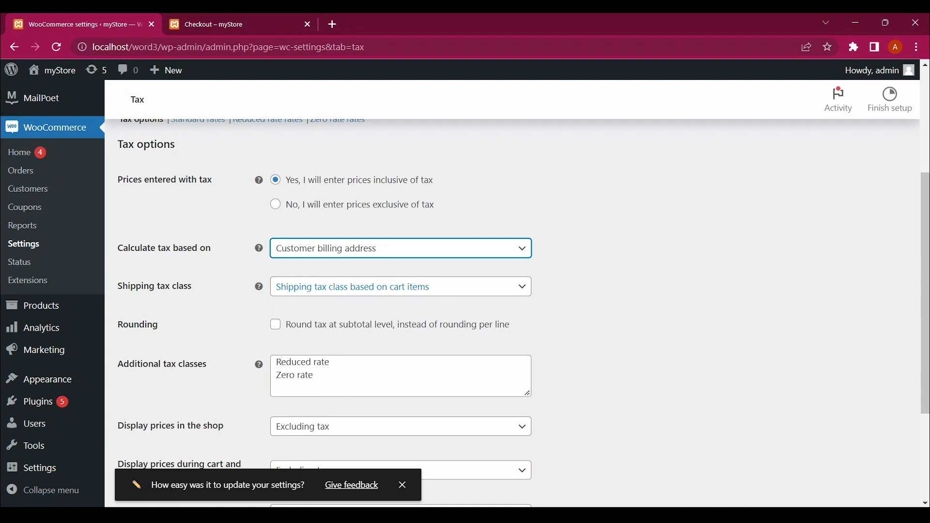
Keep the shipping tax class based on cart items and enable rounding tax at subtotal level
left_click(601, 286)
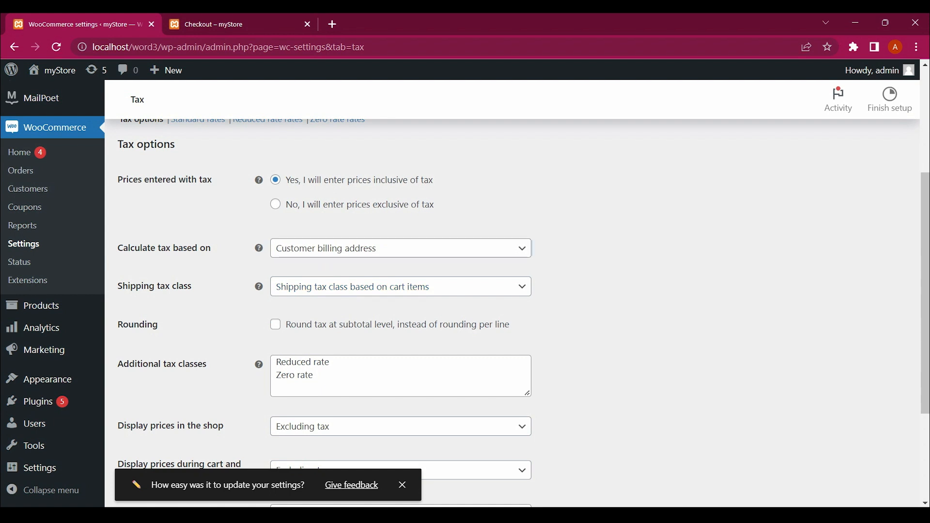
left_click(400, 287)
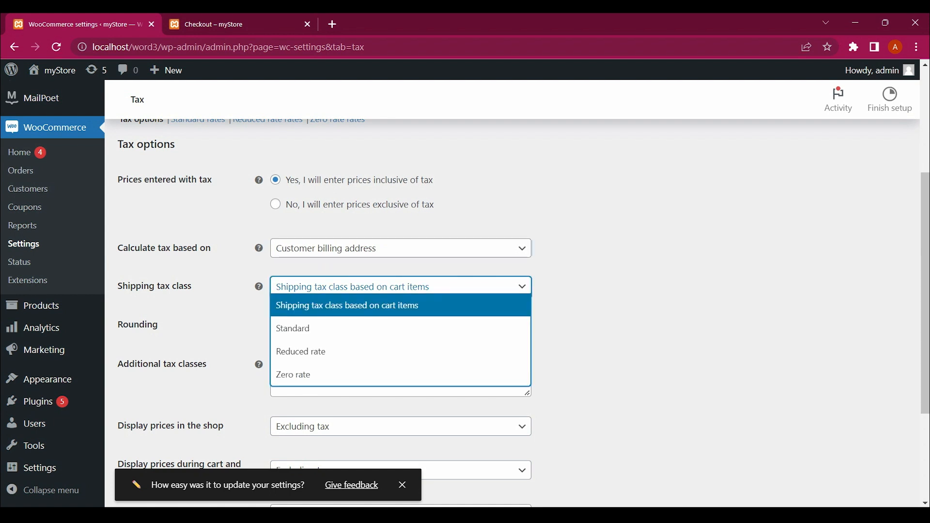
left_click(347, 305)
scroll(400, 310, "down", 1)
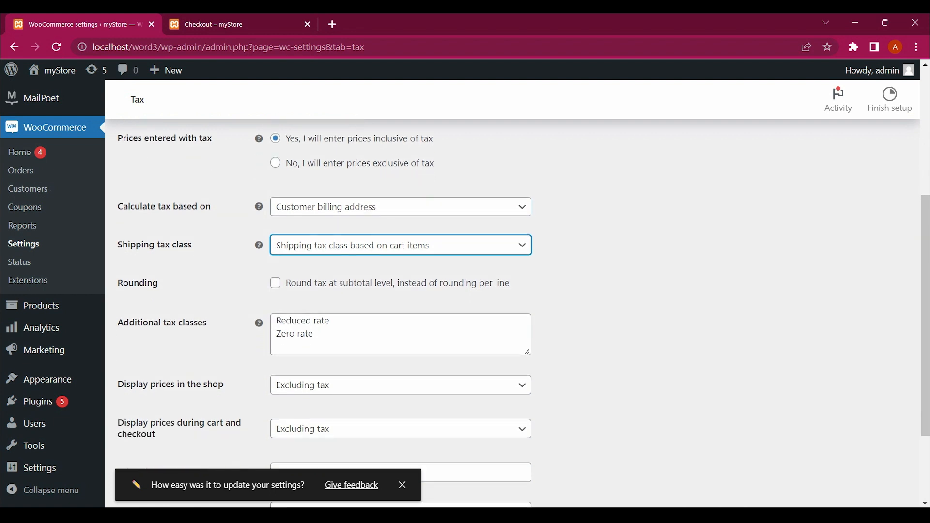
left_click(275, 283)
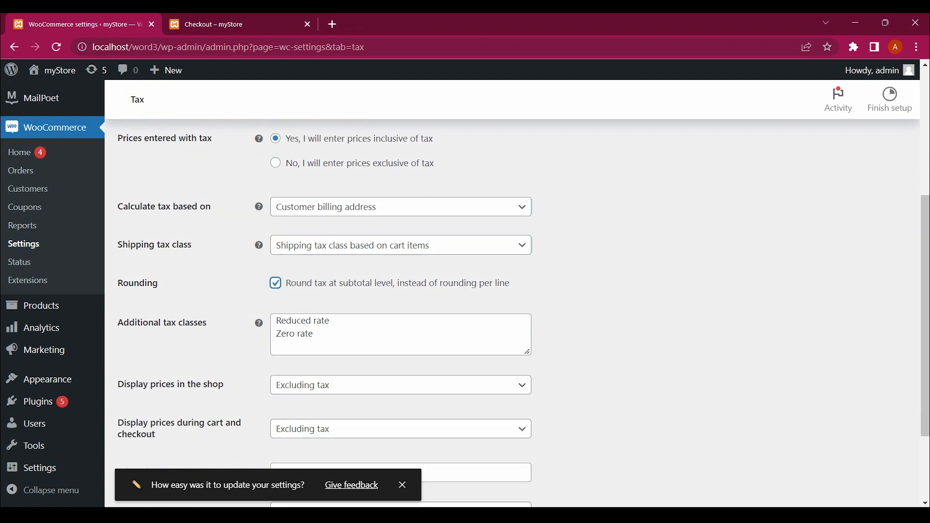
Add "tax 10" on a new line of the additional tax classes and dismiss the feedback prompt
scroll(513, 315, "down", 1)
left_click_drag(207, 260, 118, 260)
left_click(145, 281)
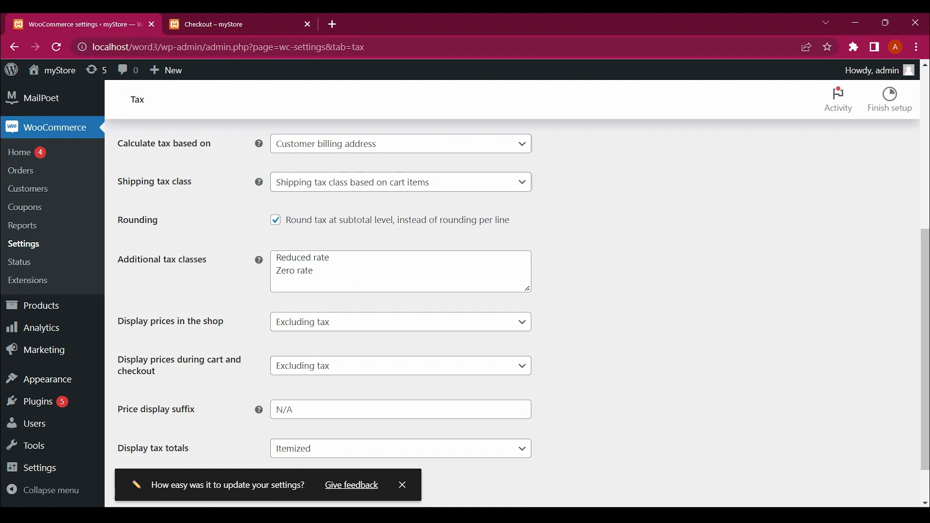
left_click_drag(277, 258, 330, 258)
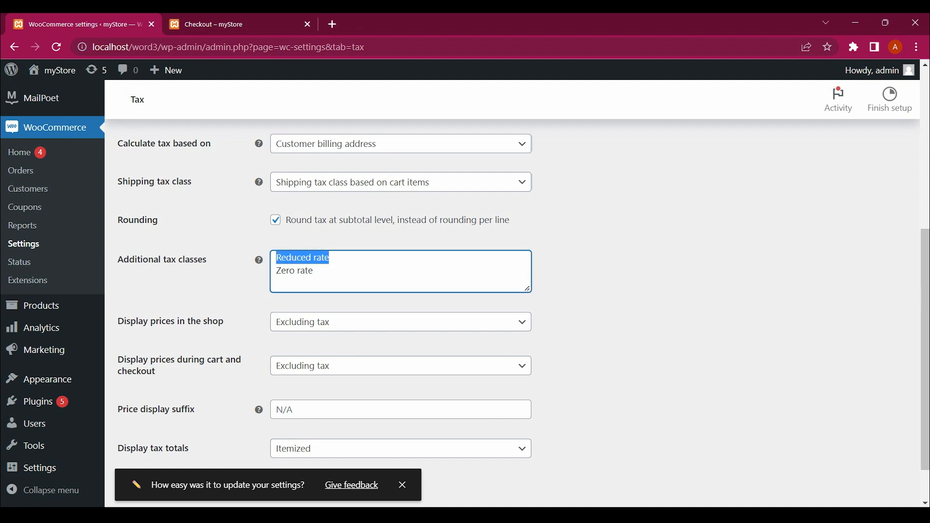
left_click(314, 271)
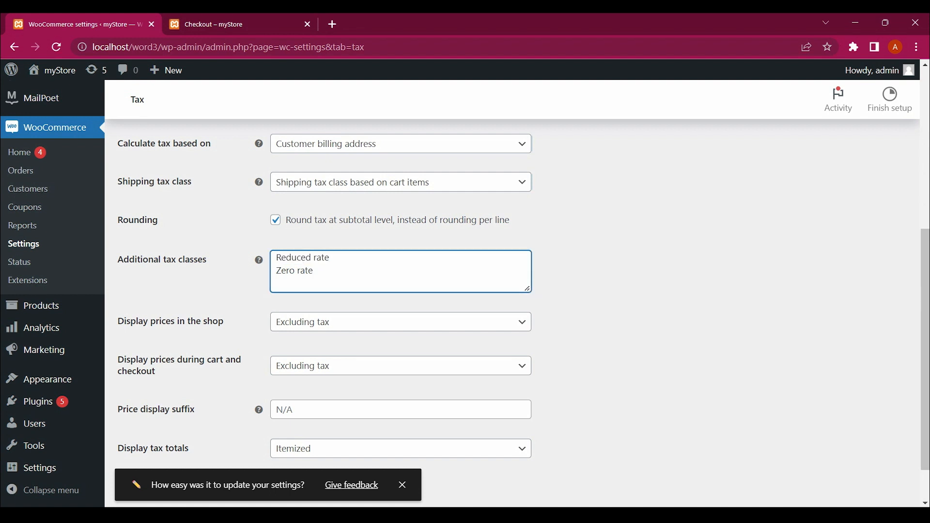
key("Return")
type("tax 10")
left_click(402, 485)
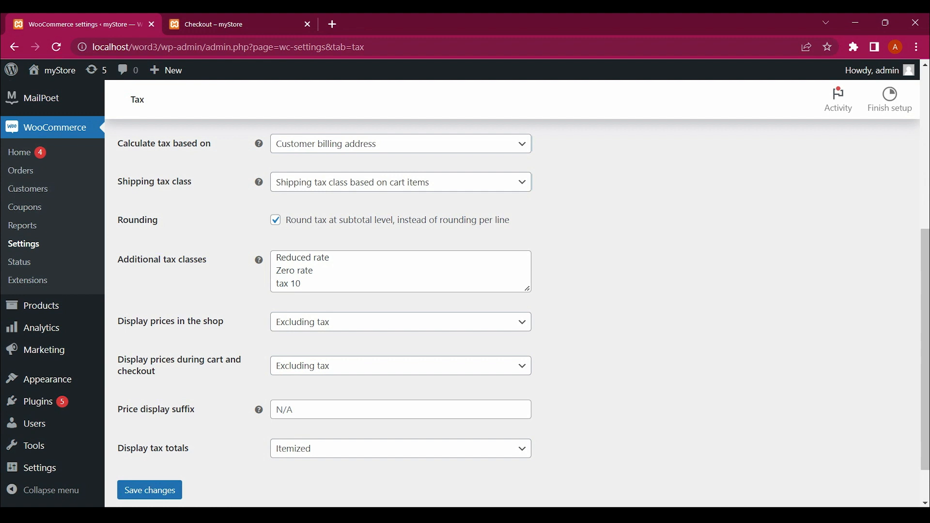
Save the changed tax options and check the list of tax classes
left_click(301, 284)
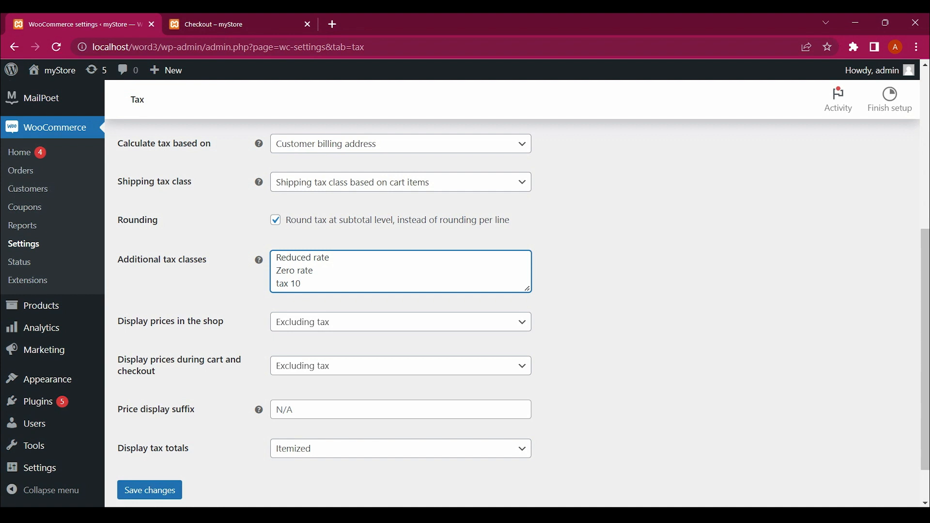
scroll(518, 310, "down", 1)
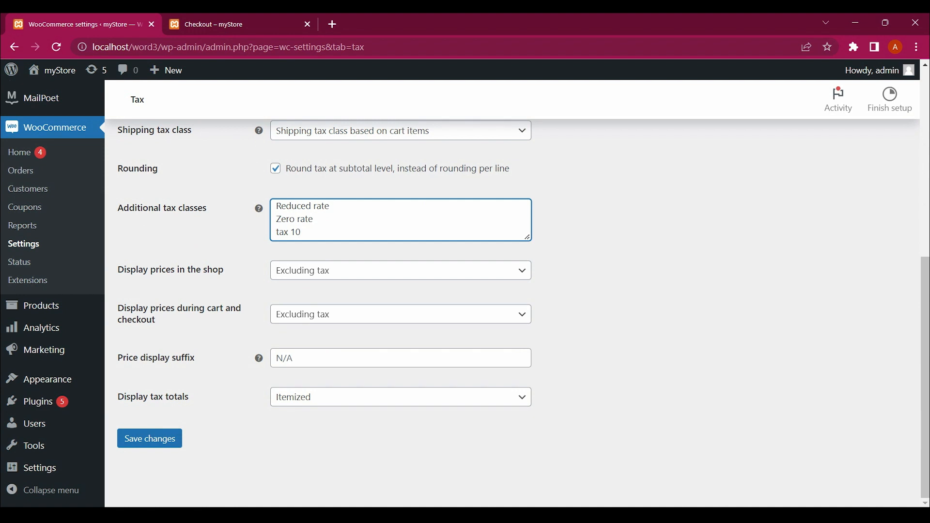
left_click(149, 439)
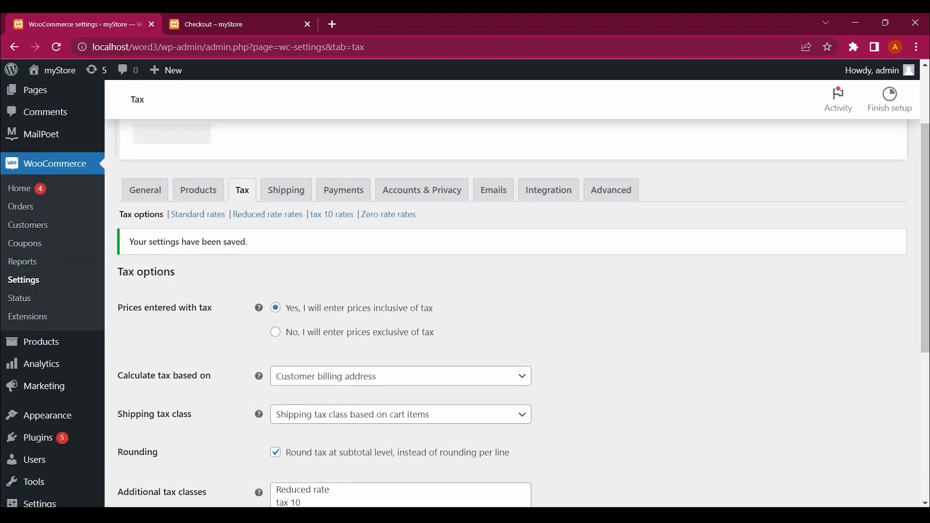
scroll(512, 313, "down", 1)
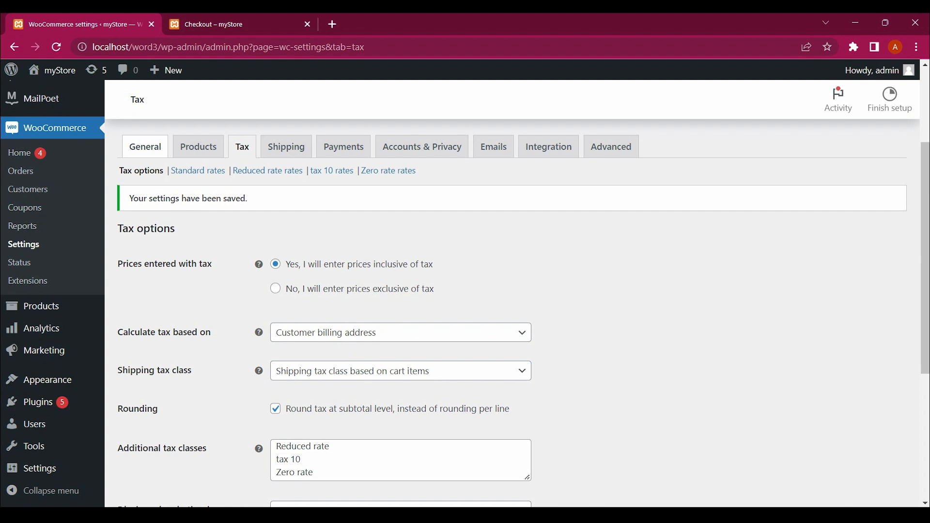
Check the Enable taxes option in the General settings, then return to the Tax settings
left_click(145, 147)
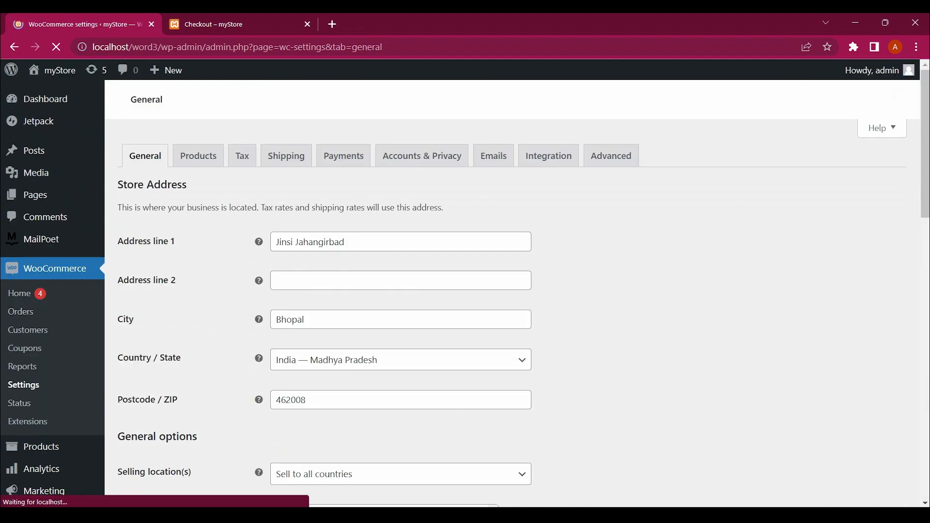
scroll(511, 313, "down", 6)
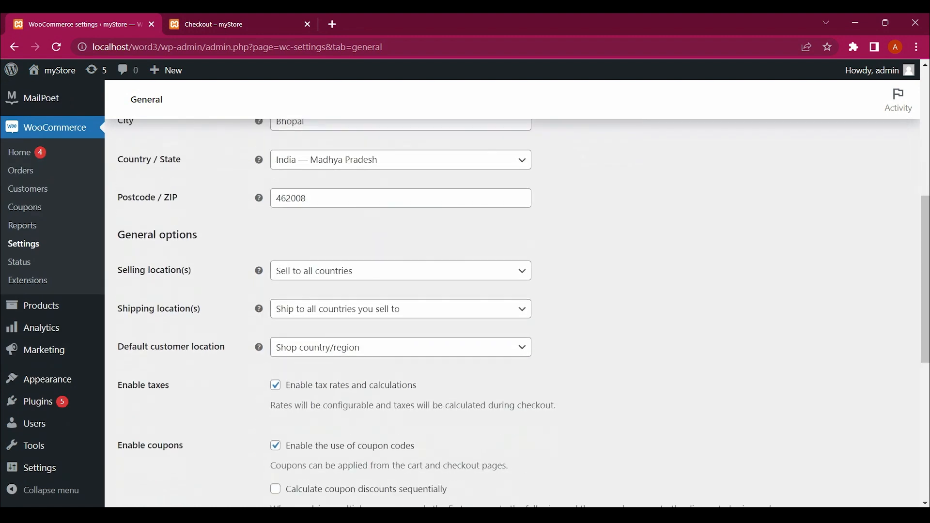
scroll(512, 313, "up", 7)
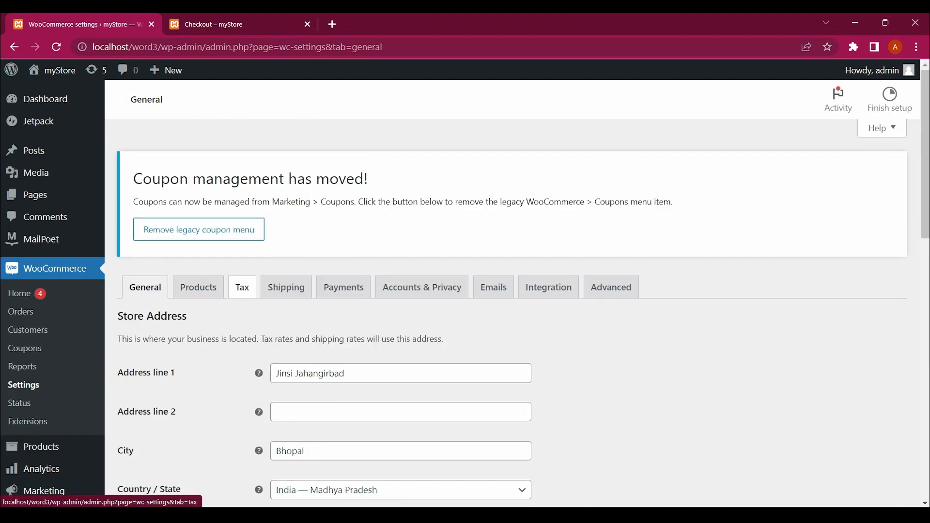
left_click(242, 287)
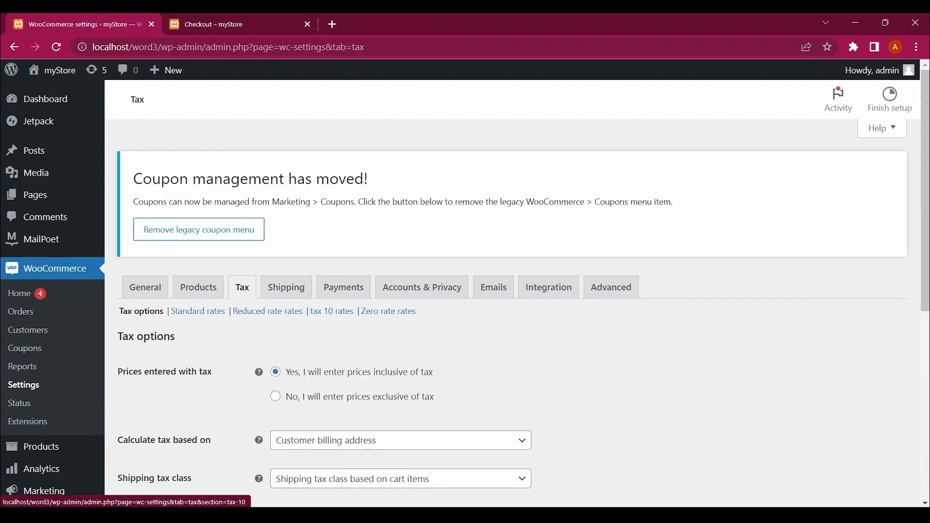
Insert a rate row in the "tax 10" tax class and turn off its shipping option
left_click(332, 312)
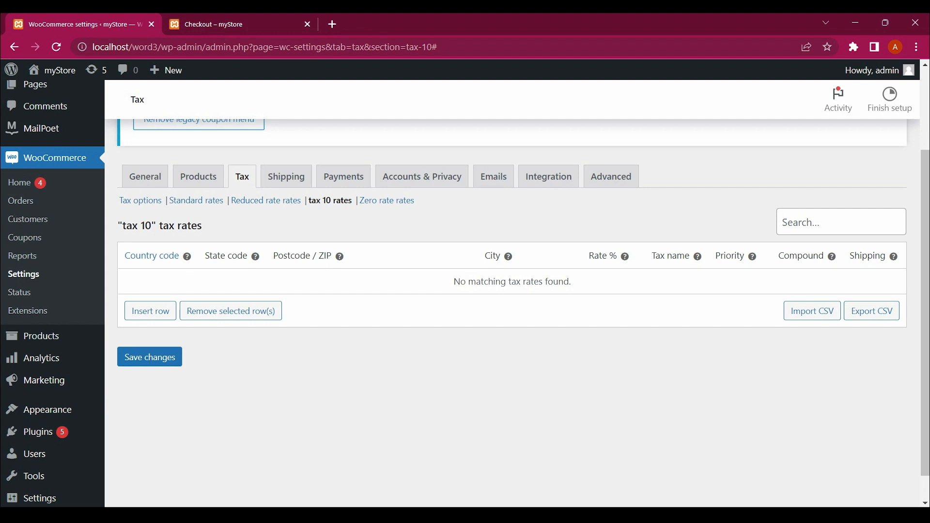
left_click(165, 312)
scroll(514, 291, "down", 3)
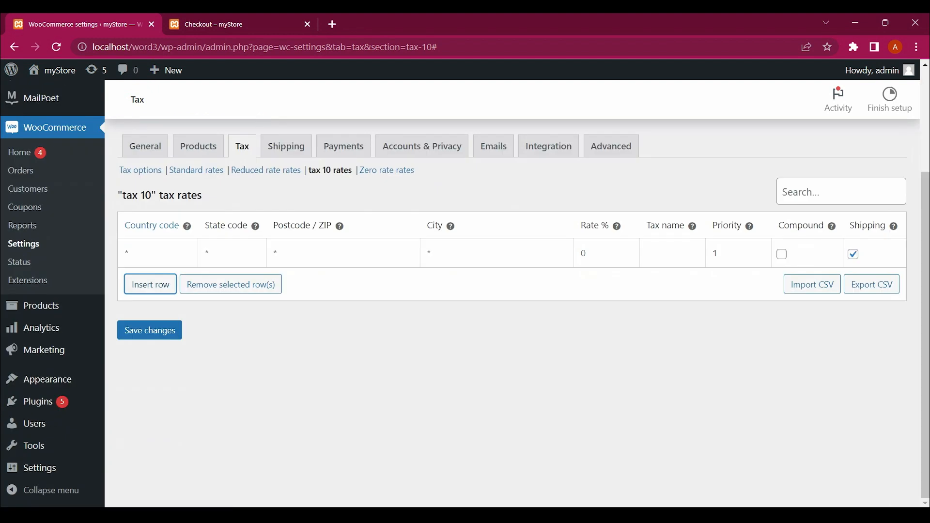
left_click(150, 253)
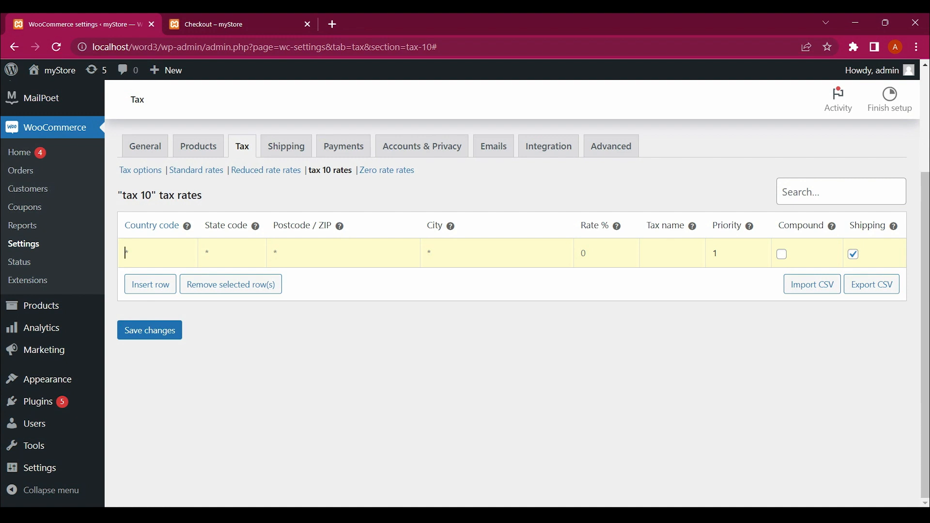
left_click(853, 254)
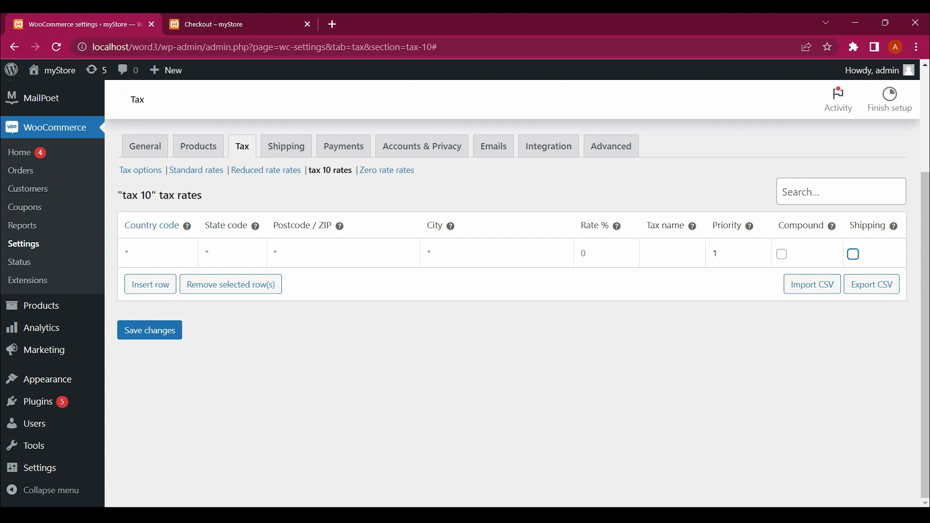
Set the new tax row's country code to IN, rate to 6 and tax name to CGST
left_click(127, 253)
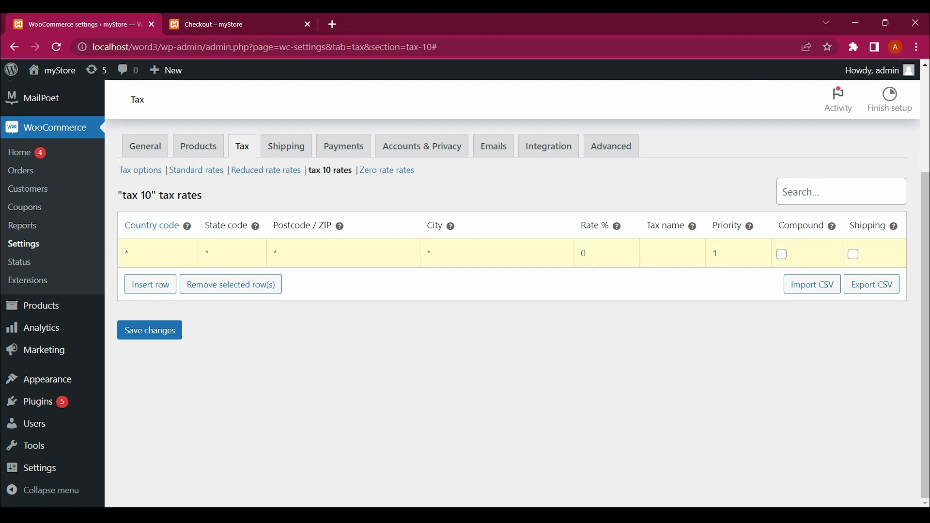
type("IN")
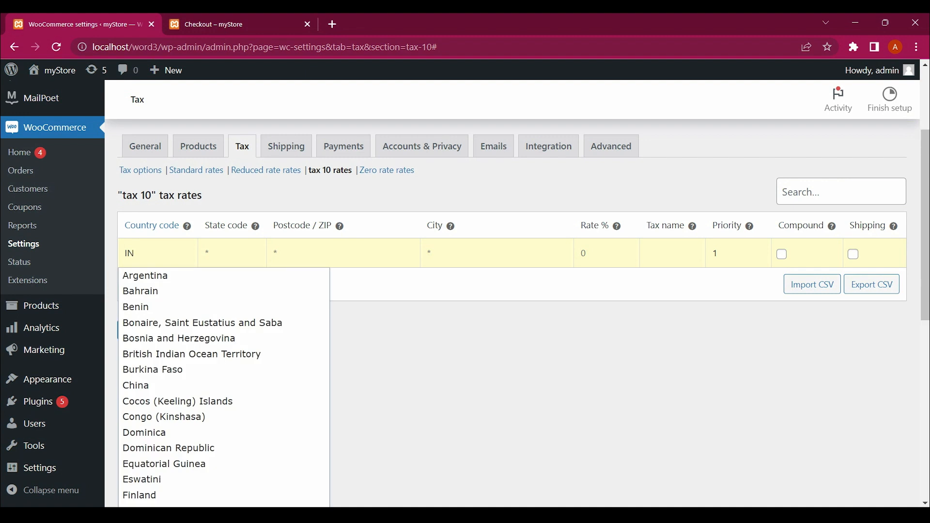
key("Escape")
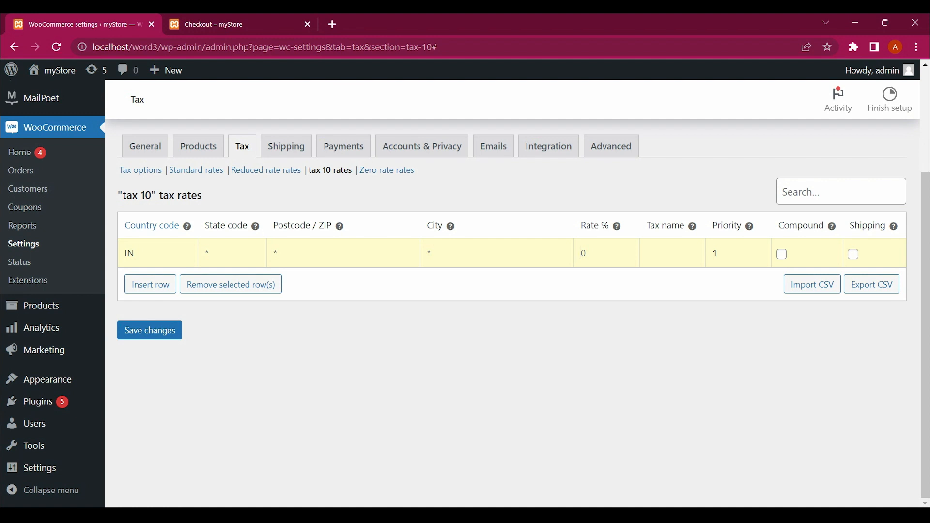
type("6")
type("CGST")
left_click(207, 253)
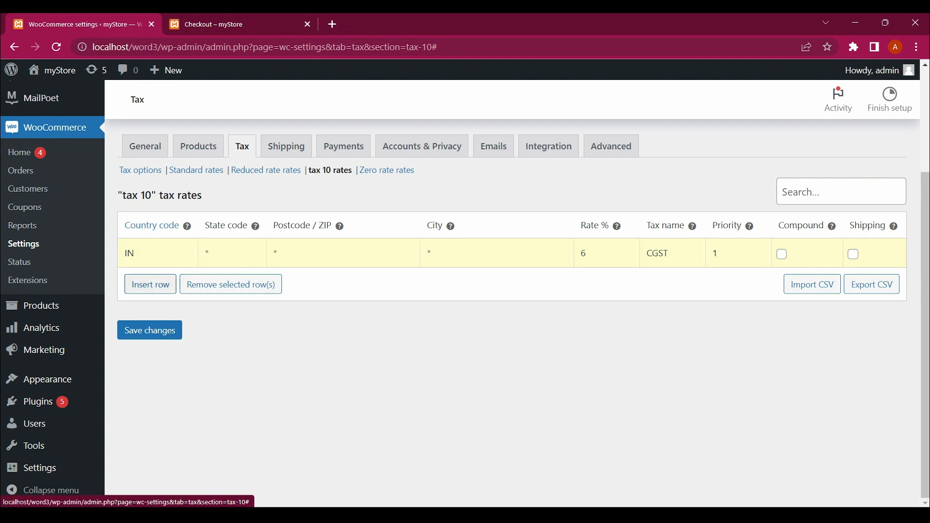
Insert a second tax row with country code IN, state code MP, rate 6 and tax name SGST
left_click(150, 285)
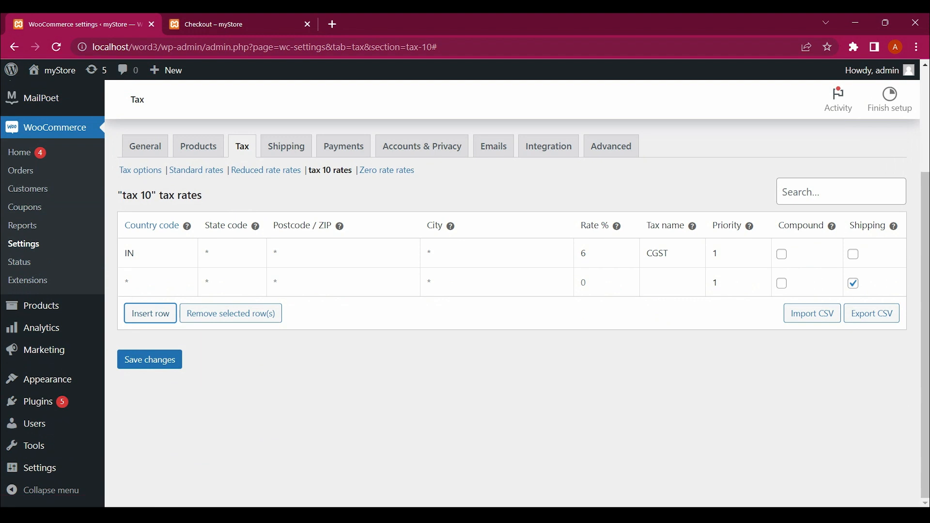
left_click(145, 283)
type("IN")
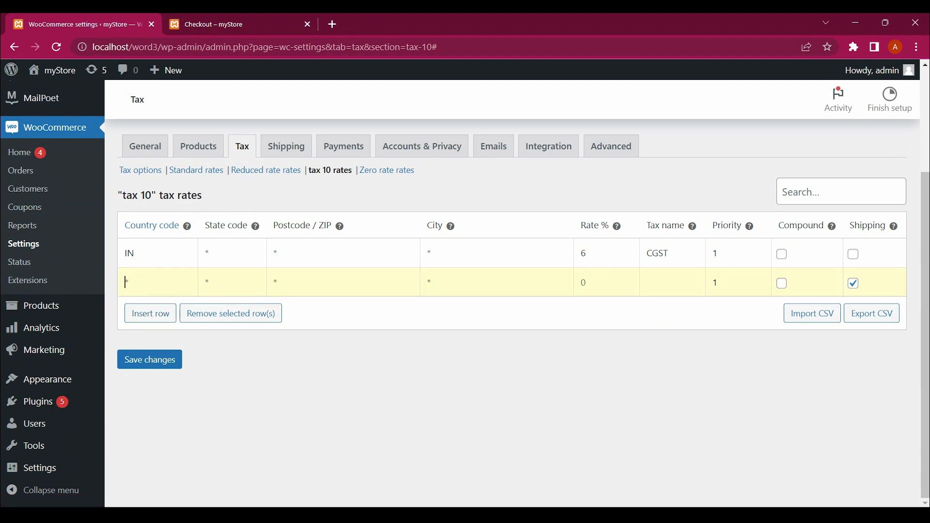
key("Tab")
type("MP")
type("S")
type("GST")
Turn off shipping for the SGST row, set its priority to 2 and save the tax rates
left_click(853, 284)
left_click(760, 278)
left_click(150, 360)
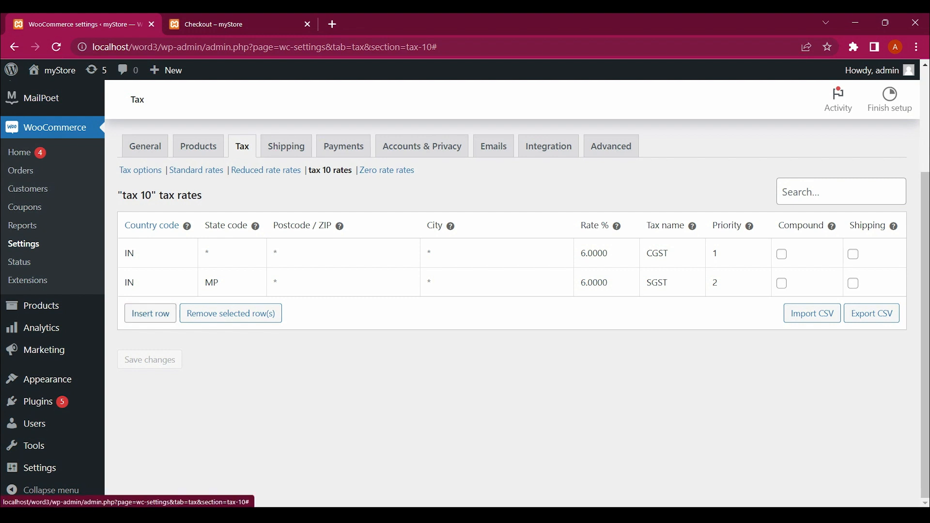
Insert a third row in the "tax 10" rates with country code IN
left_click(150, 313)
scroll(150, 314, "down", 3)
left_click(150, 311)
type("IN")
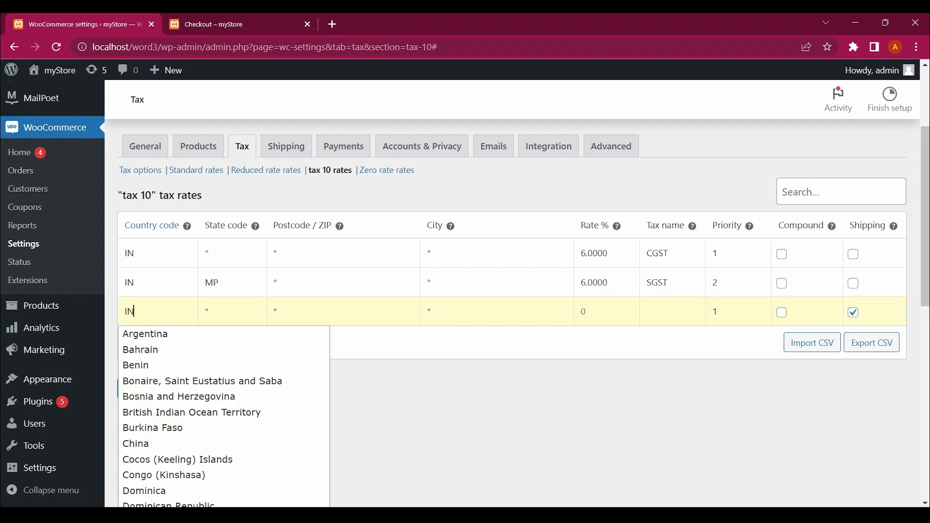
key("Escape")
left_click(219, 283)
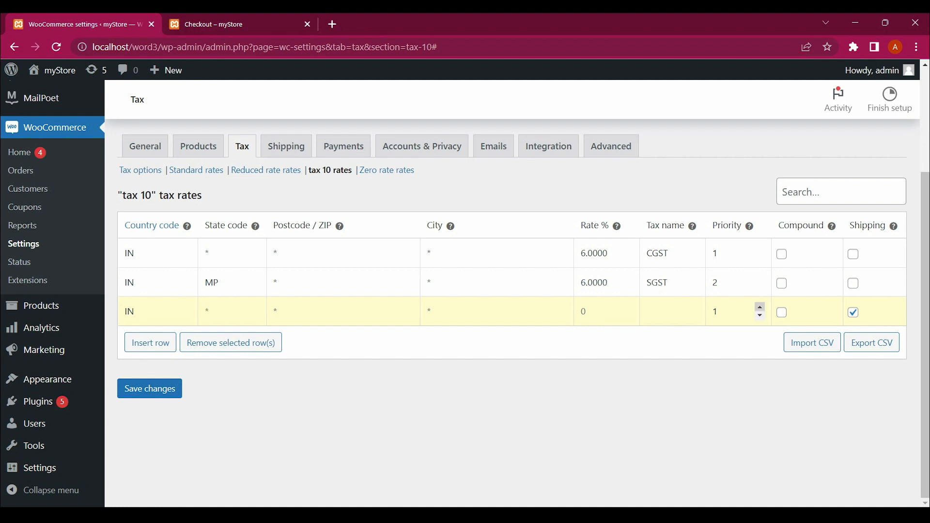
Give the third tax row priority 2, tax name IGST and rate 5, and turn off its shipping option
left_click(760, 308)
left_click(718, 283)
type("IGST")
type("5")
left_click(853, 313)
left_click(206, 312)
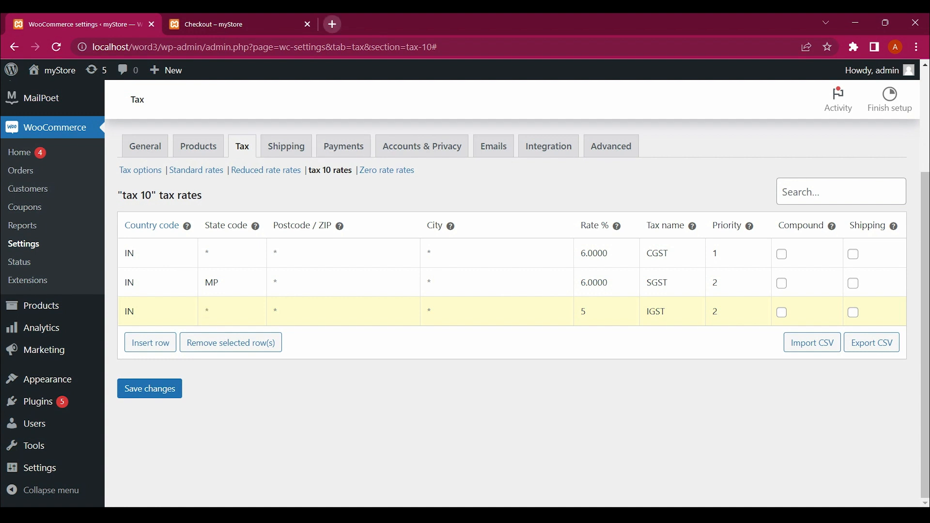
Search Google in a new tab for "state code of india" and find Delhi's code in the Zoho Books list
left_click(332, 25)
type("st")
key("Return")
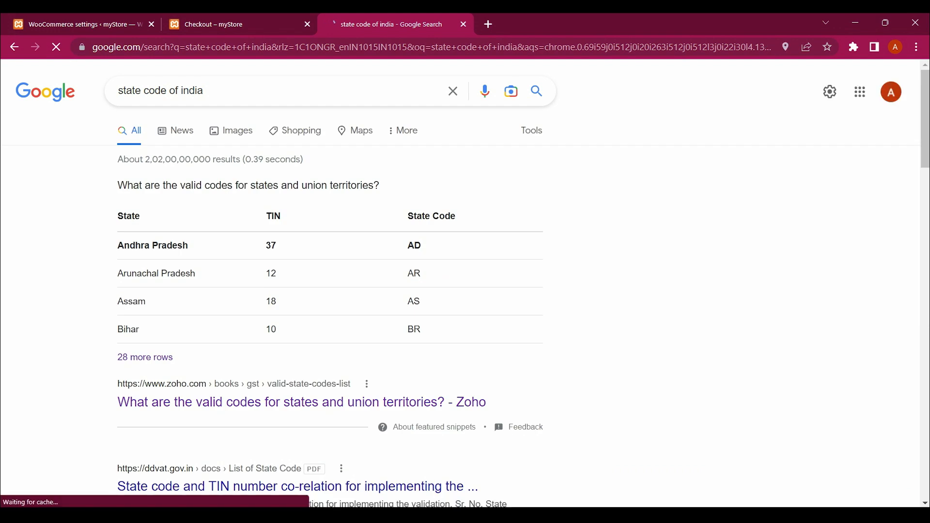
left_click(302, 403)
scroll(465, 281, "down", 4)
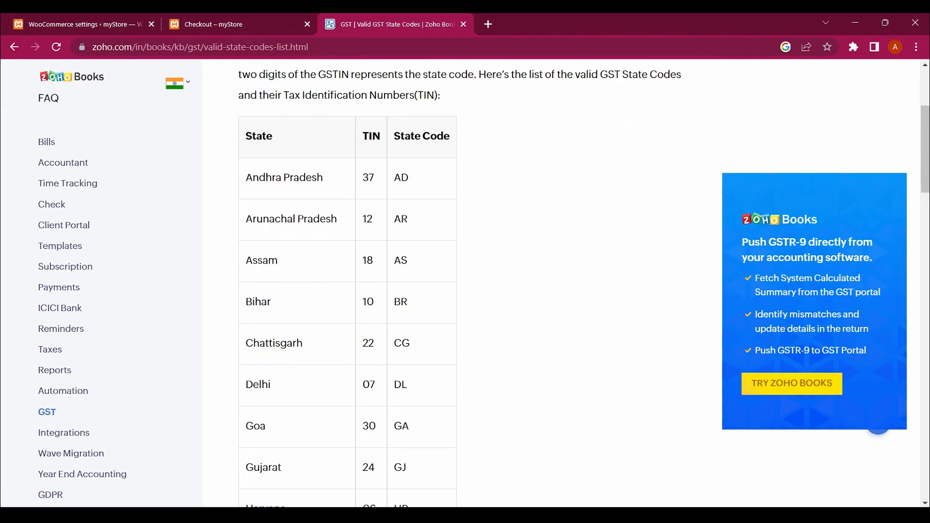
scroll(402, 300, "down", 2)
left_click_drag(408, 301, 395, 301)
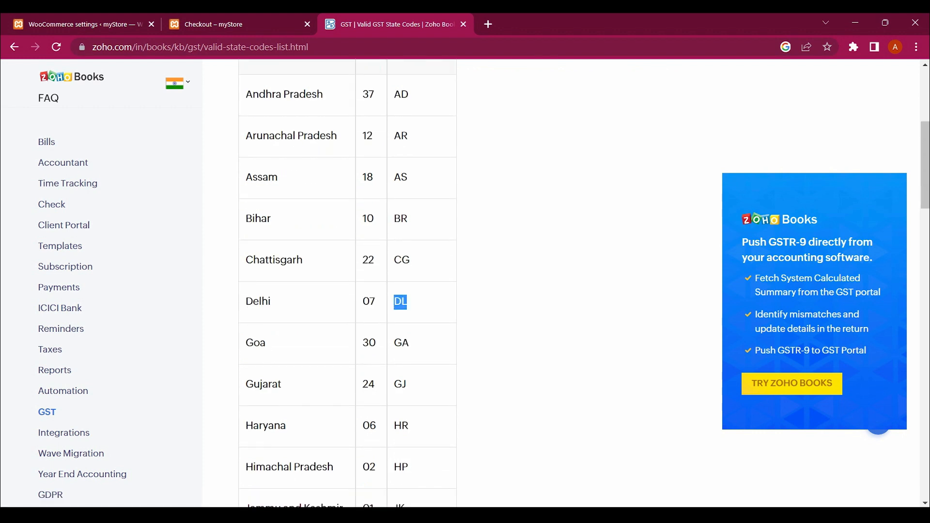
Return to the WooCommerce tax rates, set the IGST row's state code to DL and save the changes
left_click(232, 24)
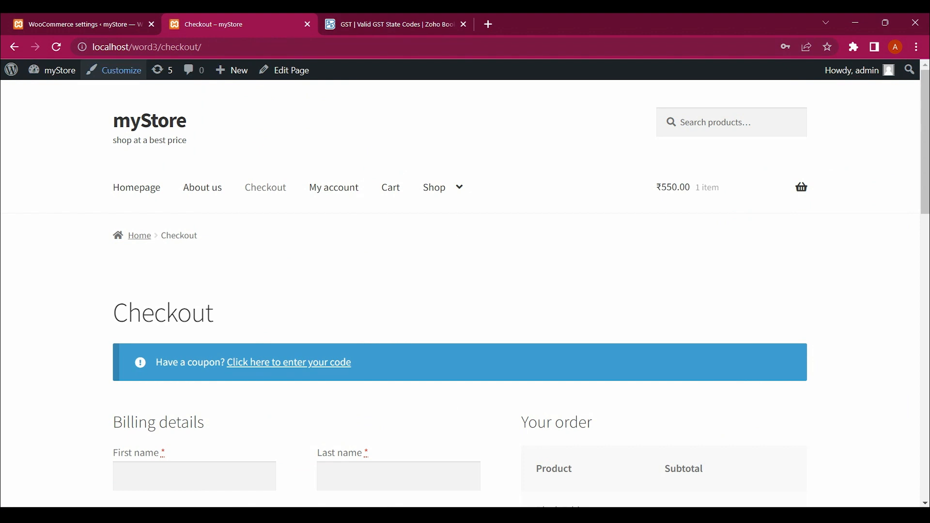
left_click(77, 24)
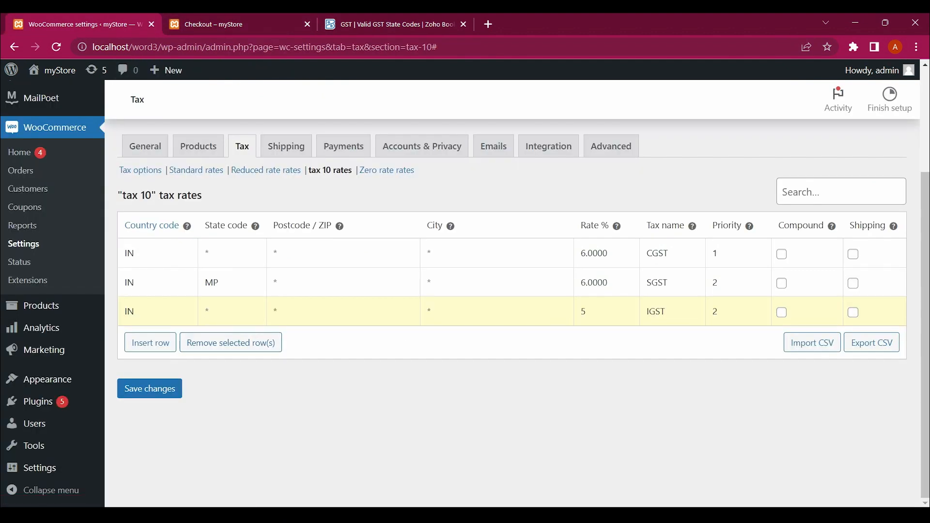
type("DL")
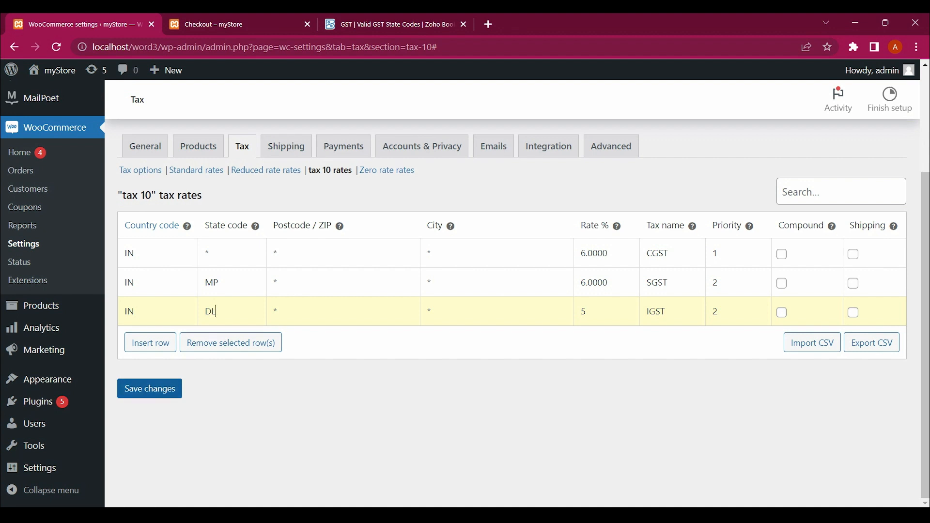
left_click(150, 389)
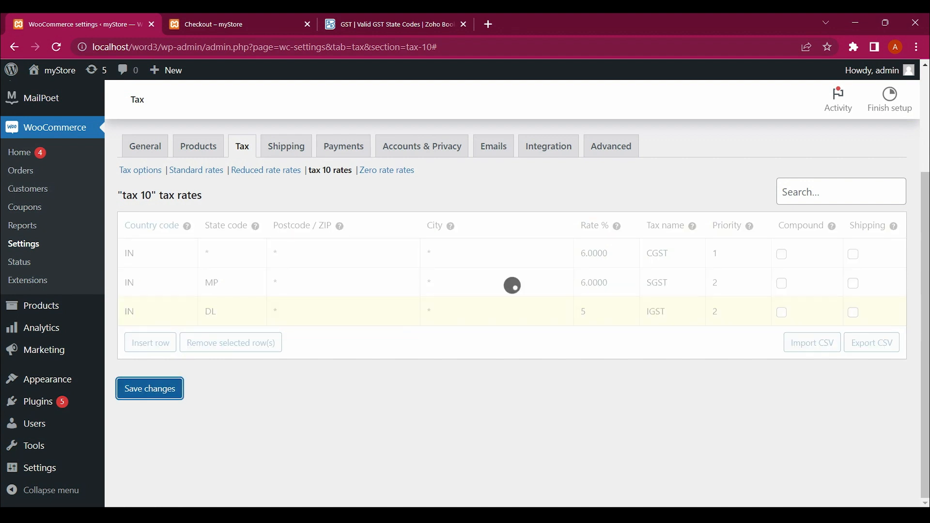
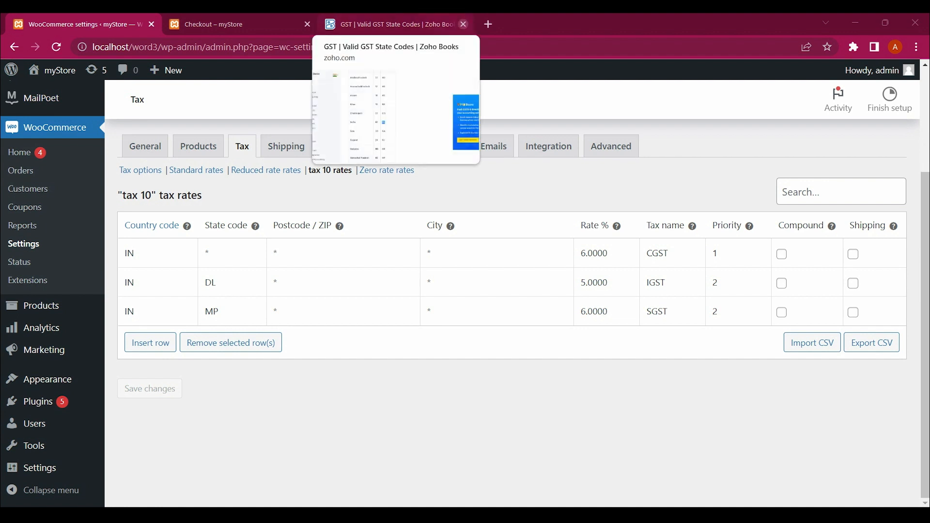
Examine the billing details and order summary on the store's Checkout page, and reload it to check for taxes
left_click(228, 24)
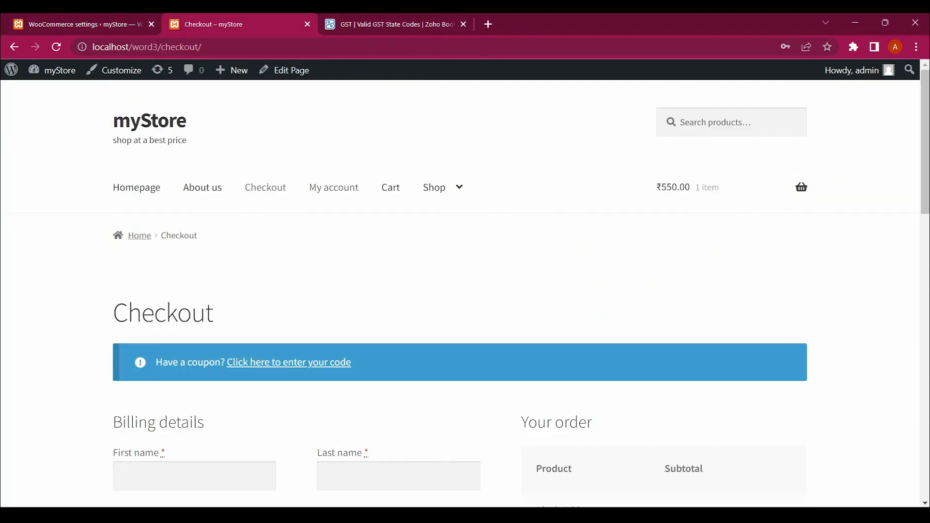
scroll(465, 290, "down", 4)
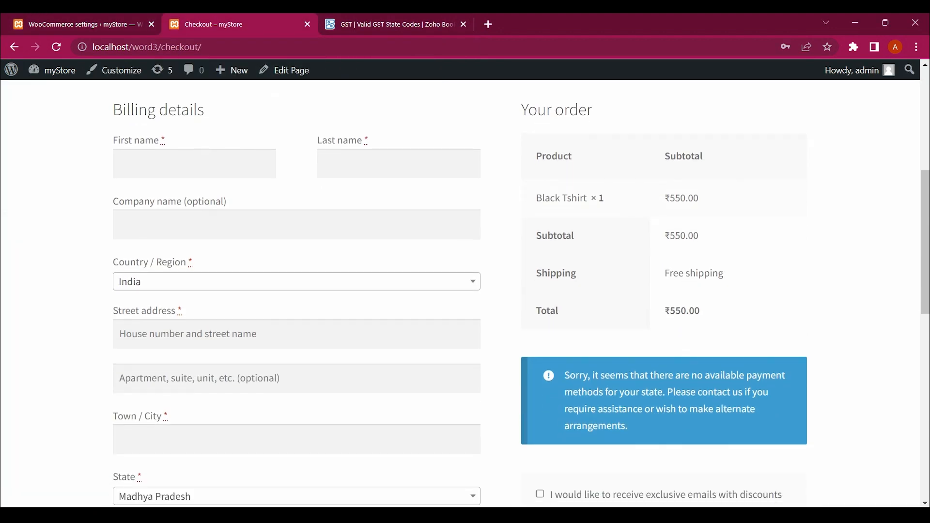
scroll(465, 291, "down", 6)
scroll(466, 291, "up", 10)
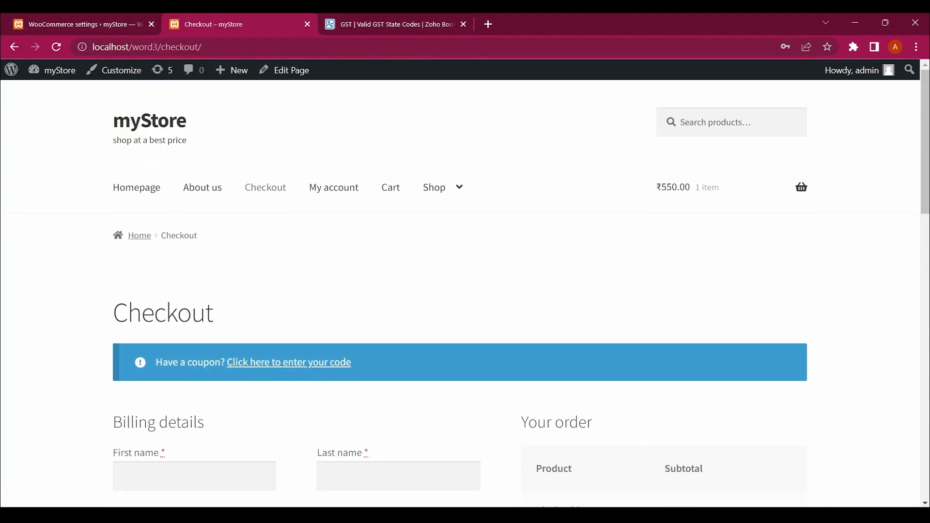
scroll(465, 291, "down", 4)
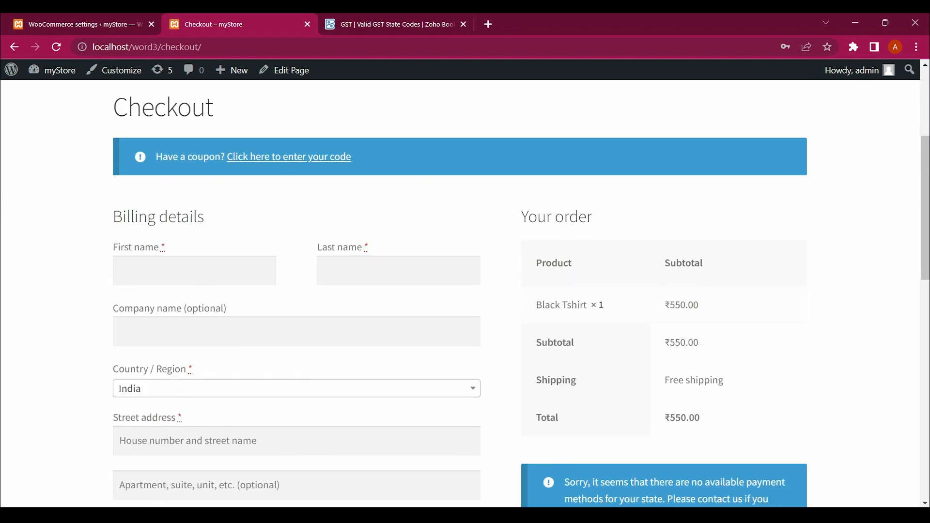
scroll(466, 291, "up", 1)
scroll(465, 291, "up", 3)
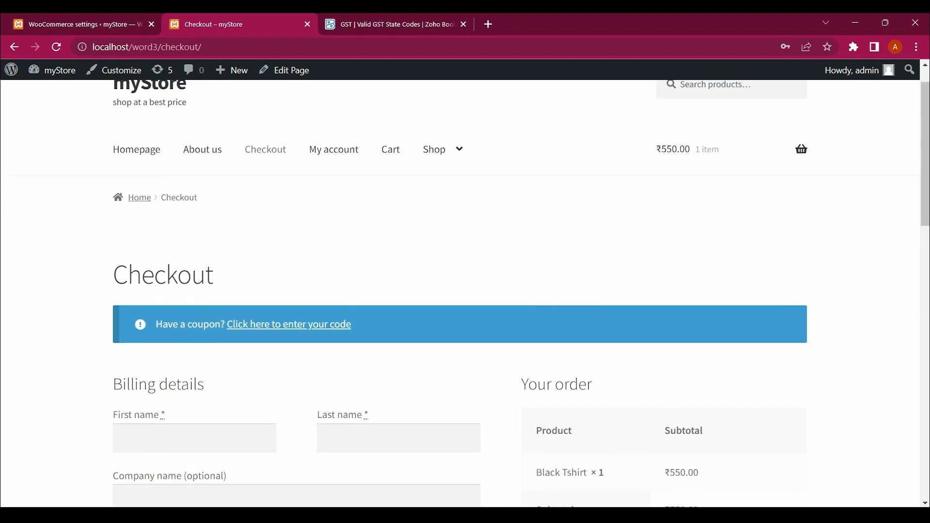
scroll(465, 290, "down", 10)
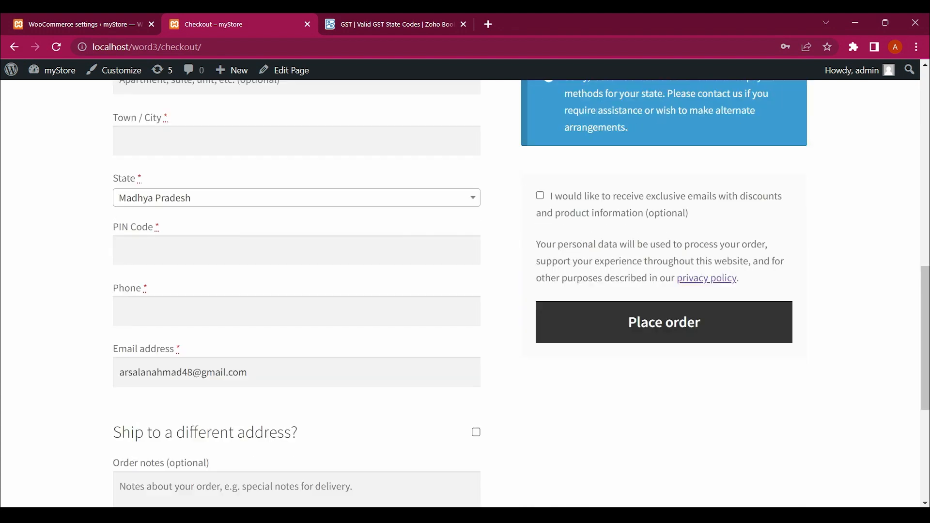
scroll(465, 290, "up", 10)
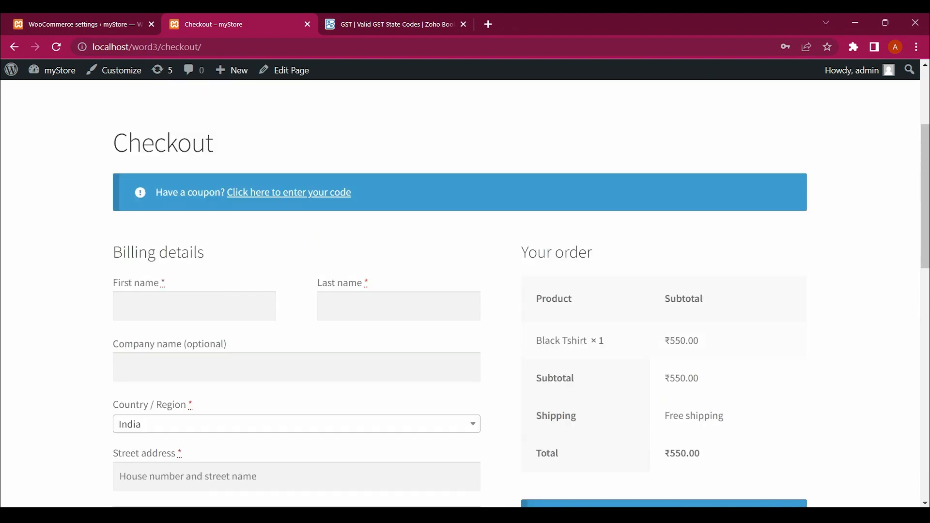
scroll(465, 290, "up", 2)
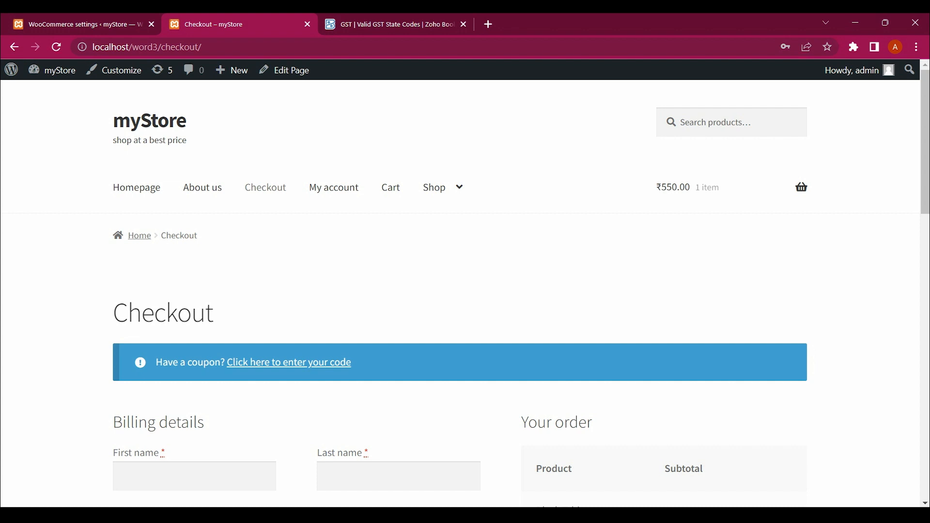
key("F5")
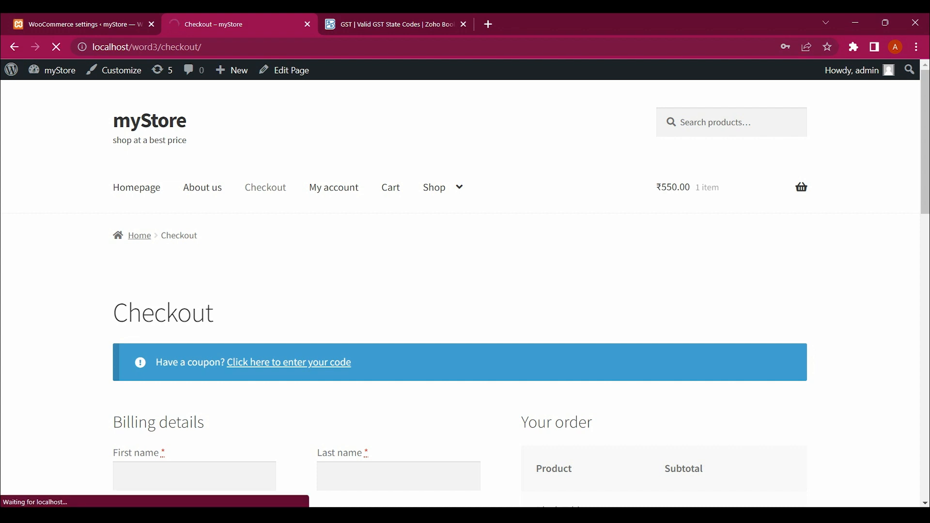
scroll(465, 291, "down", 5)
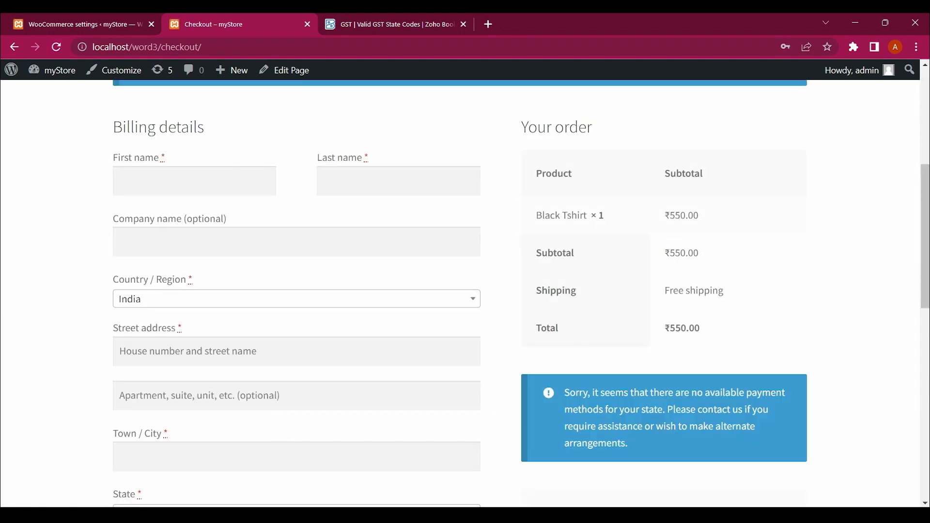
Go back to the store admin and open the Black Tshirt product for editing
left_click(92, 23)
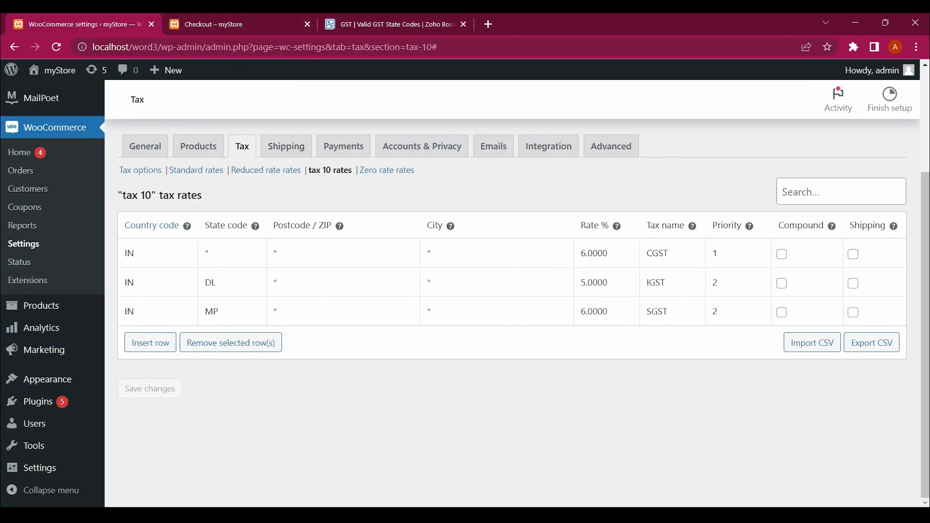
left_click(41, 305)
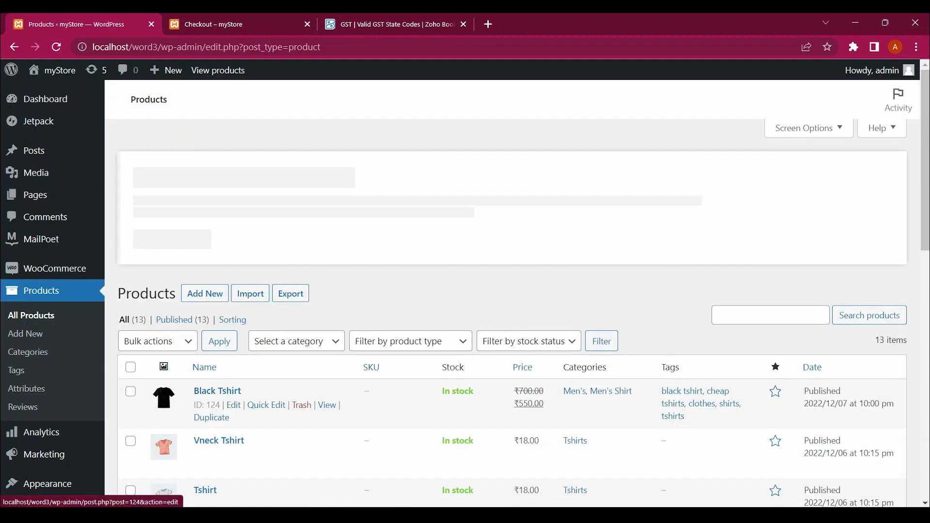
left_click(233, 405)
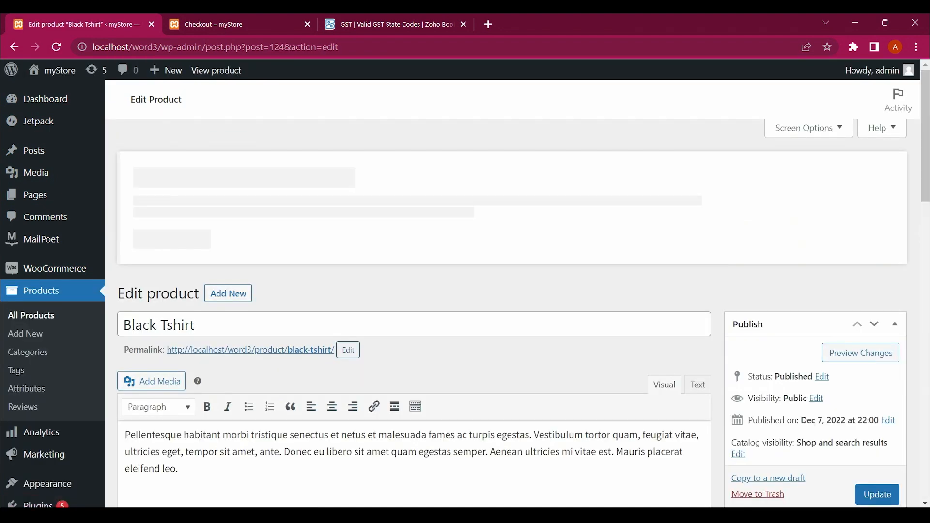
Keep the Black Tshirt's tax status as Taxable, set its tax class to tax 10 and update the product
scroll(518, 310, "down", 10)
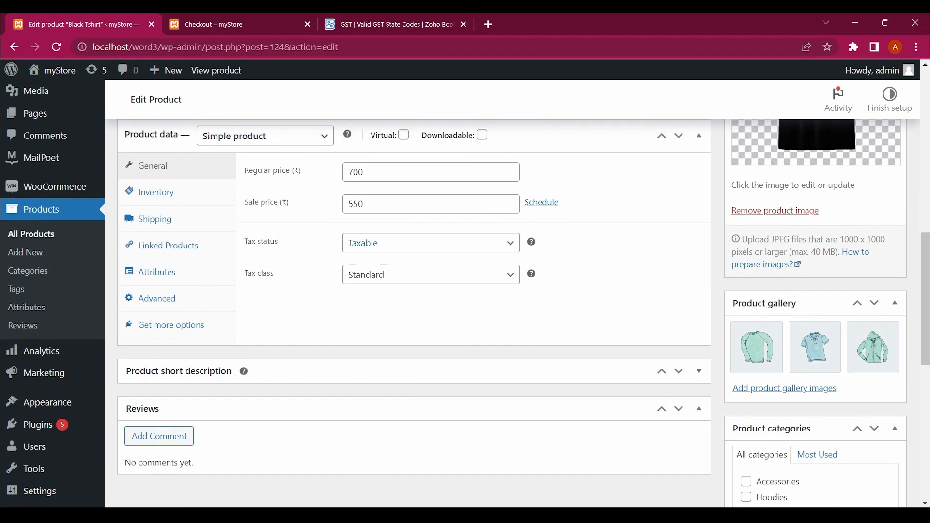
left_click(431, 244)
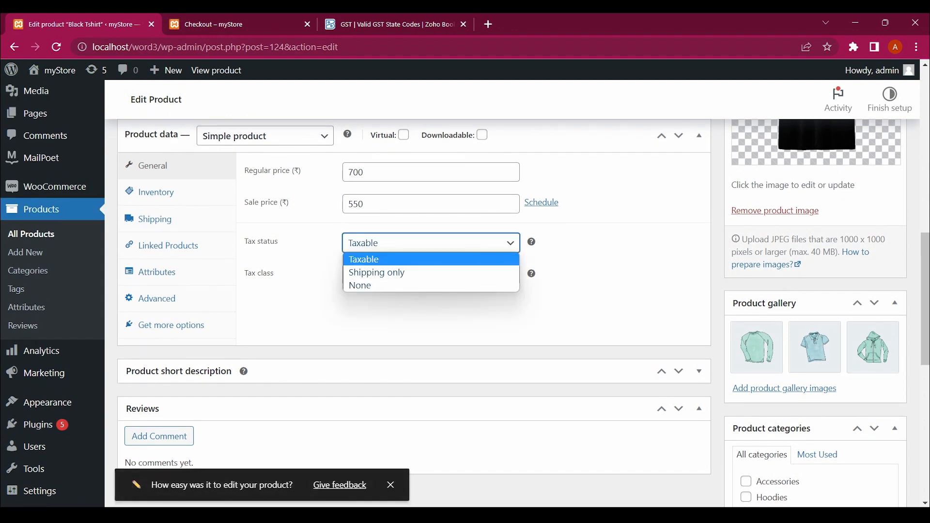
left_click(431, 259)
left_click(436, 310)
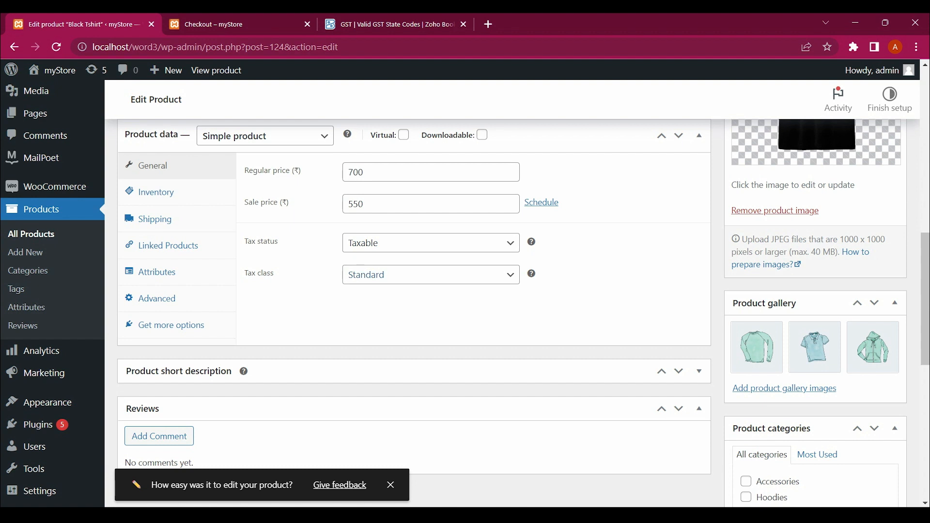
left_click(368, 274)
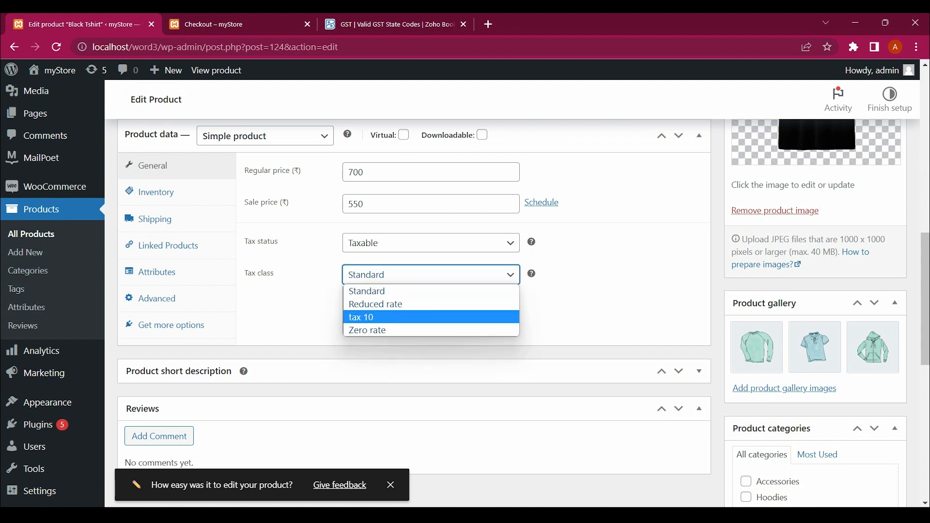
key("Return")
scroll(524, 314, "down", 5)
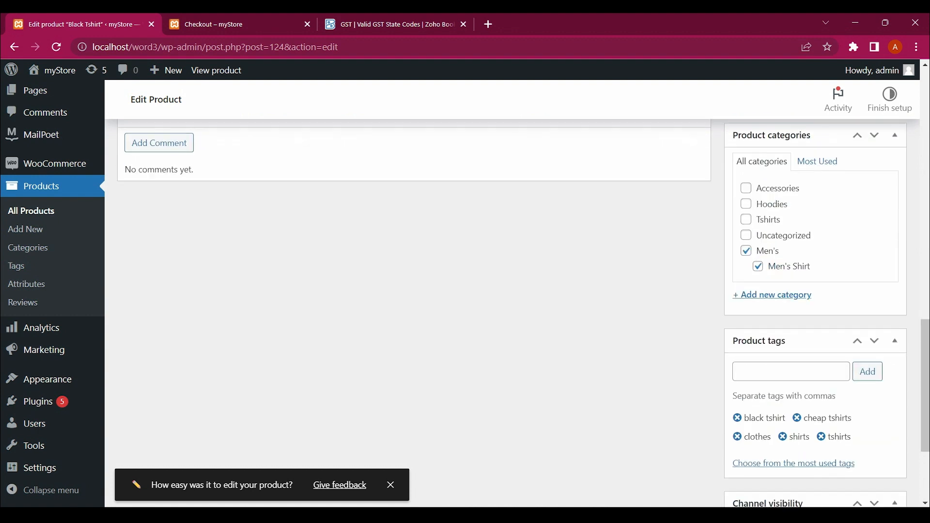
scroll(523, 291, "up", 15)
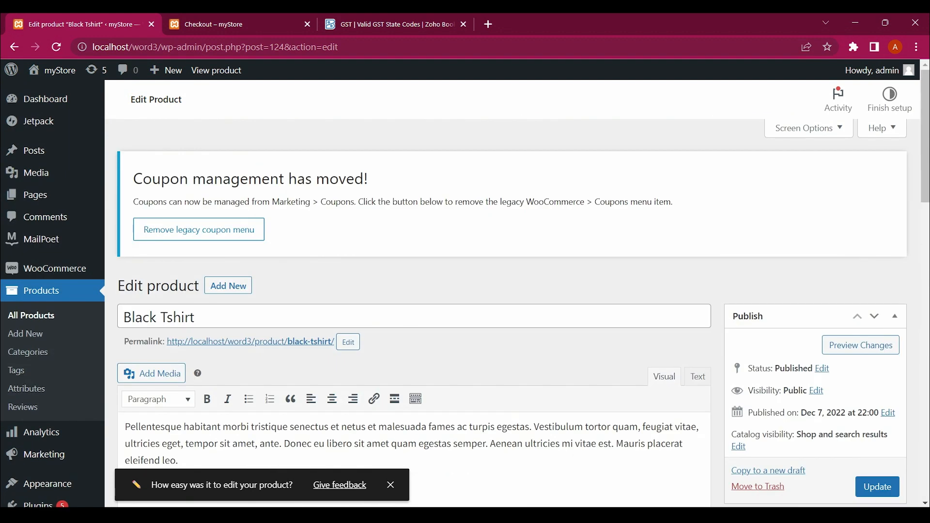
left_click(878, 487)
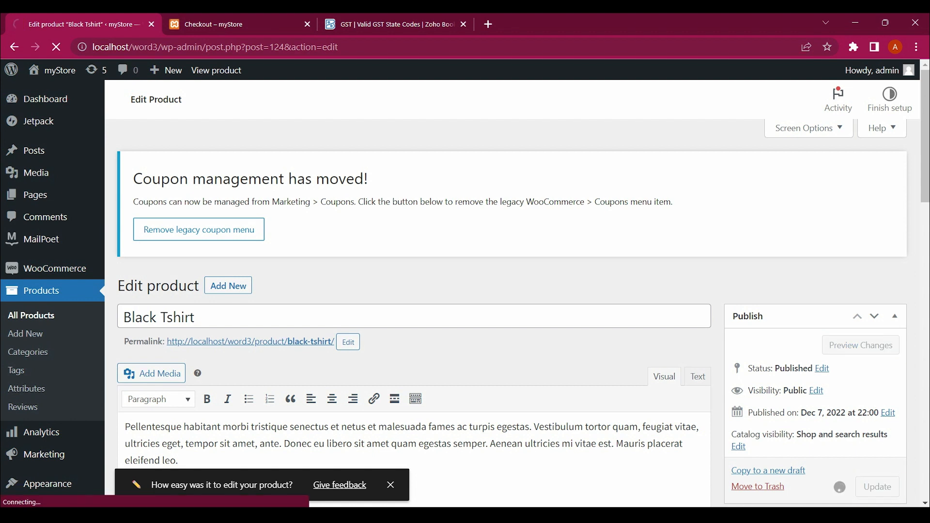
Reload the store's Checkout page and examine the taxes and total in the order summary against the billing state
key("ctrl+Tab")
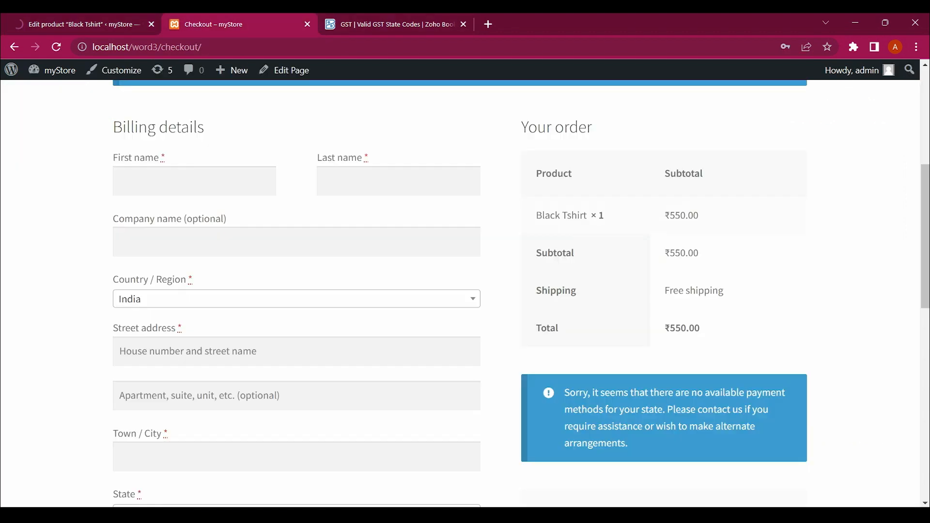
key("F5")
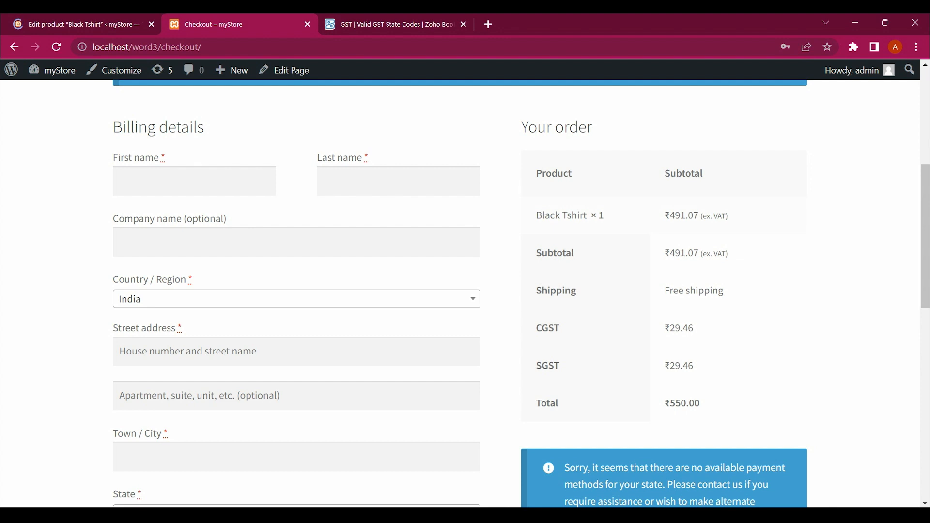
scroll(465, 291, "down", 2)
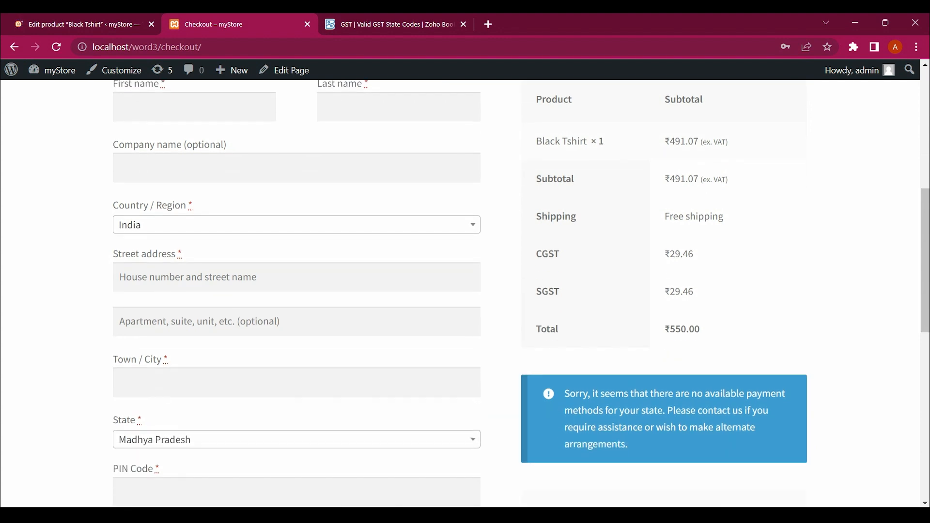
scroll(465, 291, "down", 4)
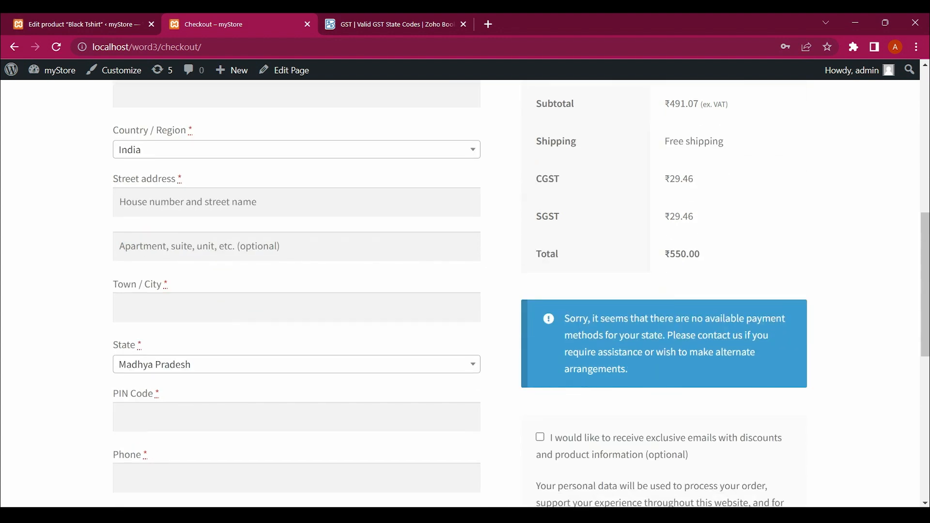
scroll(466, 291, "up", 6)
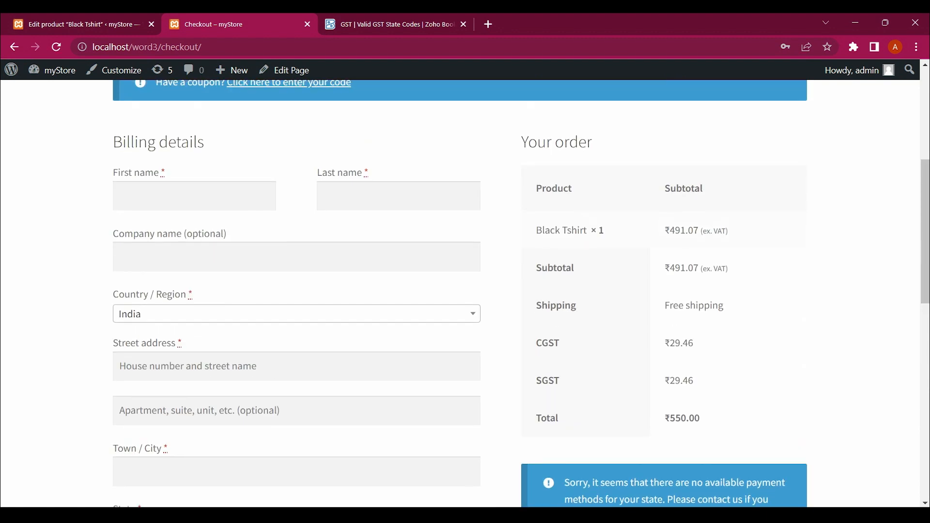
scroll(465, 291, "down", 7)
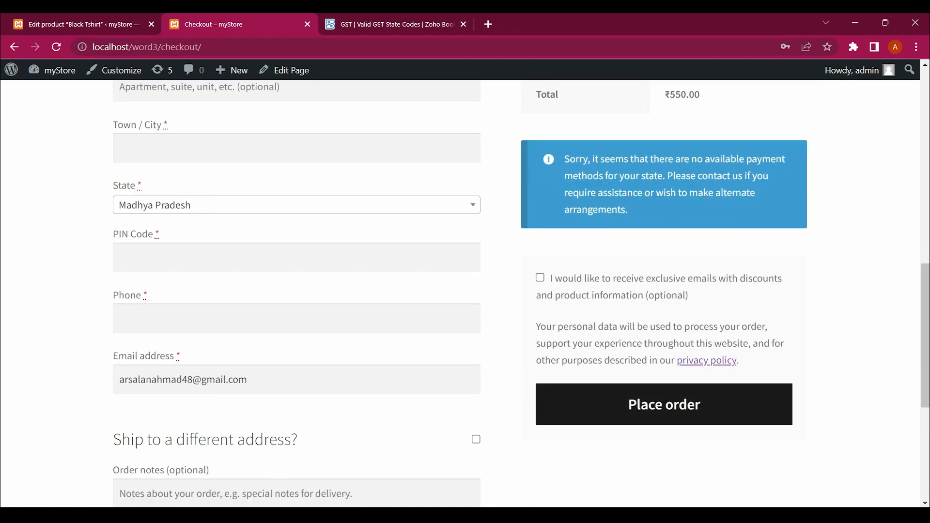
scroll(465, 291, "up", 5)
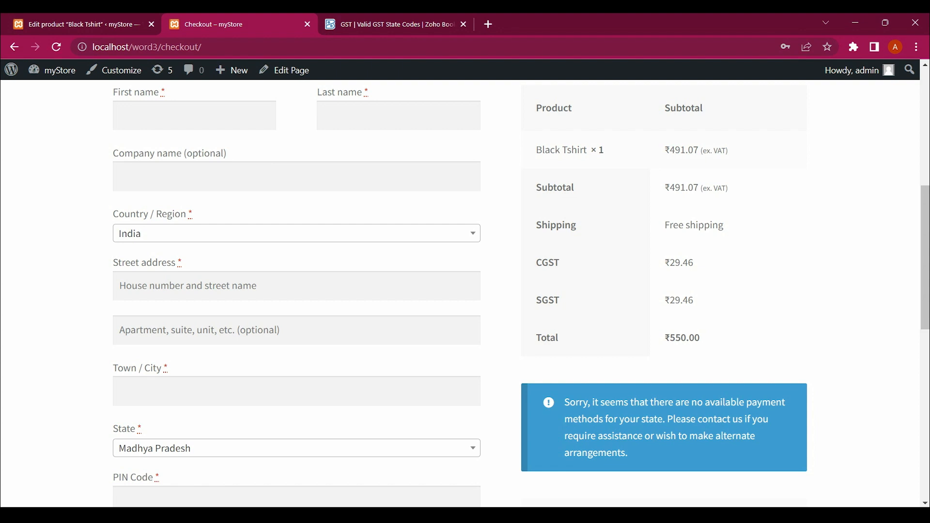
left_click_drag(702, 338, 665, 338)
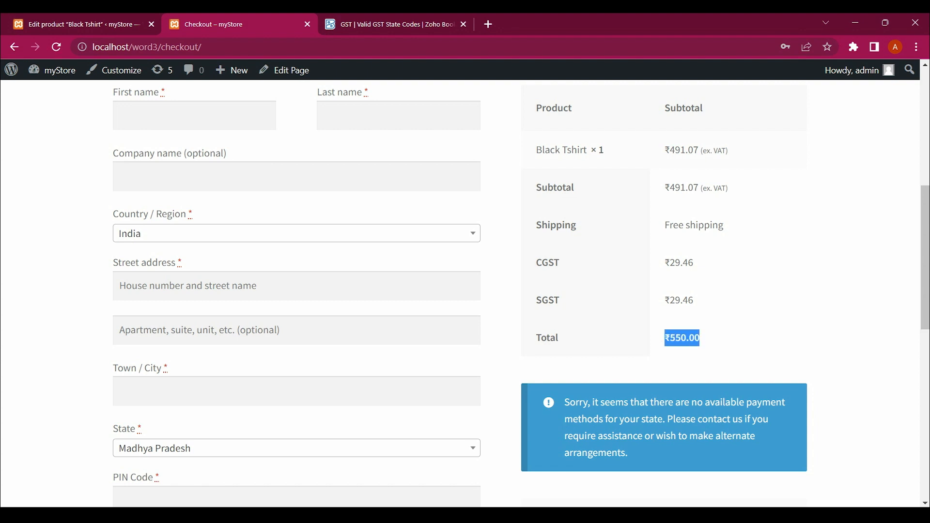
left_click(697, 338)
scroll(465, 291, "down", 1)
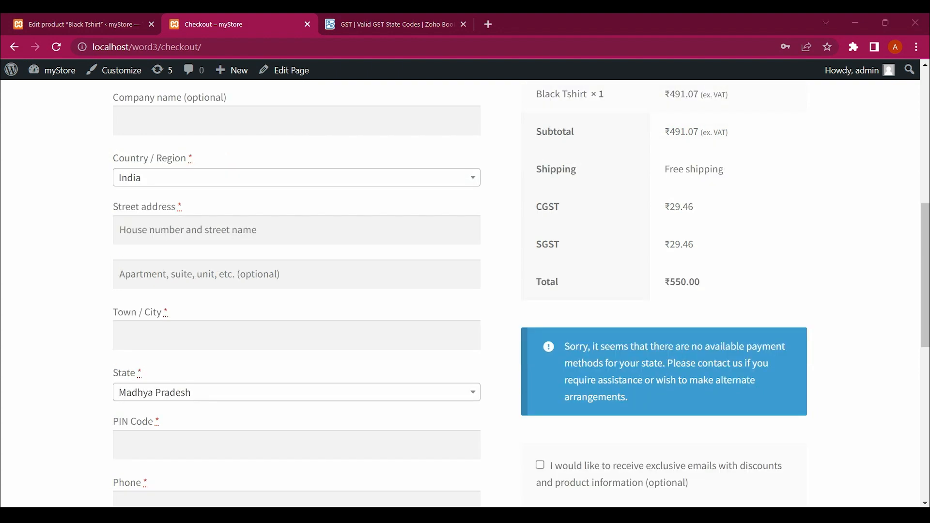
Add the Beanie from the shop's Accessories category to the cart and view the cart
scroll(465, 290, "up", 7)
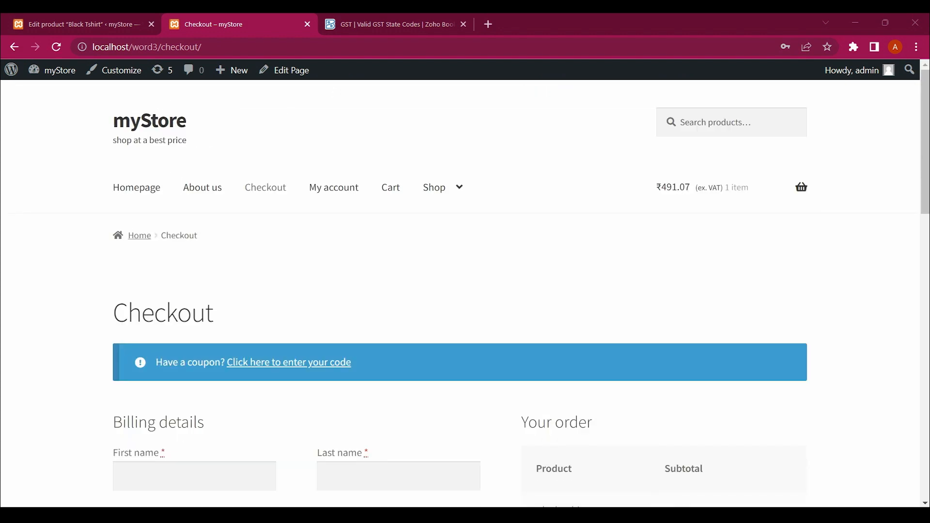
mouse_move(435, 187)
mouse_move(465, 228)
left_click(465, 259)
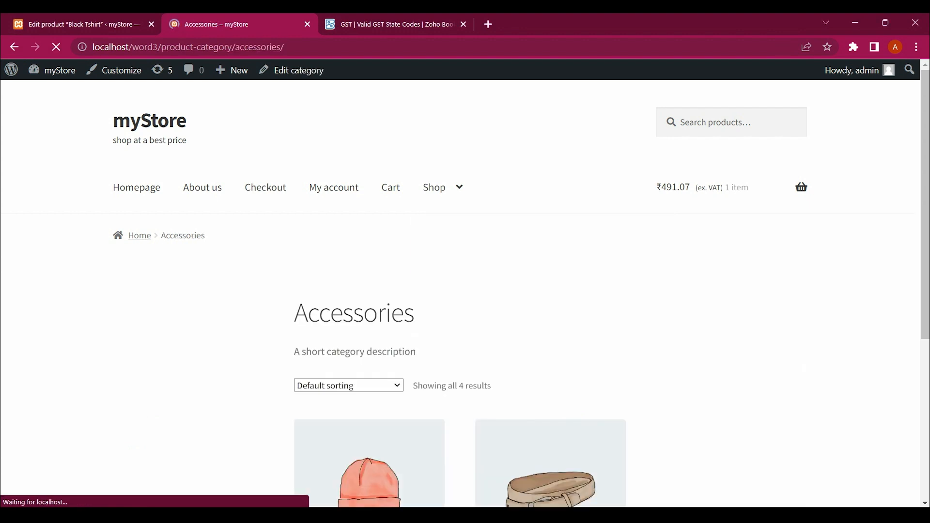
scroll(465, 291, "down", 5)
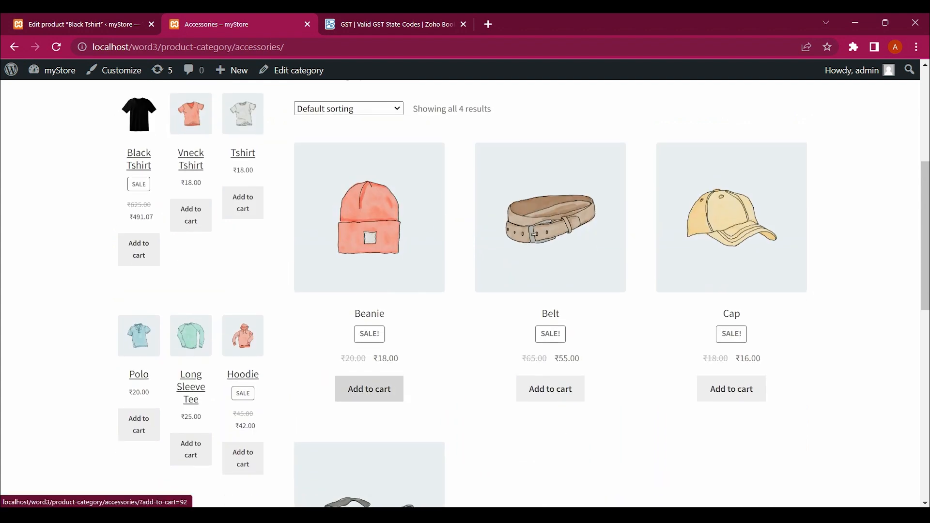
left_click(369, 389)
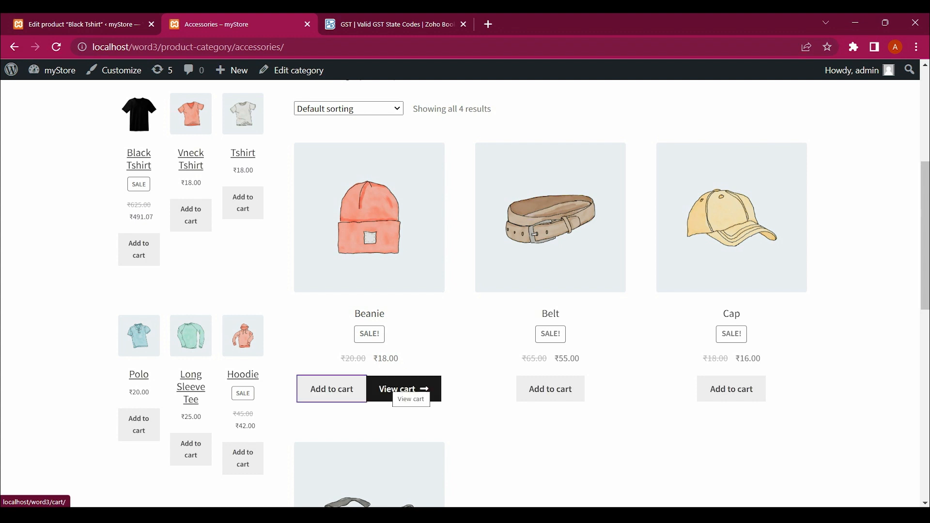
left_click(404, 389)
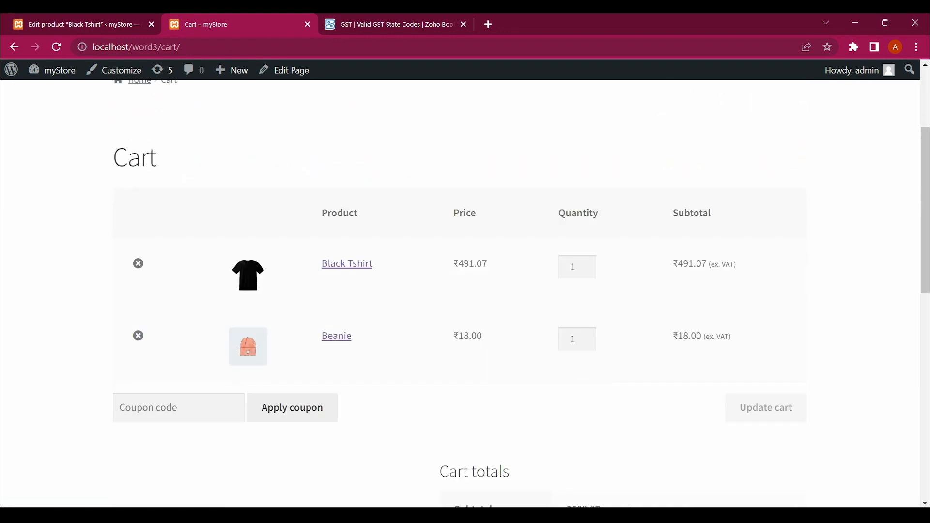
Open the Beanie's product page from the cart and examine its price, description and related products
left_click(337, 336)
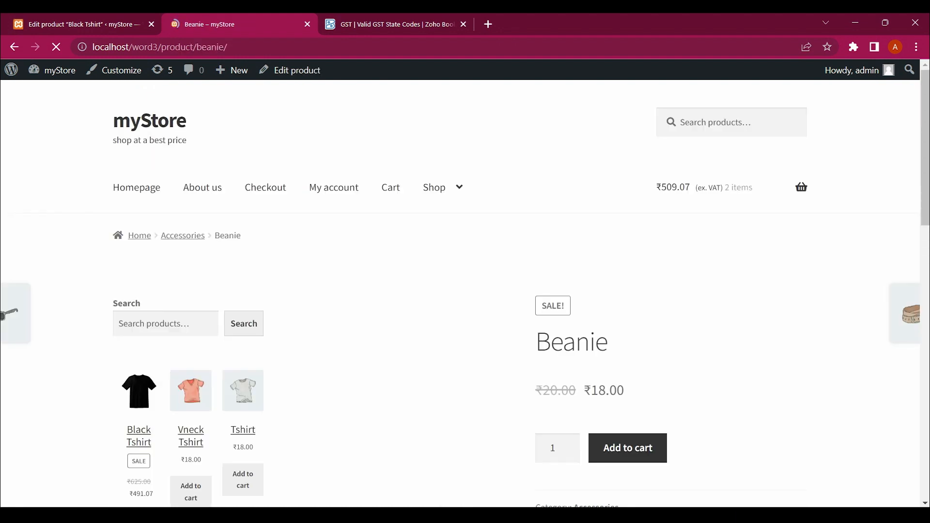
scroll(465, 291, "down", 3)
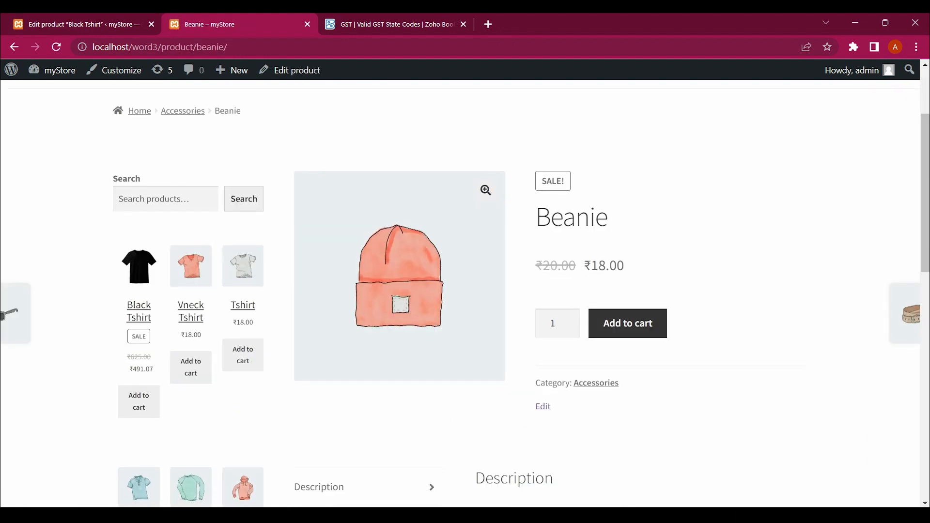
scroll(465, 291, "down", 5)
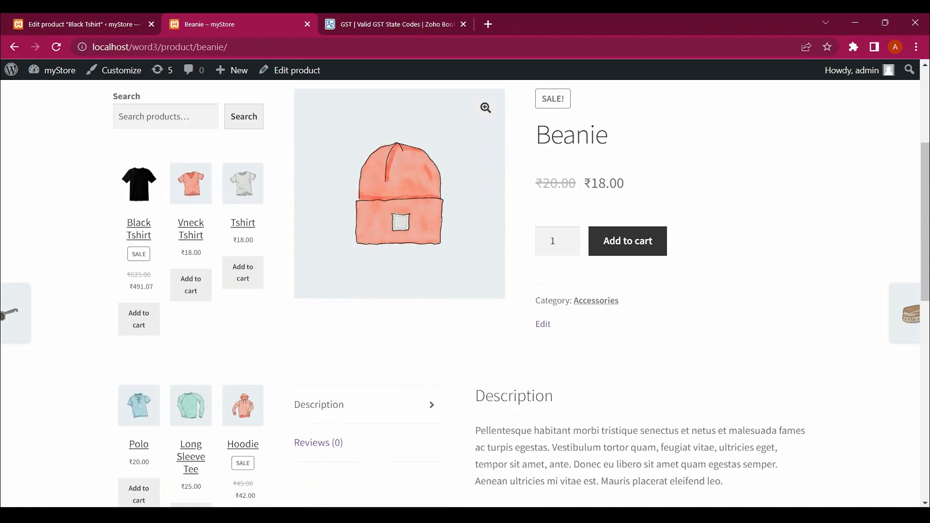
scroll(465, 291, "up", 6)
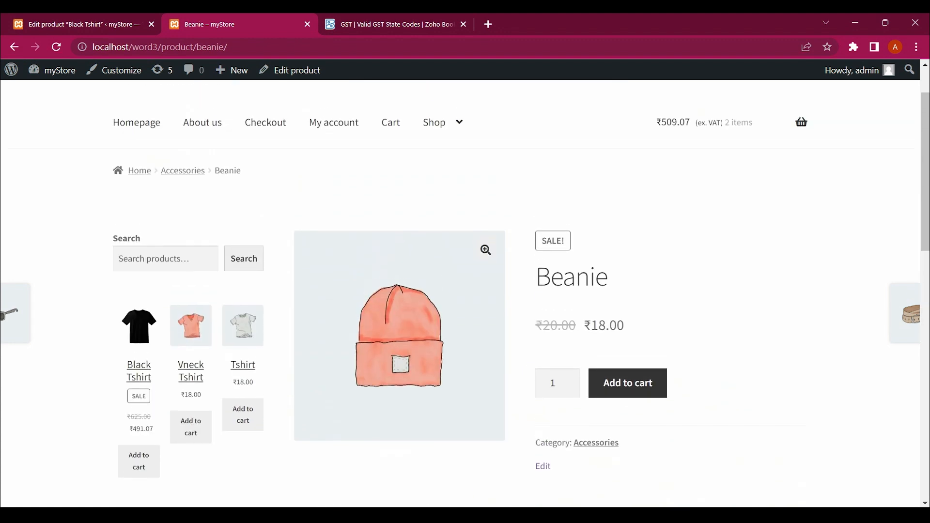
scroll(465, 291, "down", 6)
scroll(465, 291, "down", 6)
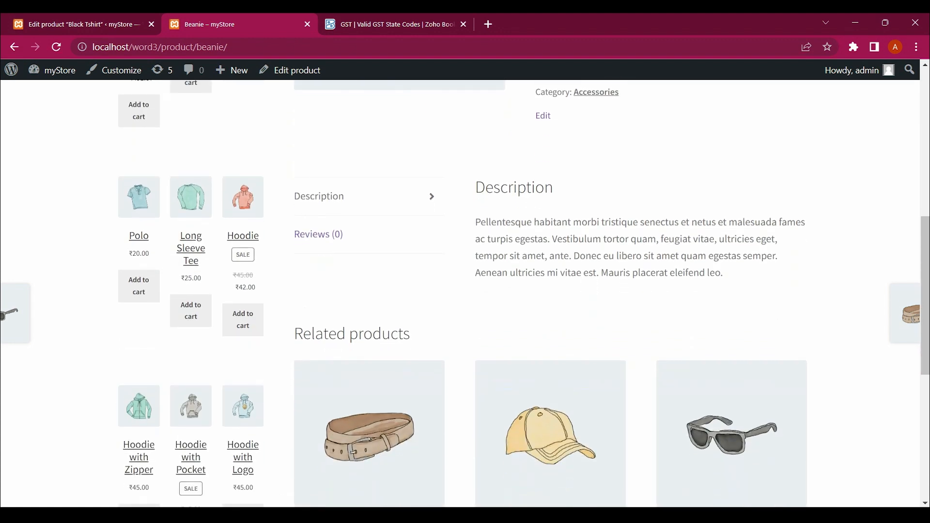
scroll(465, 291, "up", 13)
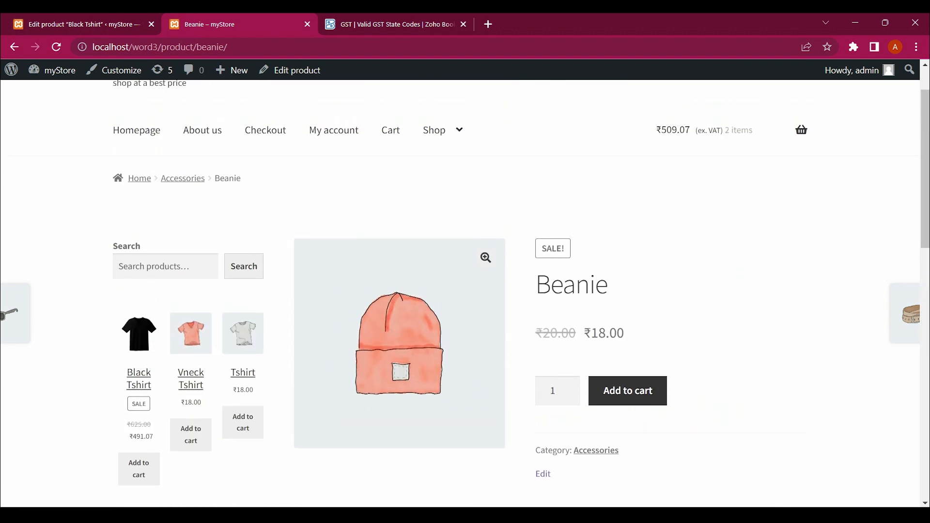
Return to the store admin's product list and open the Beanie for editing
left_click(87, 24)
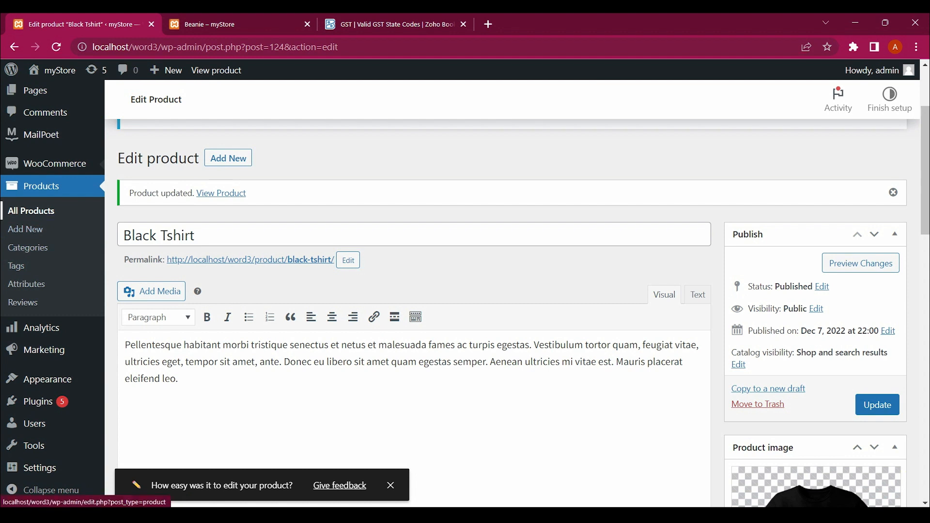
left_click(31, 211)
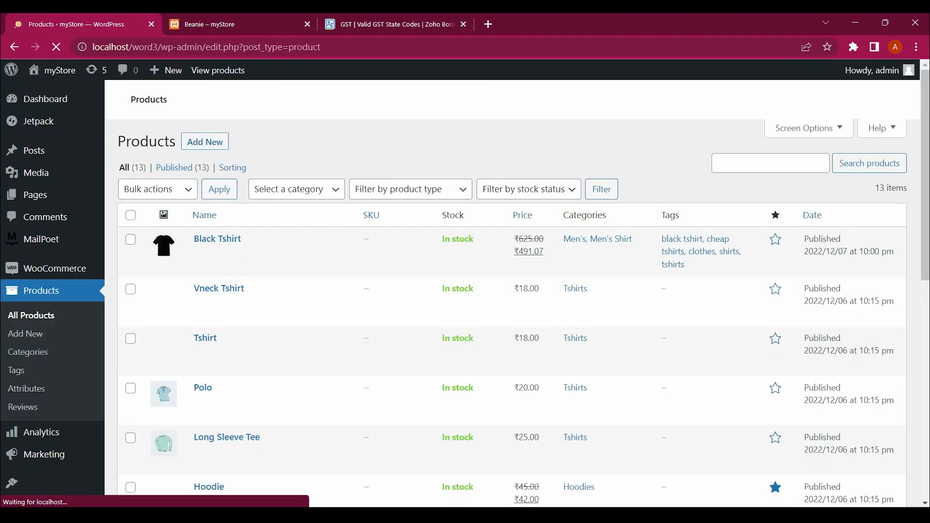
scroll(485, 291, "down", 3)
scroll(339, 193, "down", 6)
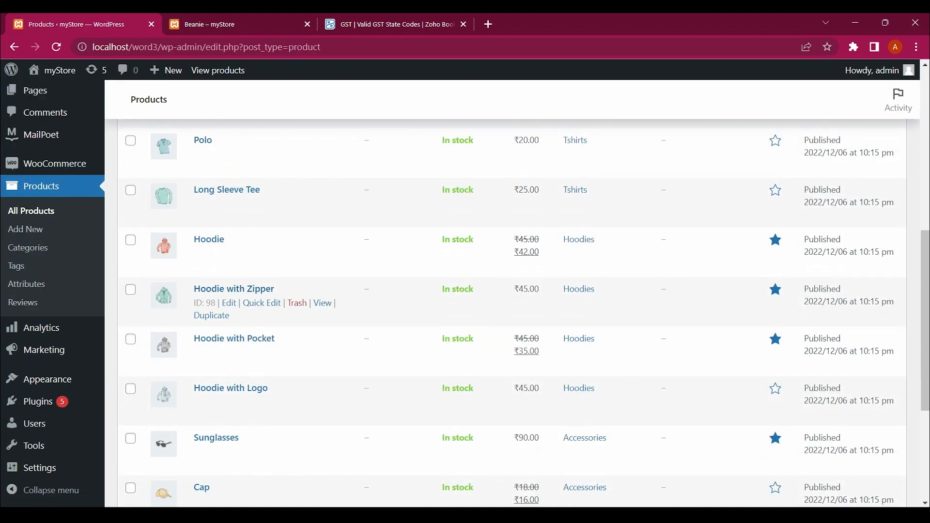
scroll(266, 291, "down", 2)
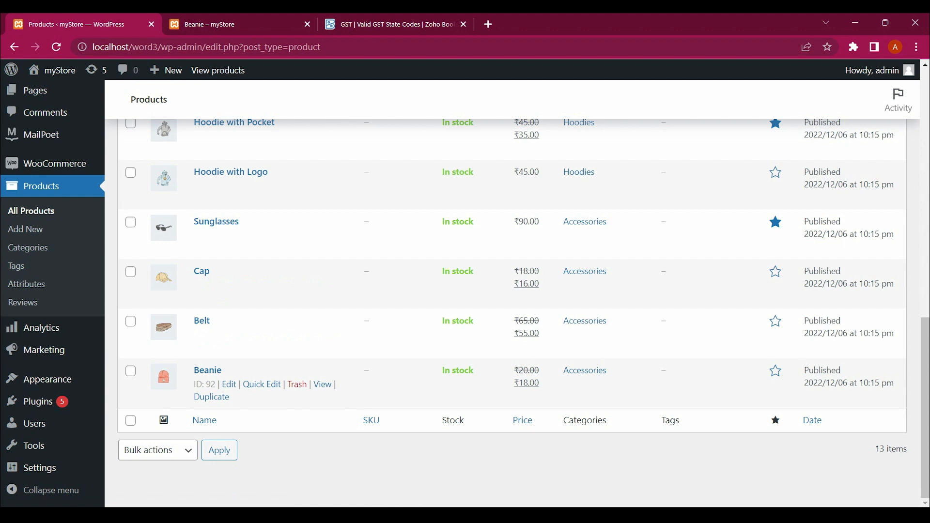
left_click(229, 385)
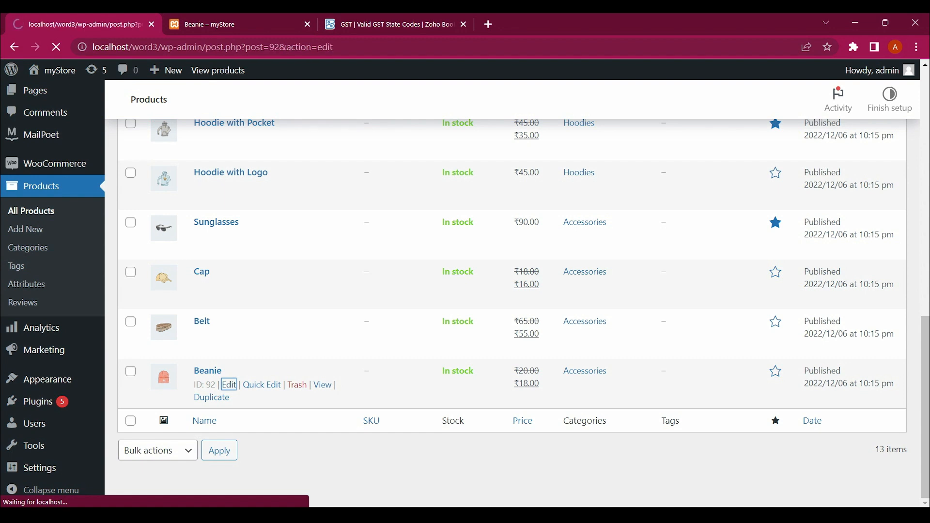
Set the Beanie's tax class to tax 10 in its product data and update the product
scroll(465, 310, "down", 6)
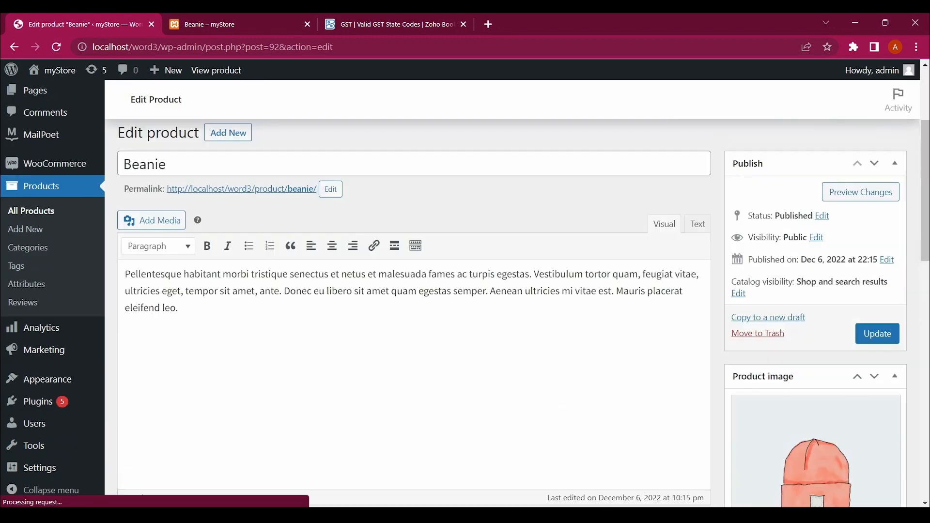
scroll(431, 340, "down", 2)
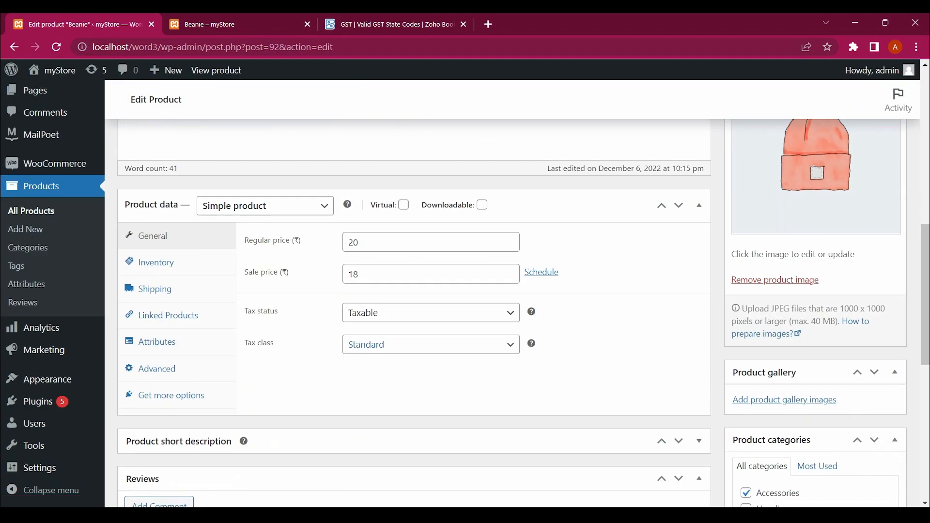
left_click(432, 345)
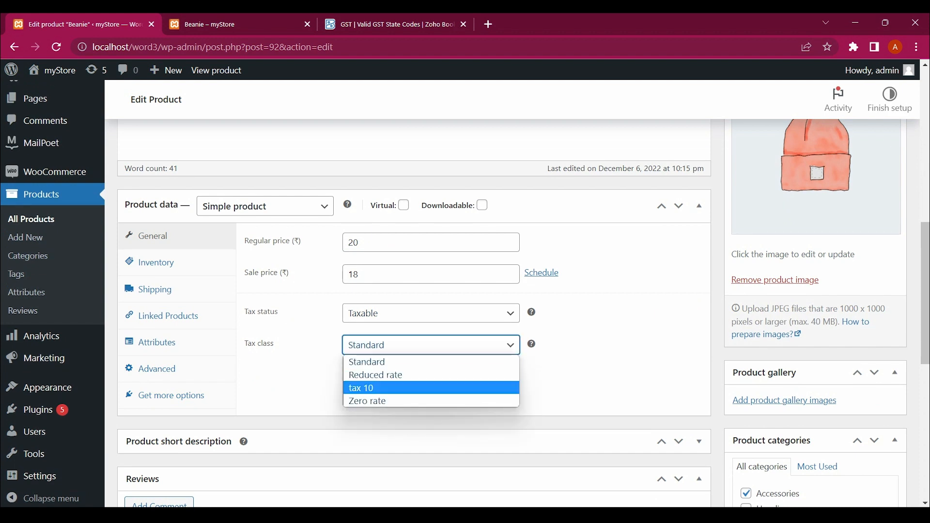
key("Return")
scroll(432, 339, "down", 4)
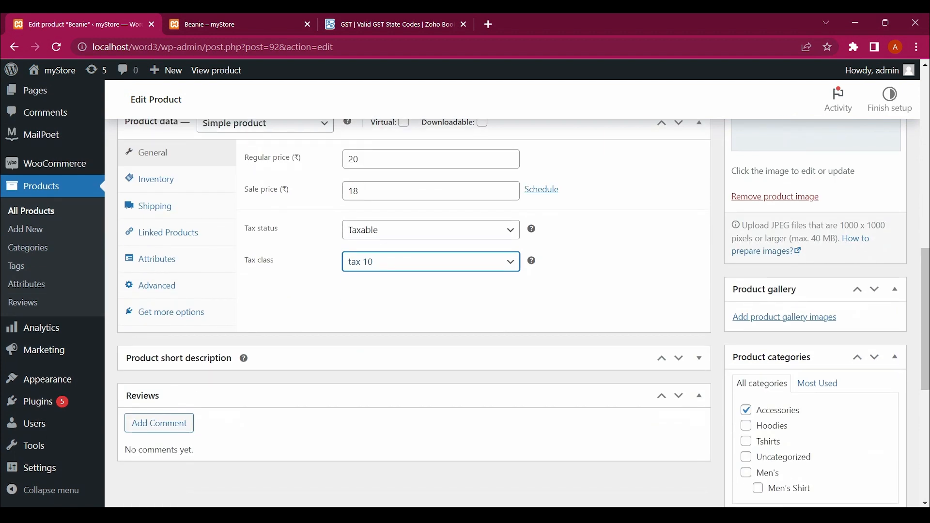
scroll(514, 310, "up", 10)
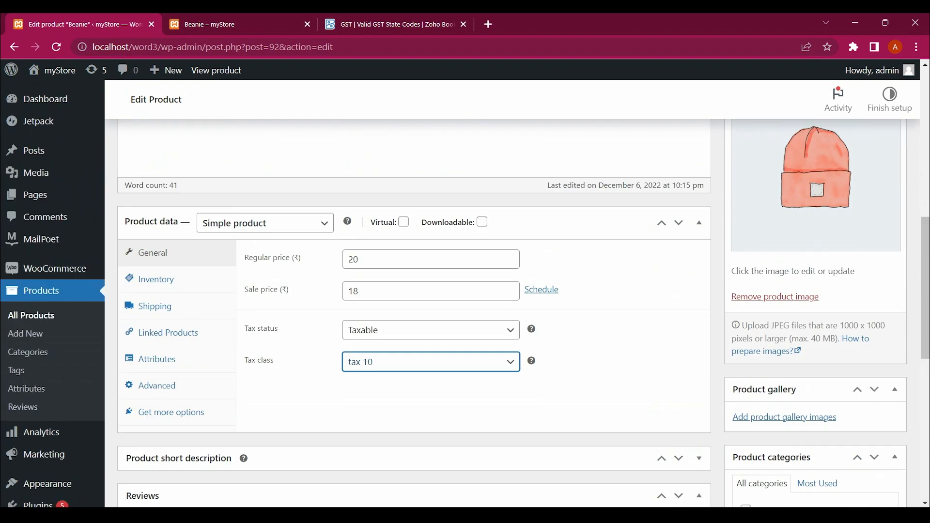
left_click(878, 487)
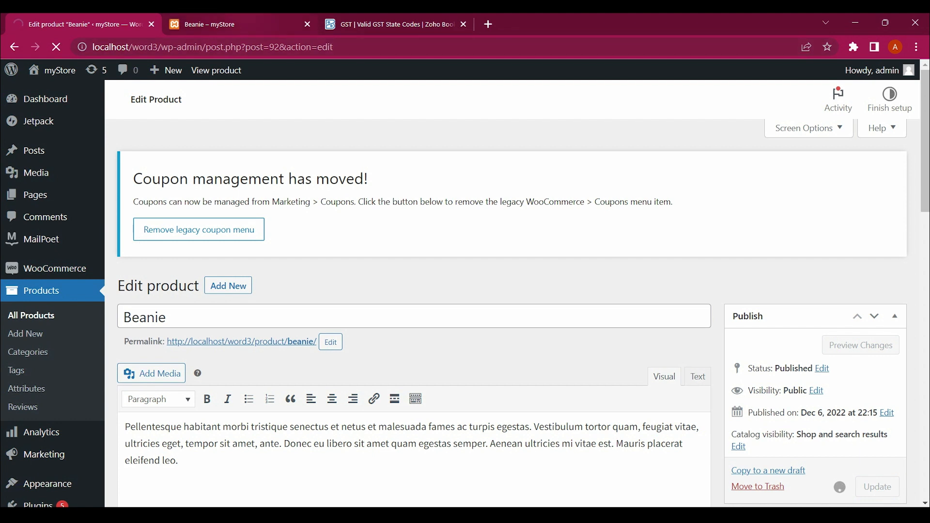
Reload the Beanie's store page once the update has saved and examine its price, description and related products
left_click(243, 23)
key("F5")
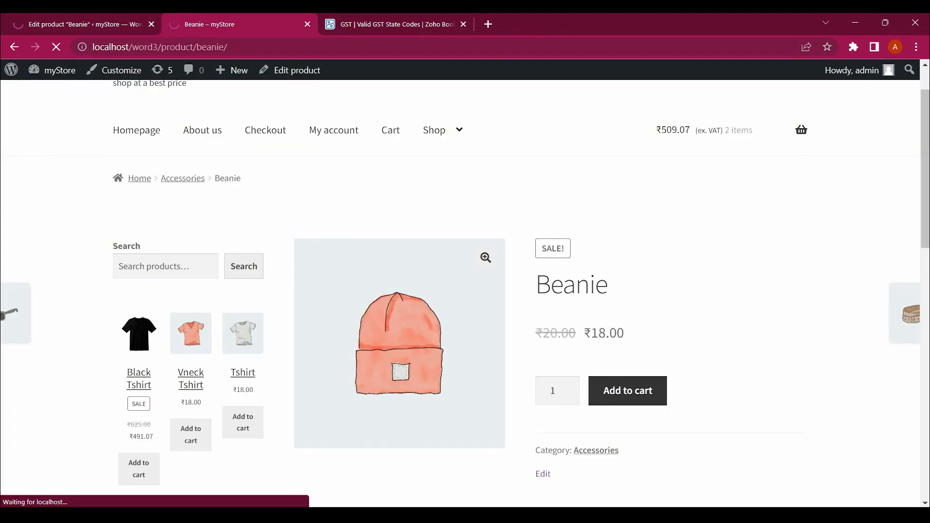
key("ctrl+shift+Tab")
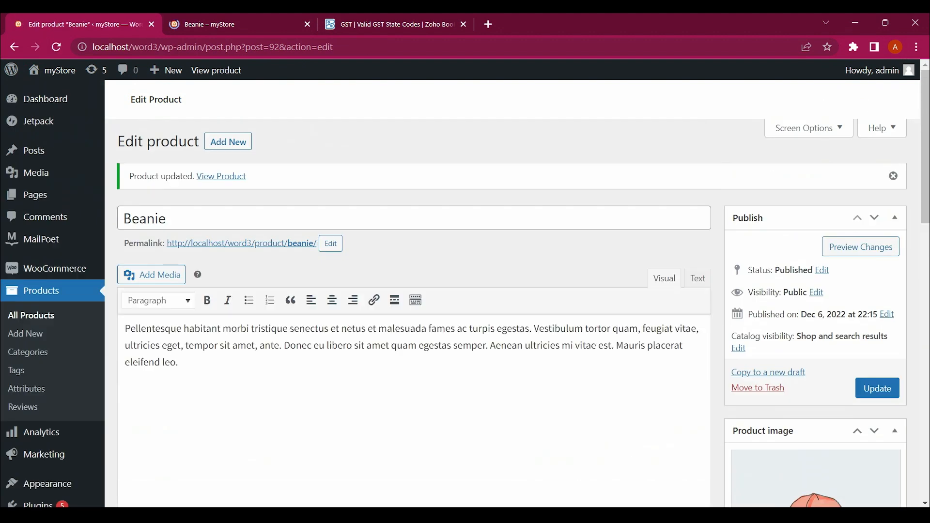
key("ctrl+Tab")
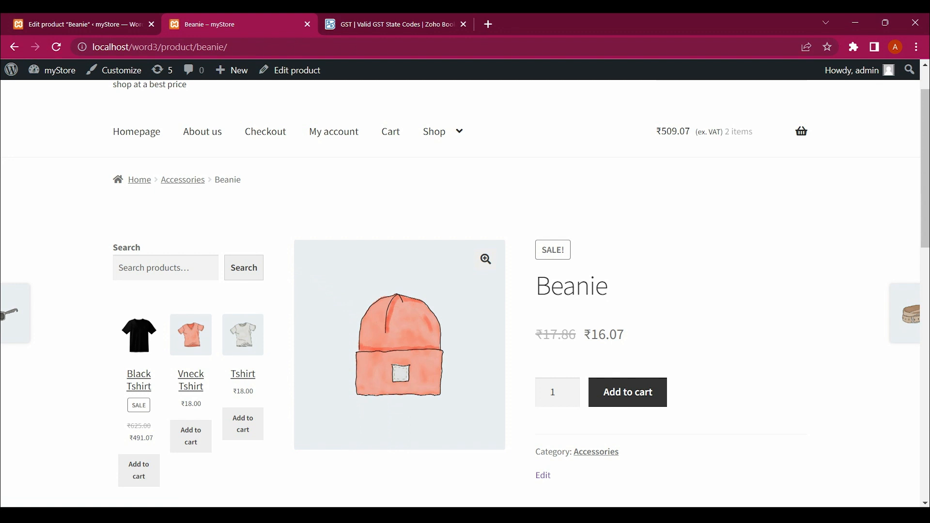
scroll(466, 290, "down", 7)
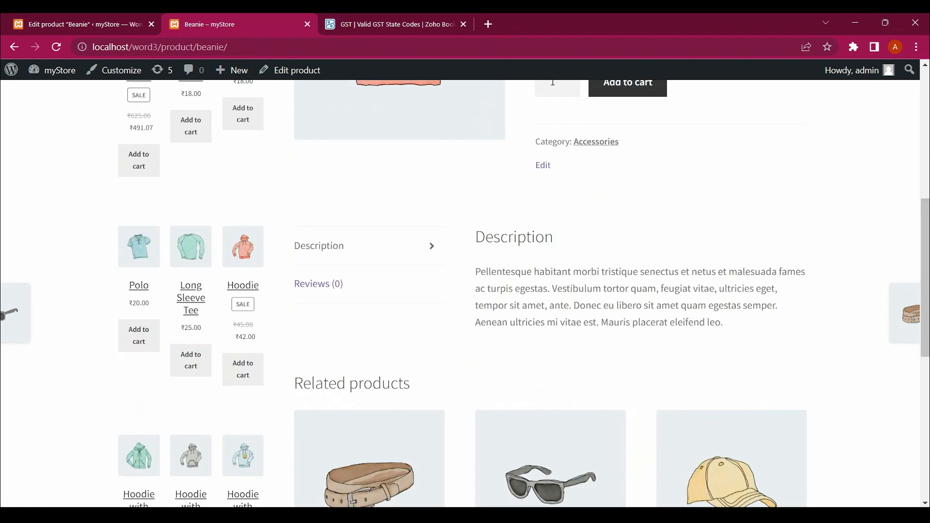
scroll(466, 291, "up", 1)
scroll(465, 291, "down", 7)
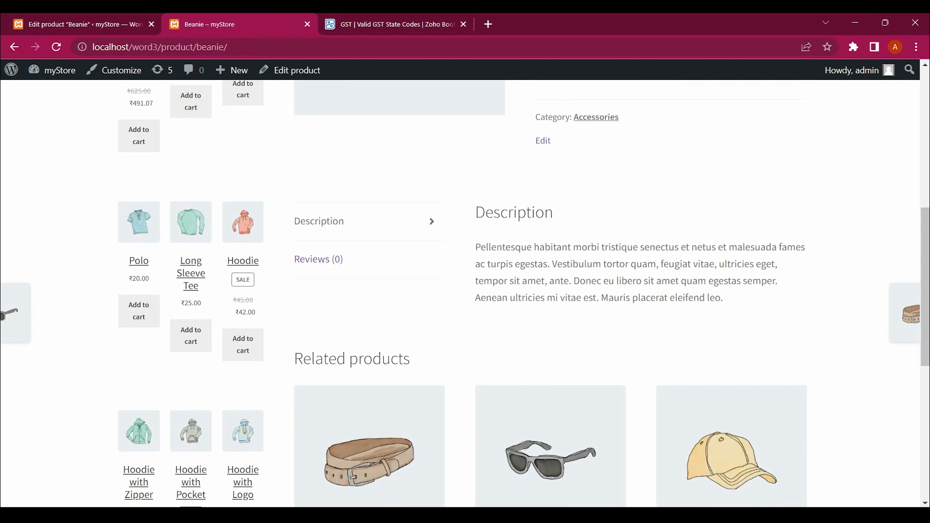
scroll(466, 290, "up", 1)
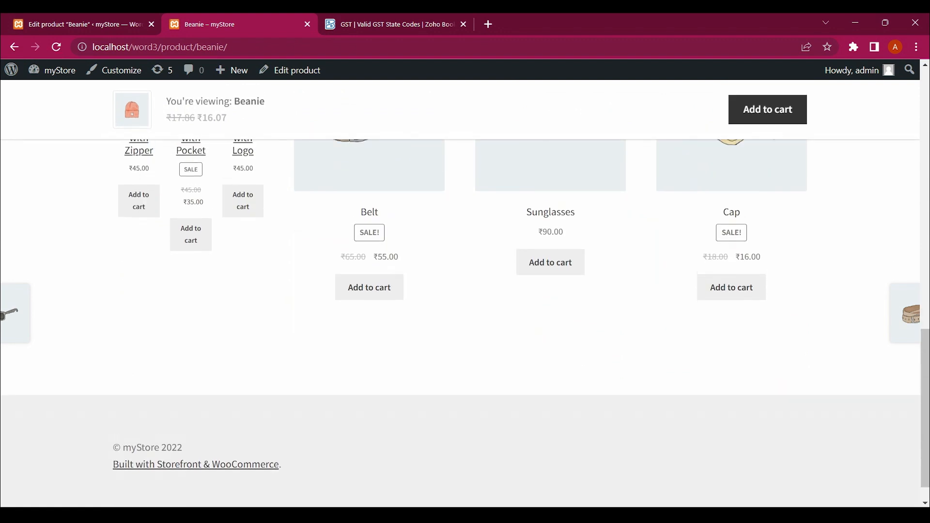
scroll(465, 290, "up", 5)
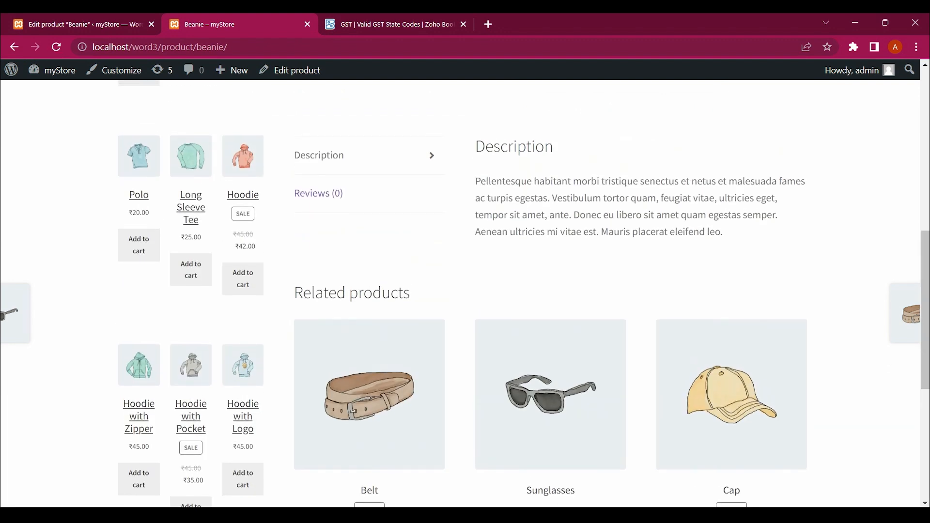
scroll(465, 291, "up", 1)
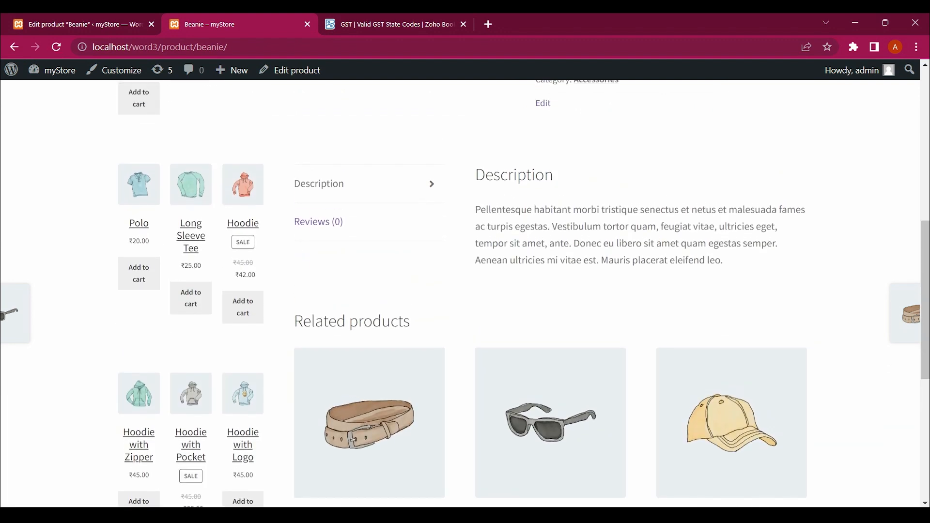
scroll(466, 291, "up", 4)
scroll(465, 291, "up", 5)
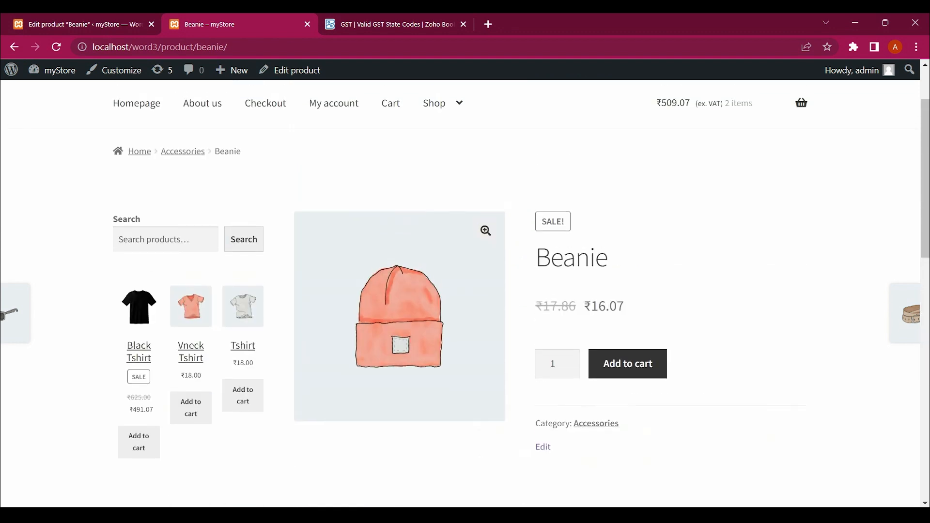
Open the cart and examine the subtotal, CGST, SGST and total in the cart totals
left_click(801, 187)
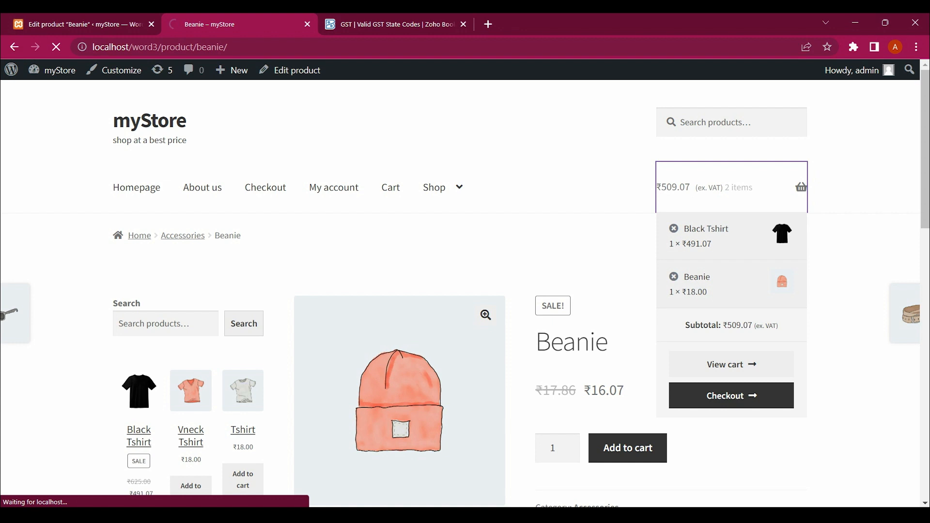
scroll(465, 290, "down", 2)
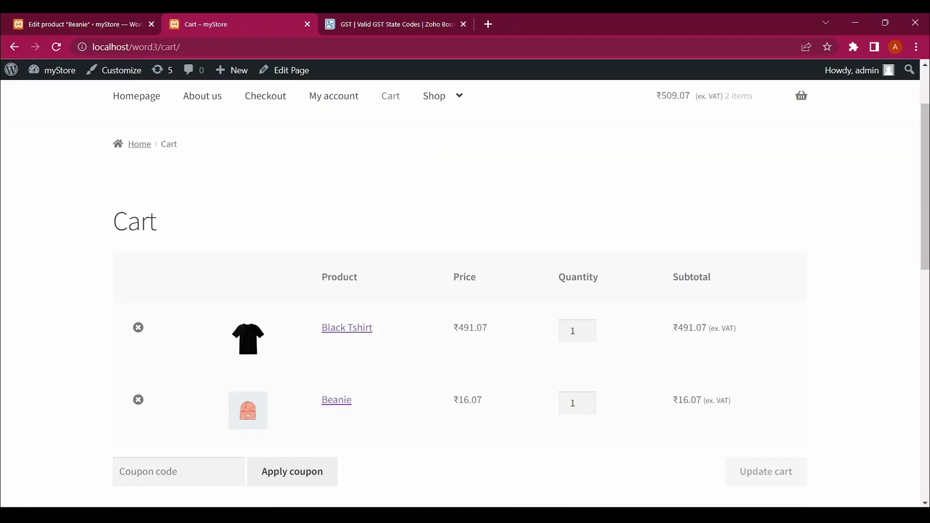
scroll(465, 291, "down", 2)
scroll(465, 290, "down", 6)
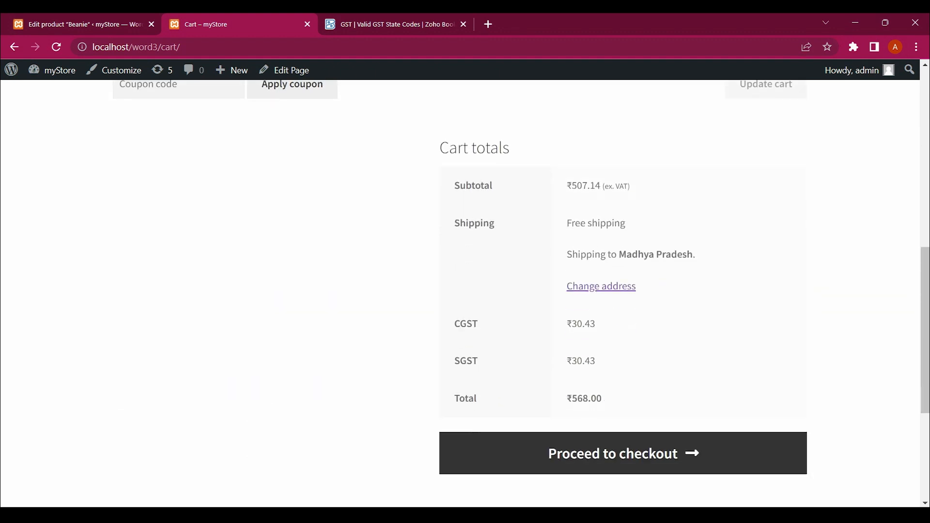
left_click_drag(603, 398, 566, 399)
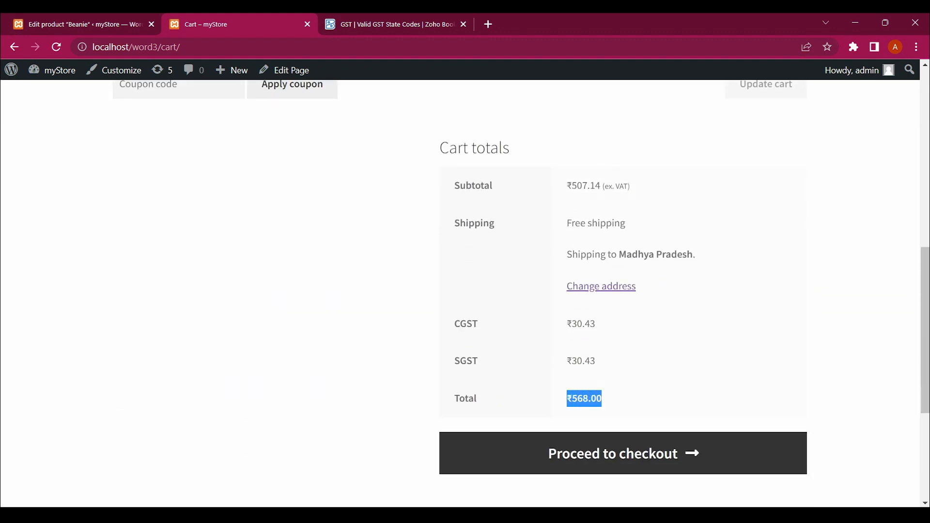
left_click_drag(596, 361, 566, 361)
left_click_drag(597, 324, 566, 323)
left_click(581, 324)
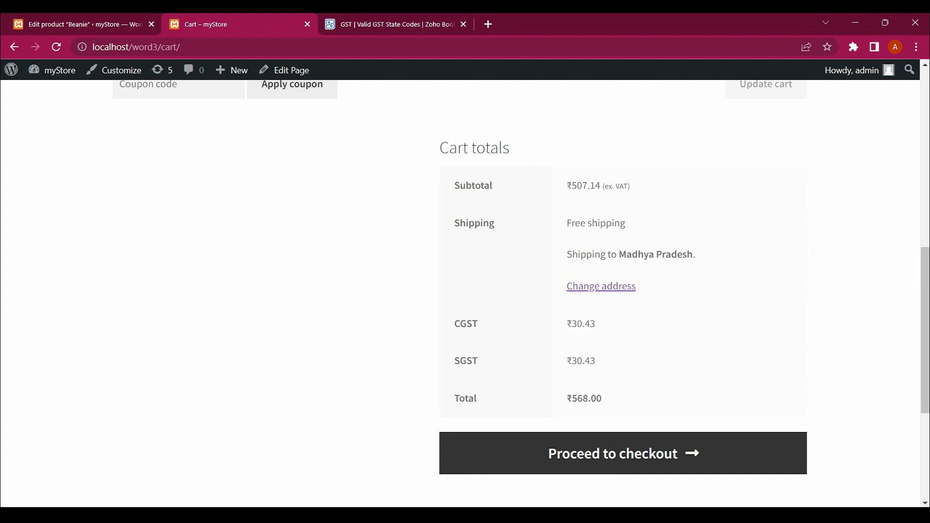
left_click_drag(631, 187, 566, 186)
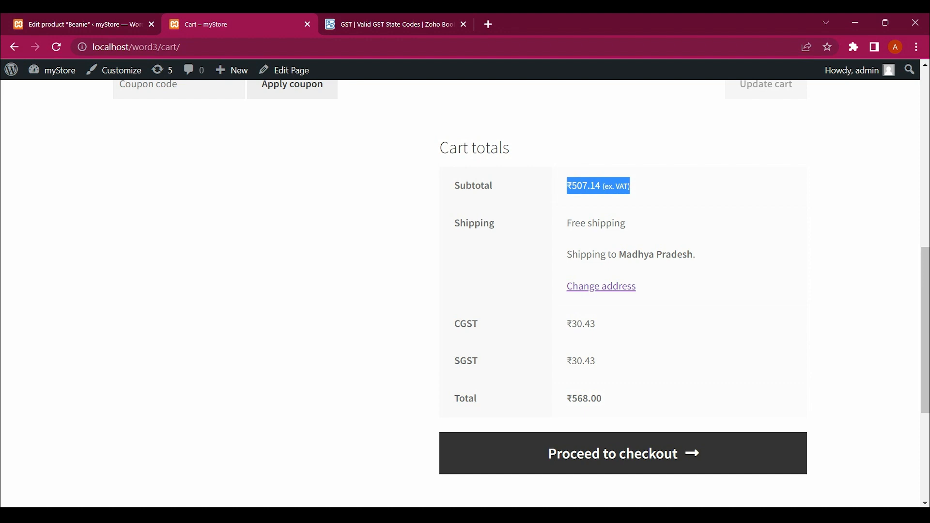
left_click(582, 187)
scroll(601, 339, "down", 1)
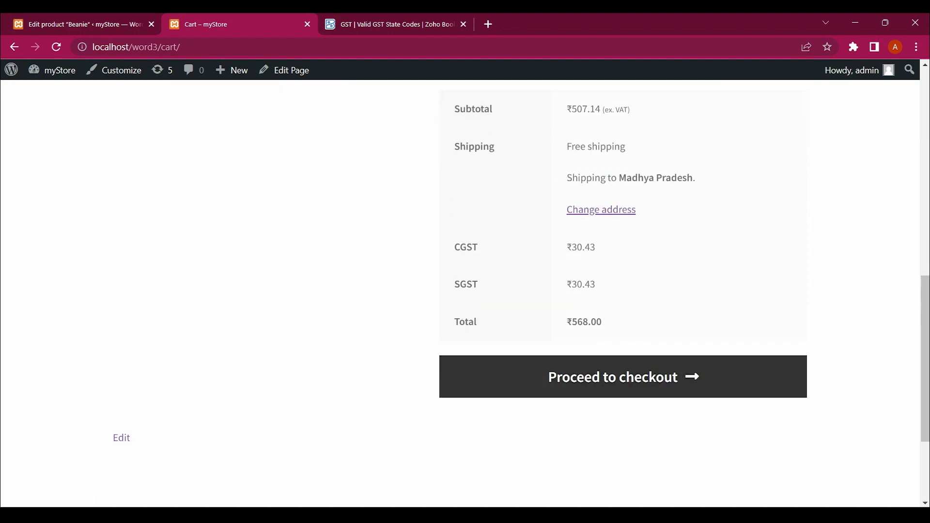
Compare the Black Tshirt and Beanie prices in the cart with the taxes and total below them
scroll(465, 291, "up", 5)
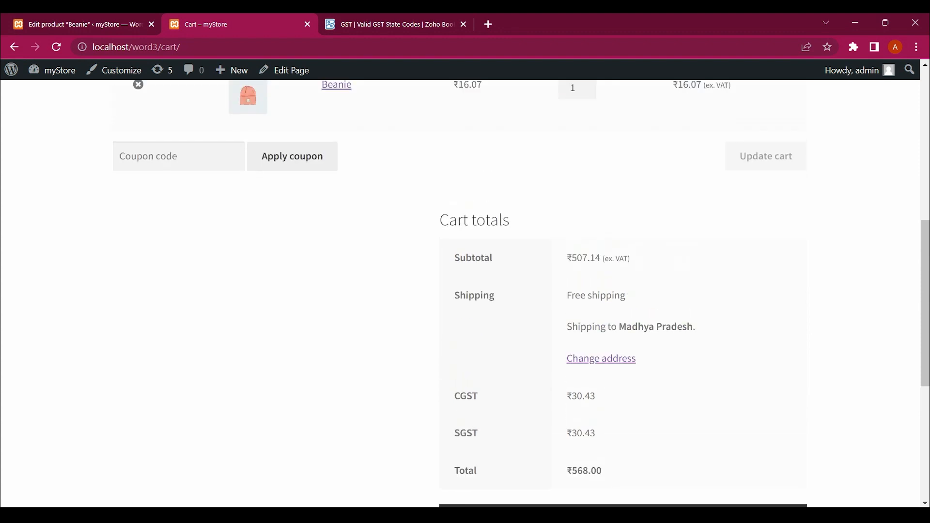
scroll(465, 291, "up", 1)
scroll(465, 291, "down", 1)
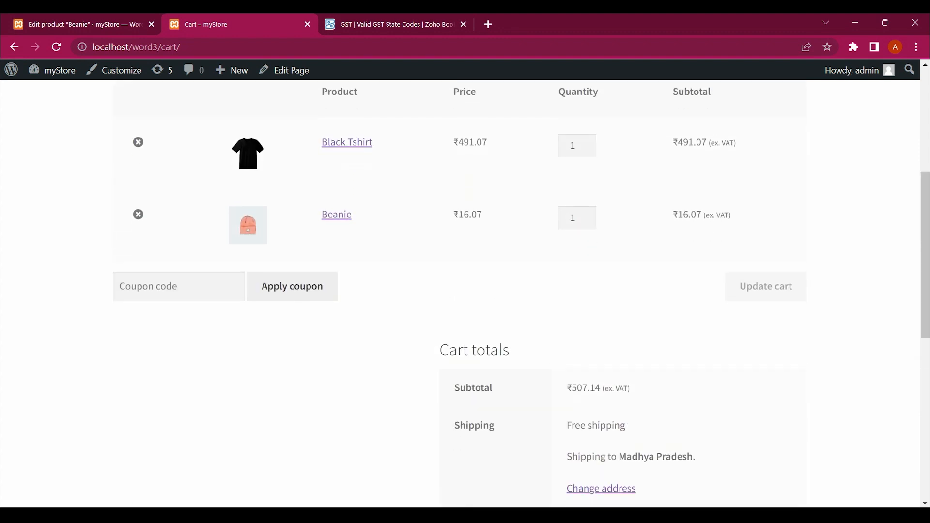
scroll(465, 290, "down", 2)
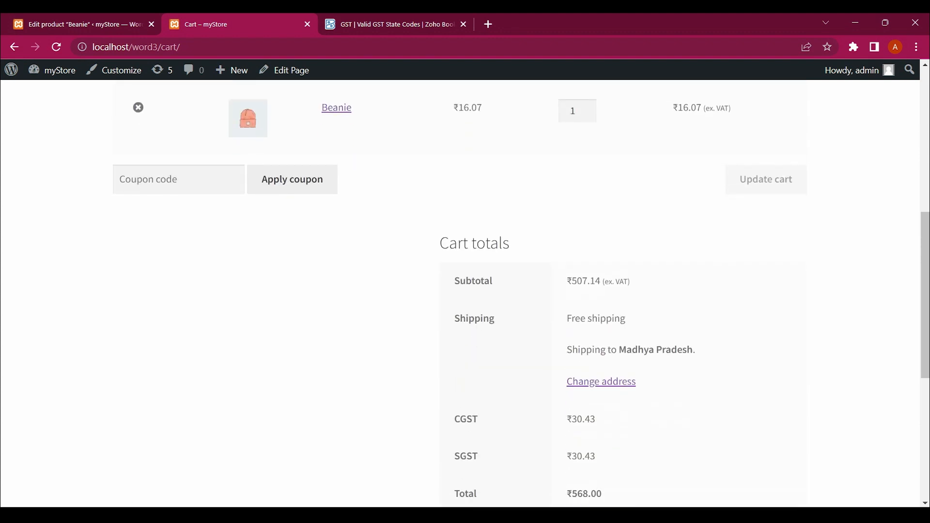
scroll(466, 291, "down", 1)
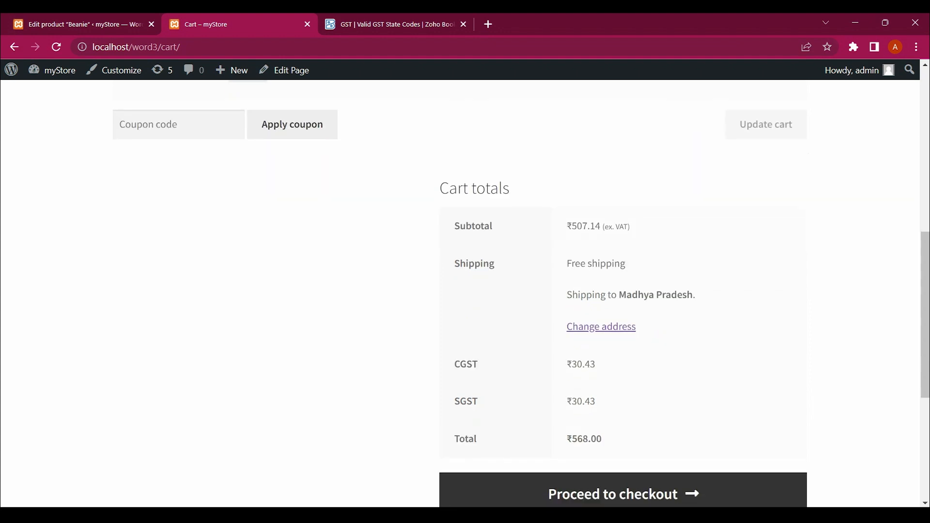
scroll(465, 290, "up", 8)
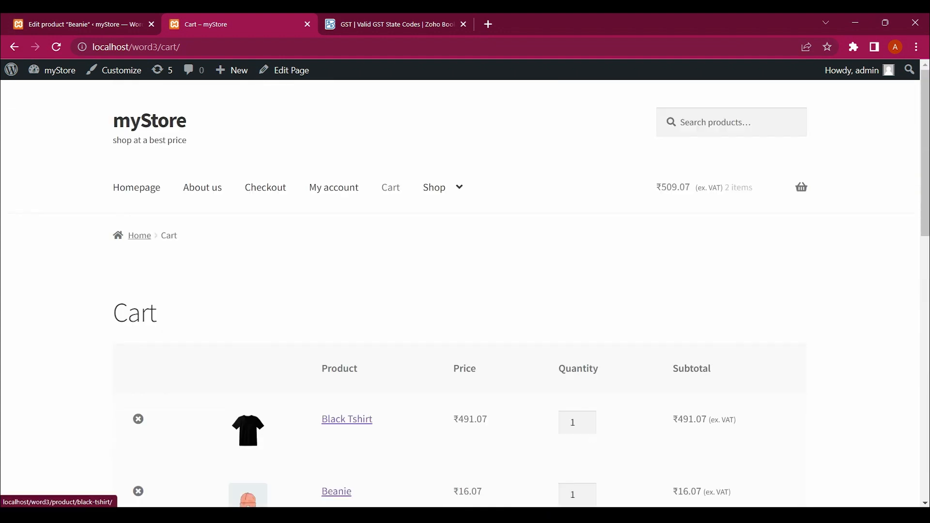
Return to the Beanie's edit page and check its regular price, sale price and tax class against the cart
left_click(83, 24)
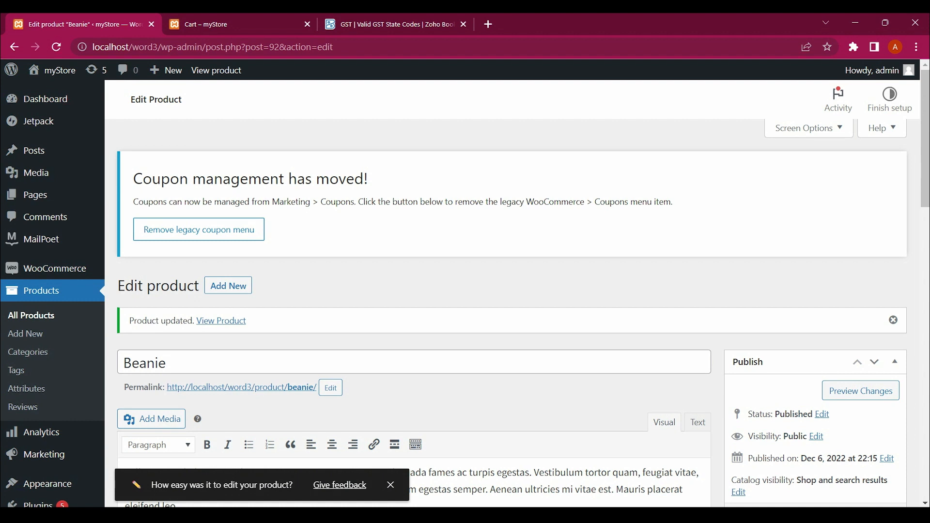
scroll(465, 290, "down", 7)
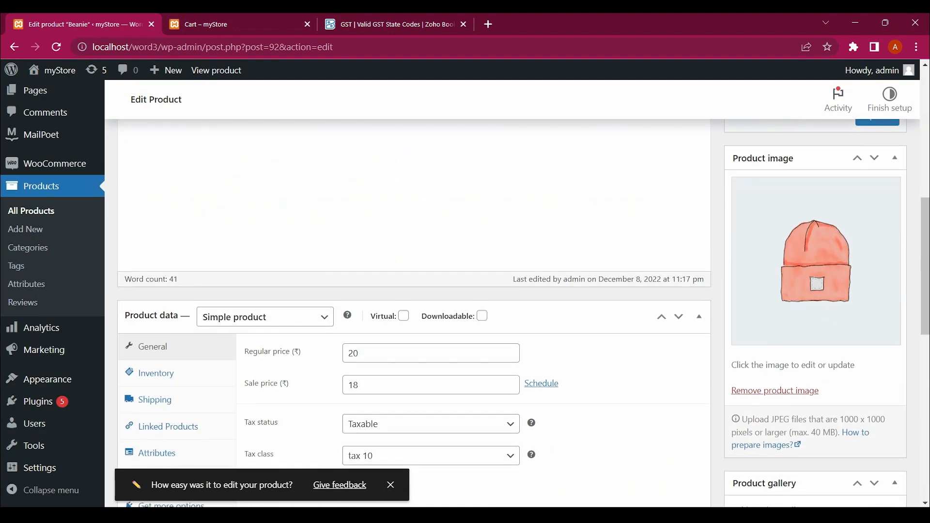
left_click(242, 23)
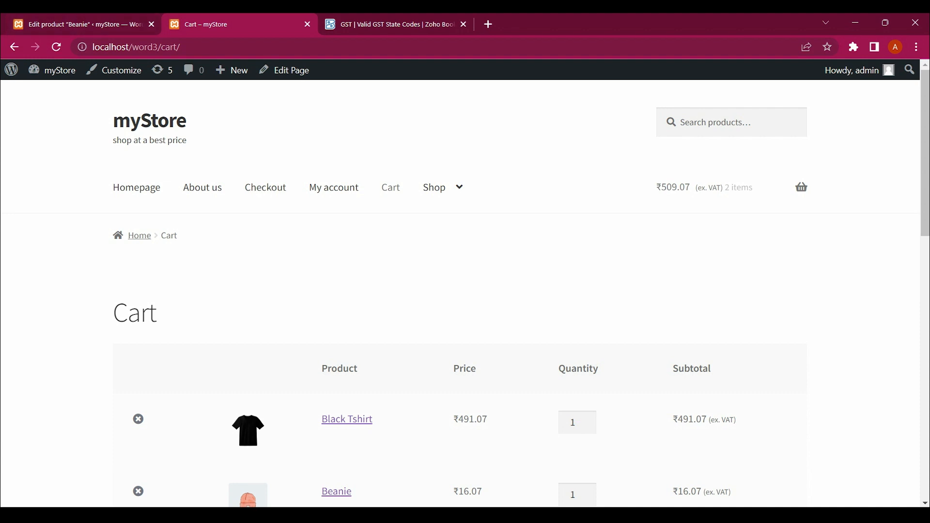
left_click(84, 24)
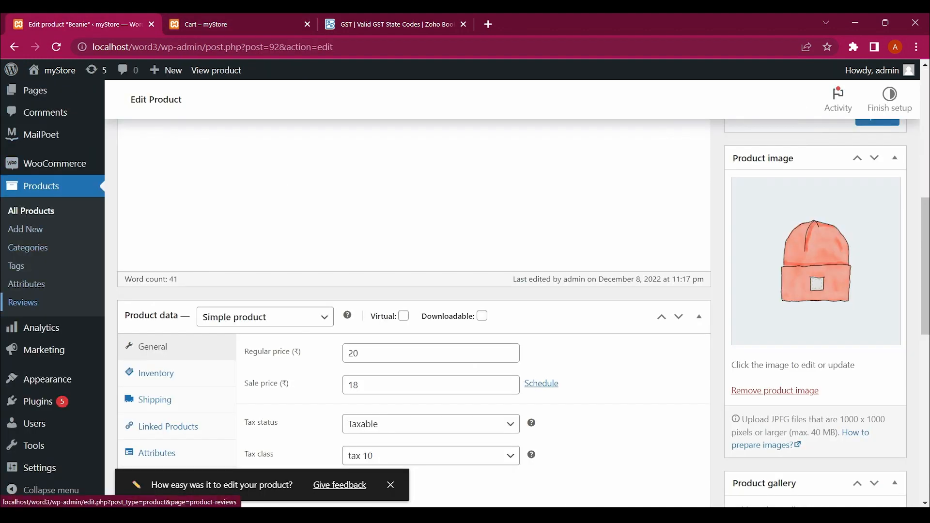
scroll(29, 302, "down", 3)
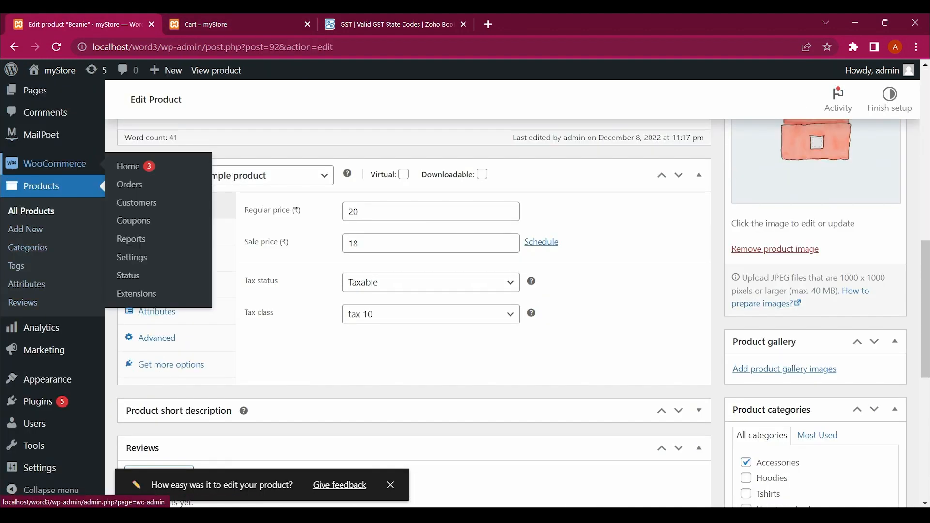
Open the Tax options in the WooCommerce settings
left_click(54, 164)
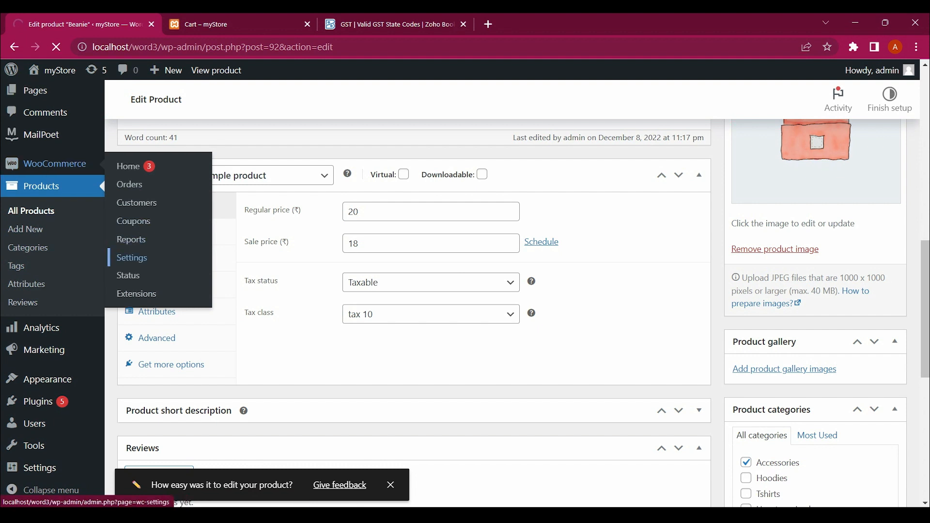
left_click(132, 258)
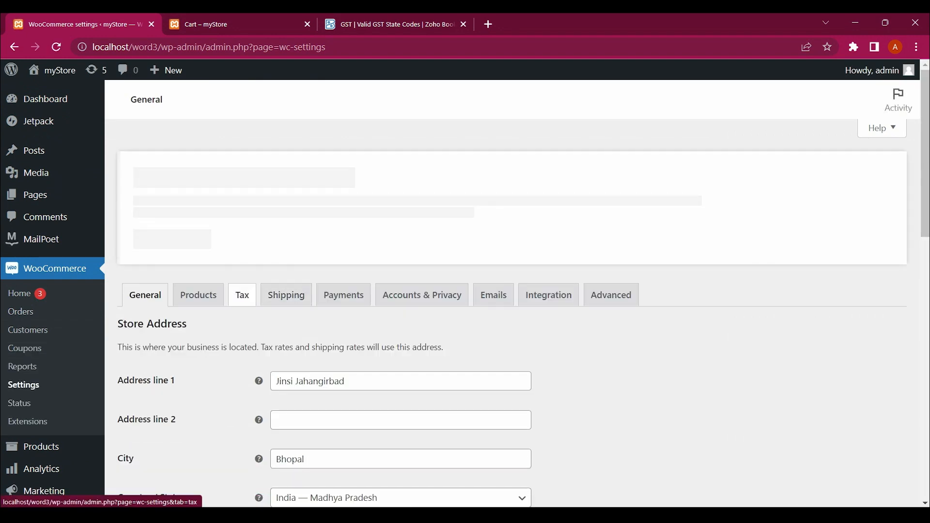
left_click(243, 296)
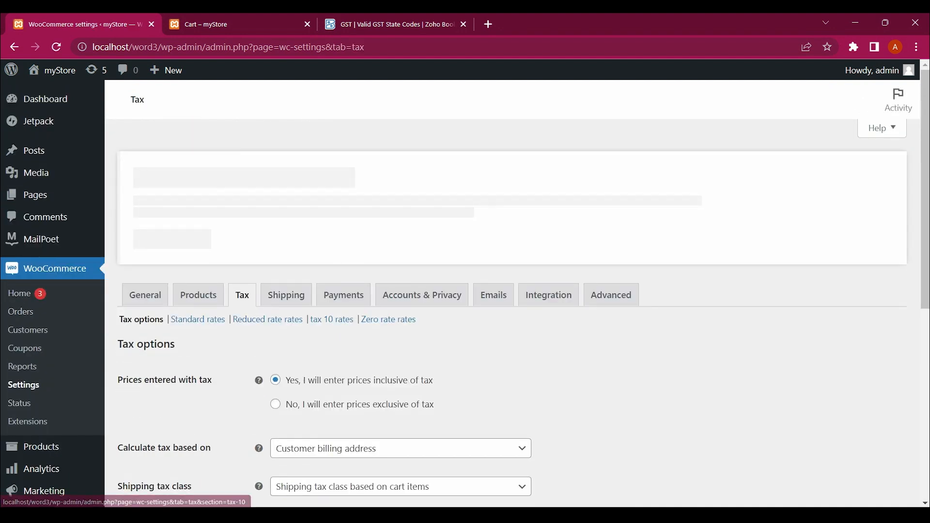
Add "tax 12" as a new line in the additional tax classes and save the tax options
scroll(465, 291, "down", 1)
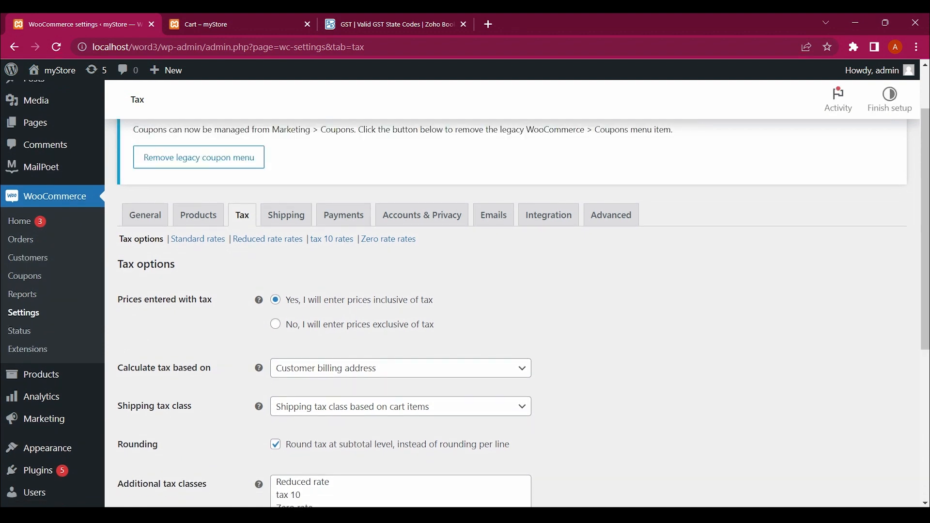
scroll(465, 291, "down", 2)
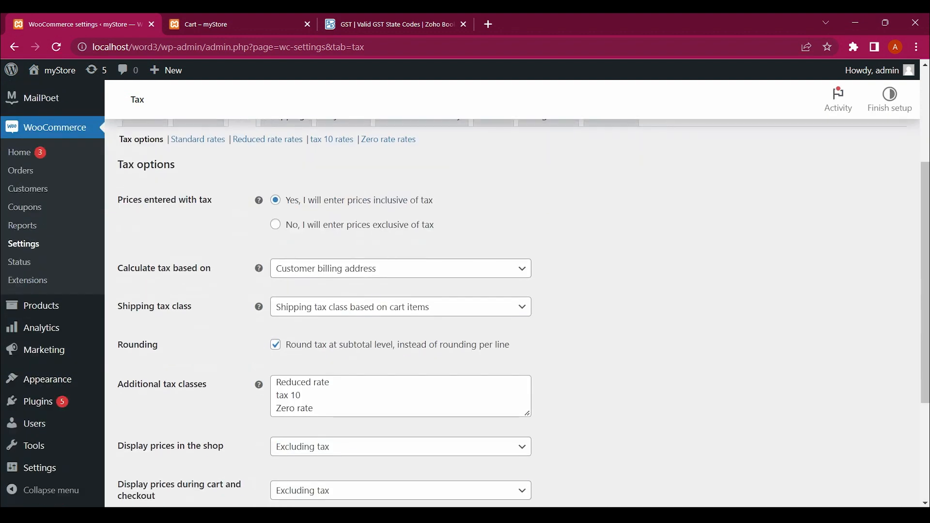
left_click(314, 403)
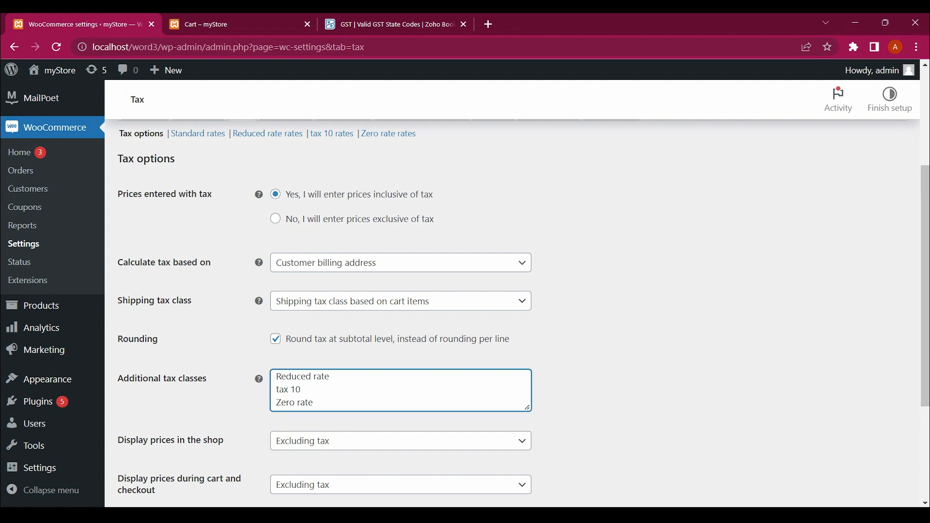
key("Return")
type("tax 12")
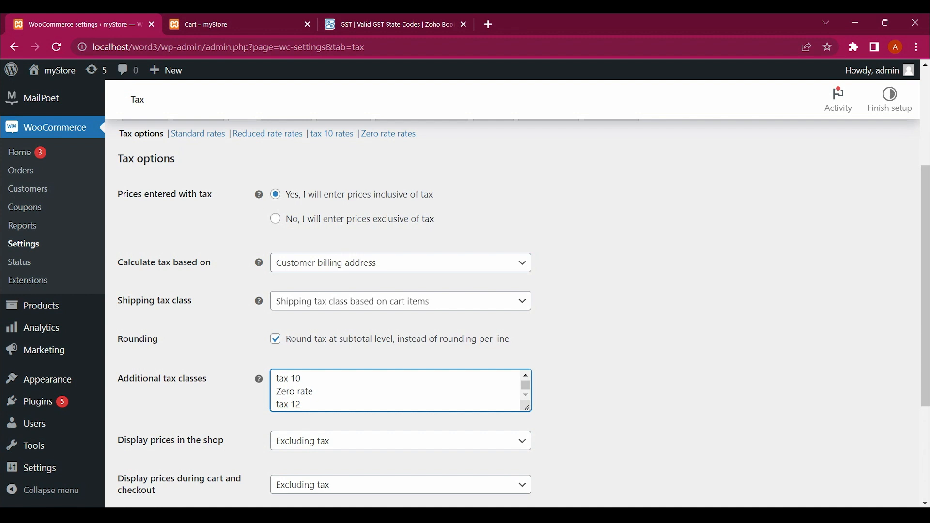
scroll(485, 291, "down", 3)
left_click(149, 491)
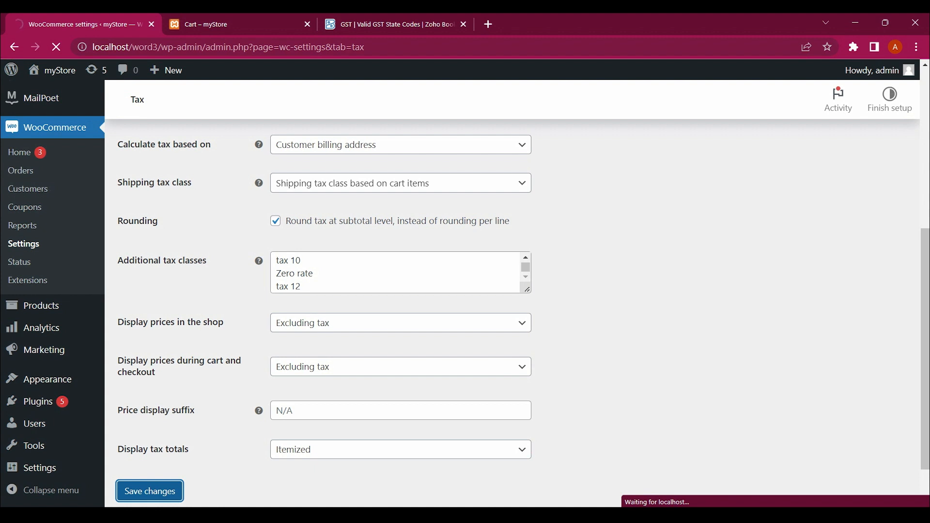
Open the rates of the tax 12 class and insert a blank tax rate row
scroll(401, 321, "down", 5)
scroll(401, 320, "down", 1)
scroll(401, 321, "up", 1)
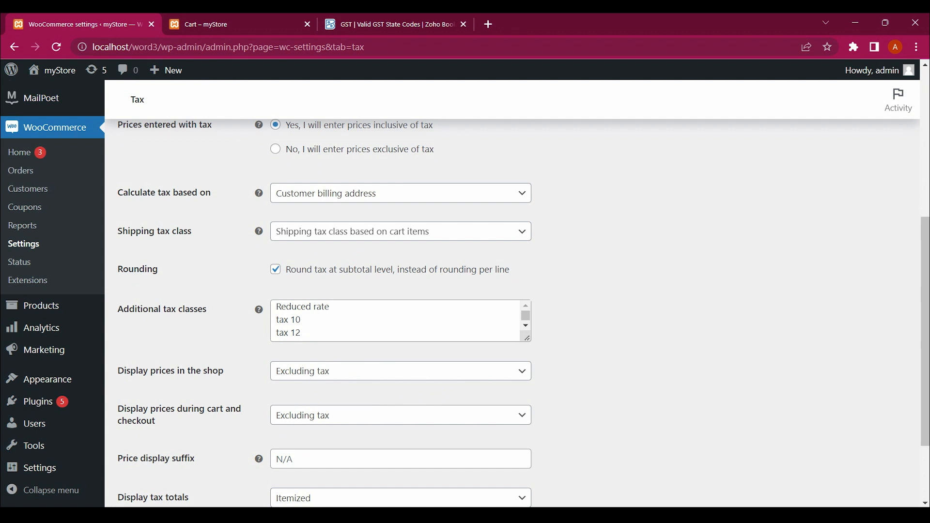
scroll(401, 321, "up", 6)
left_click(383, 311)
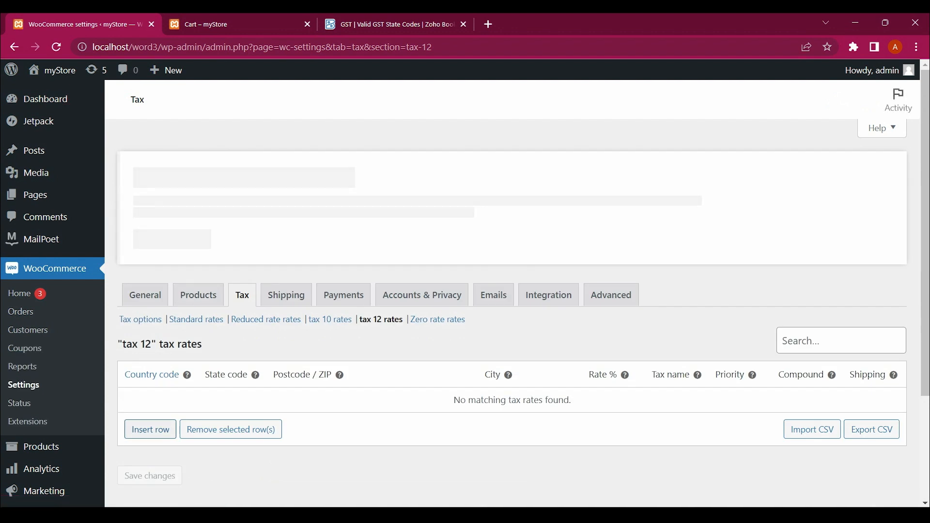
left_click(150, 430)
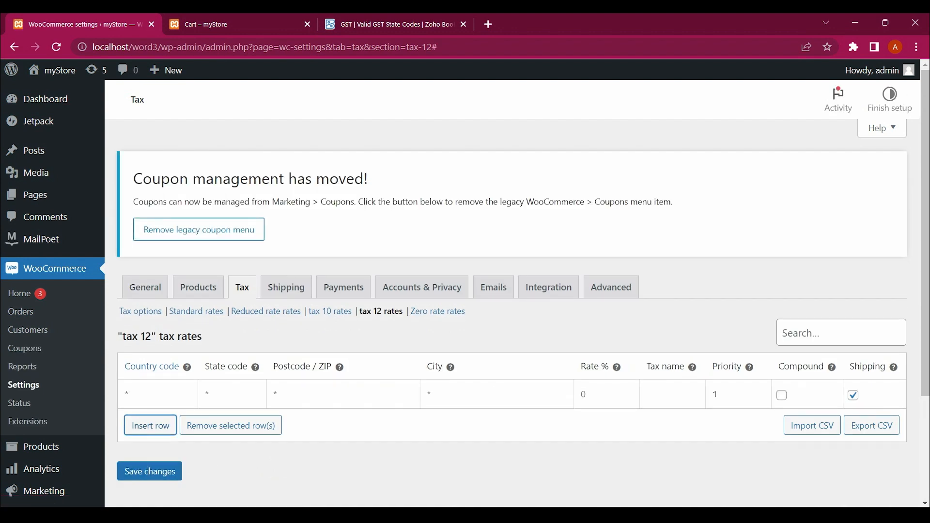
left_click(584, 394)
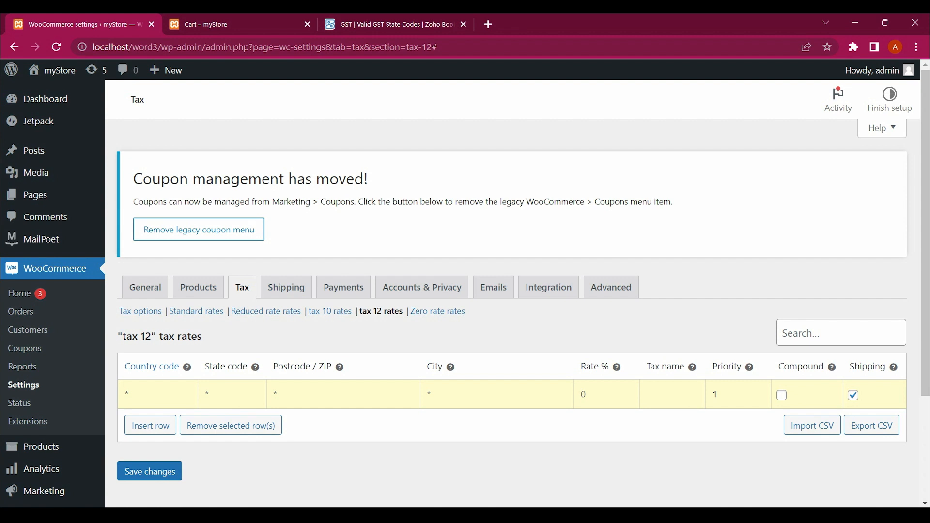
scroll(465, 291, "down", 1)
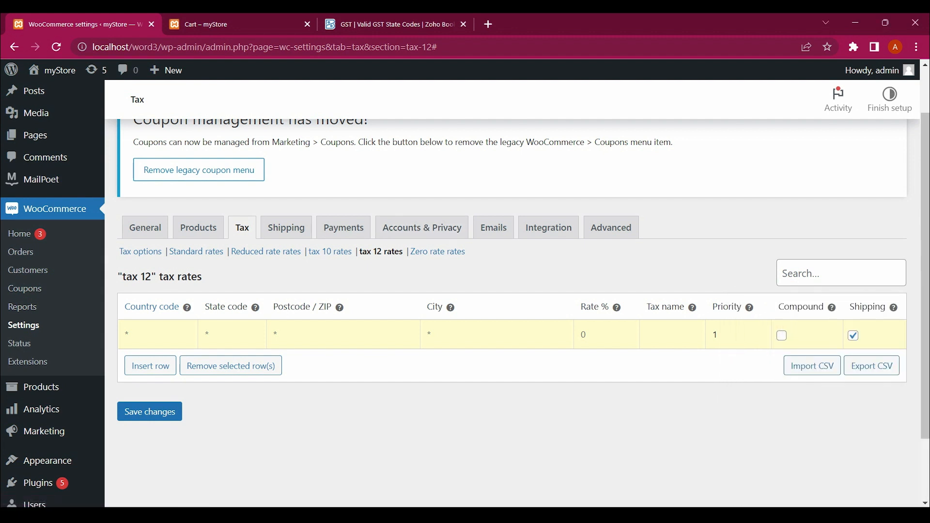
key("ctrl+Tab")
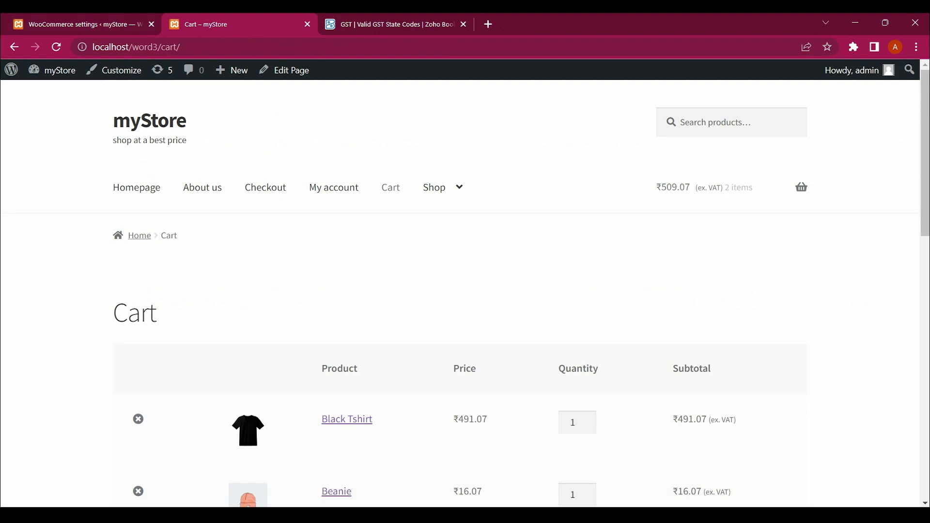
key("ctrl+shift+Tab")
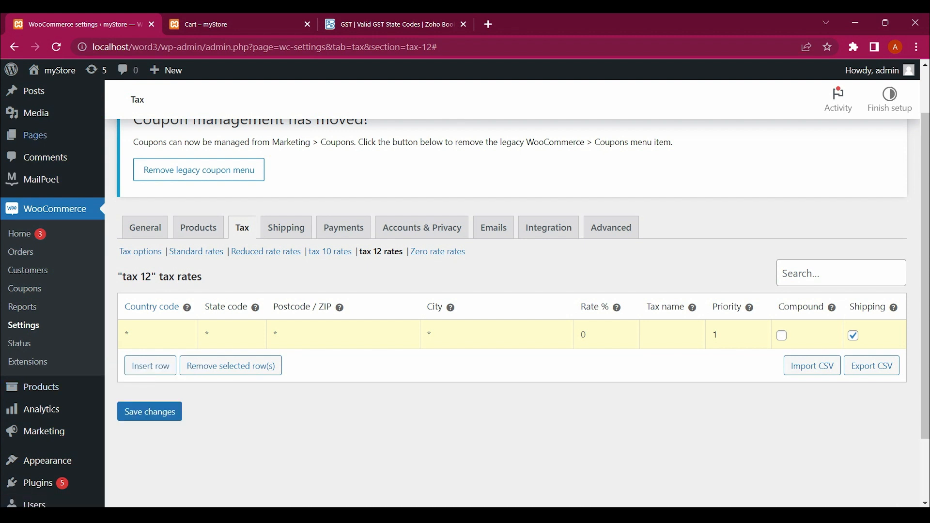
scroll(34, 92, "up", 1)
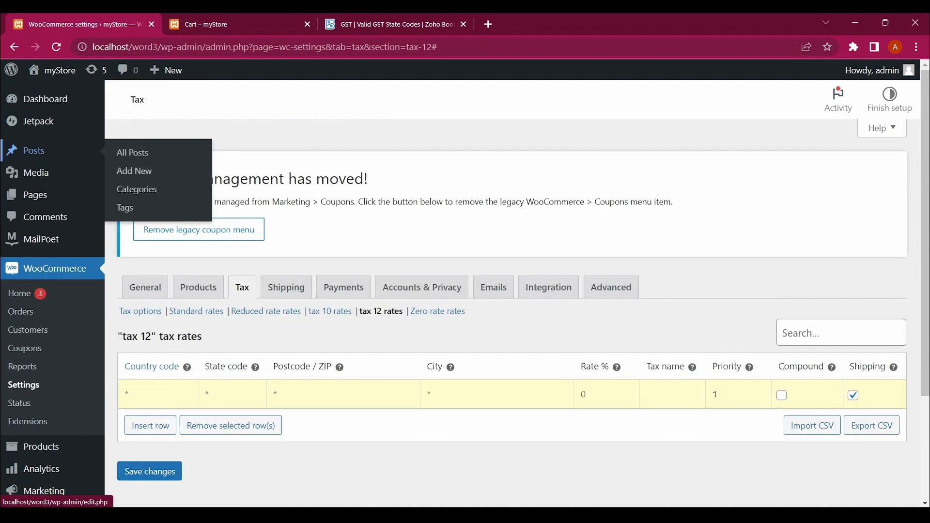